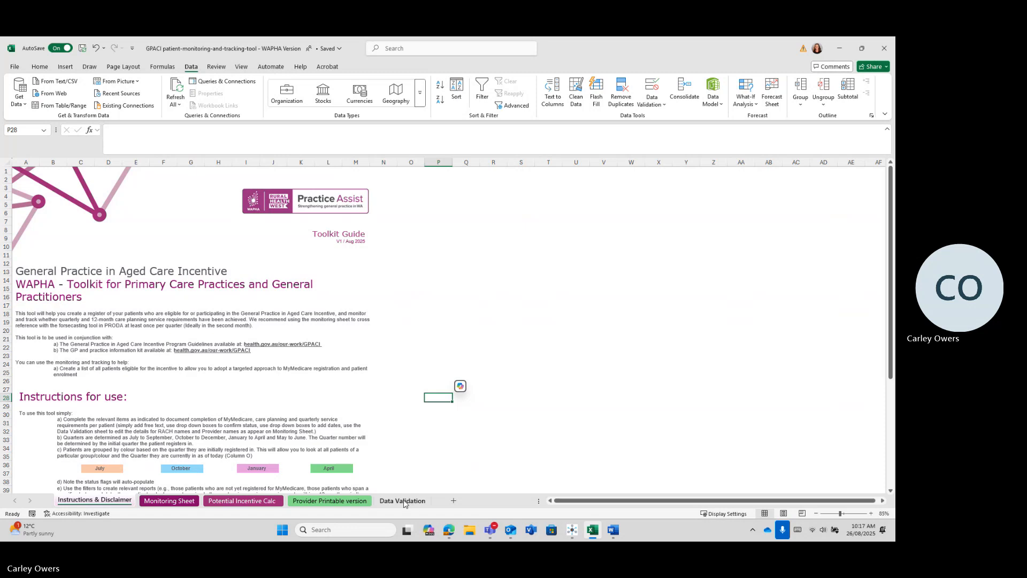
# Step: Look over the RACH and Provider lists on Data Validation, then go to the Potential Incentive Calc sheet
pyautogui.click(407, 504)
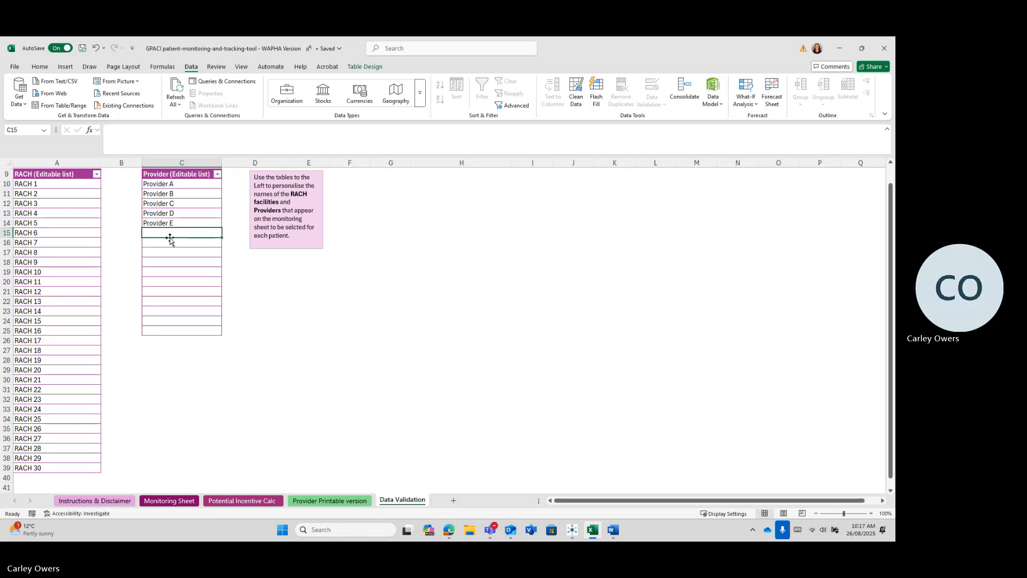
pyautogui.click(247, 502)
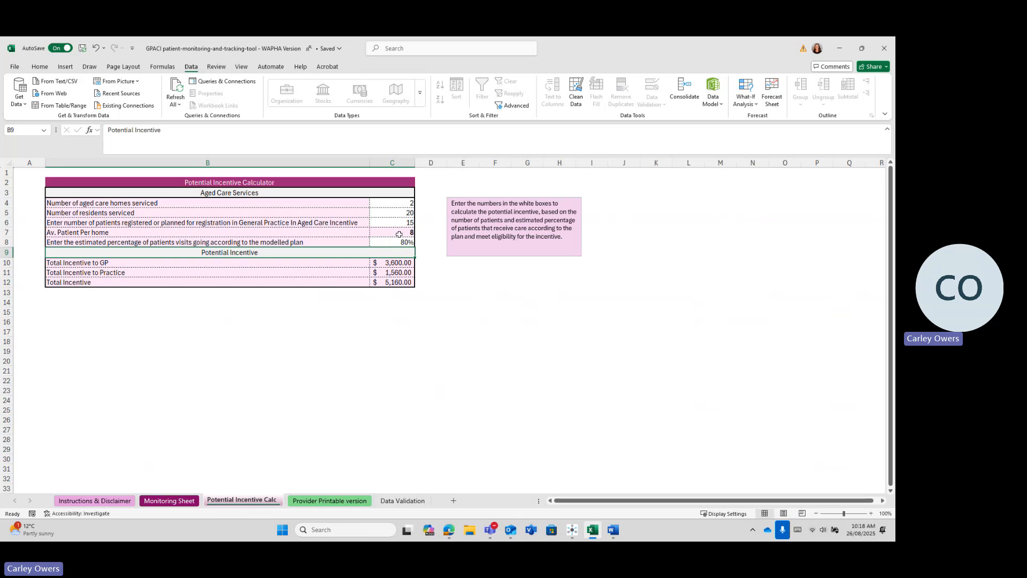
# Step: Enter 20 residents, 15 registered patients and an 80% estimated visit rate in the calculator
pyautogui.click(399, 203)
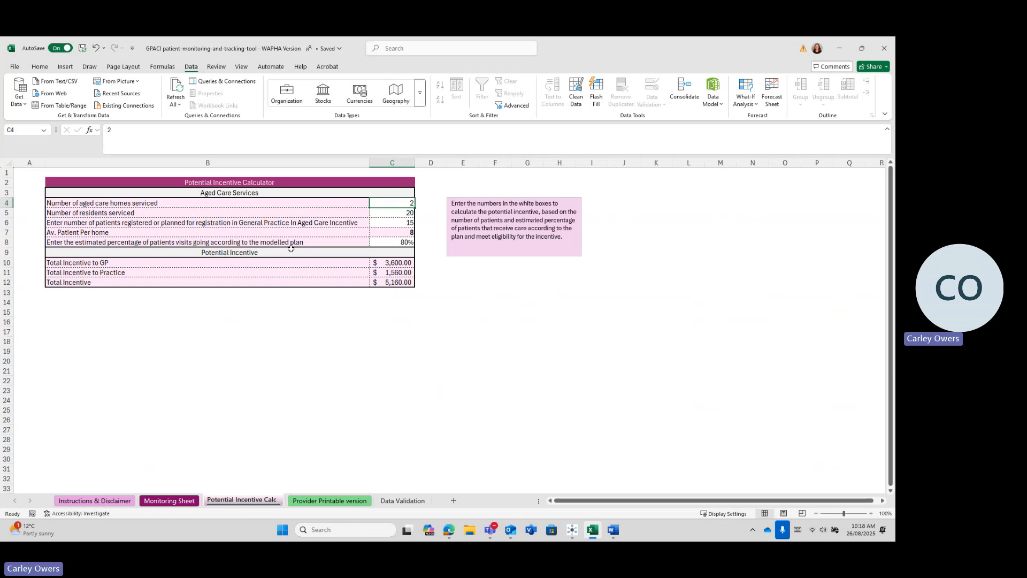
pyautogui.click(385, 213)
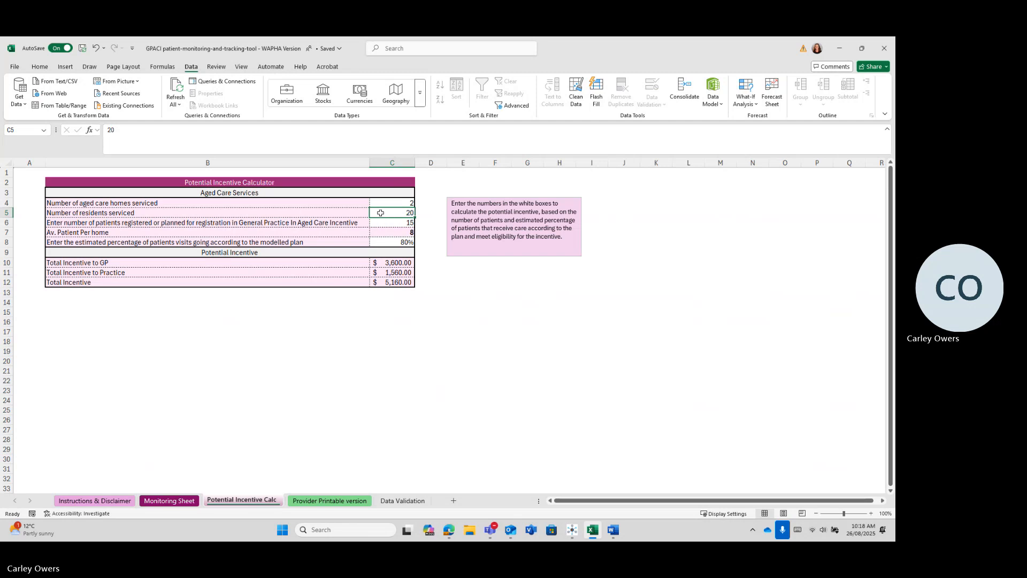
pyautogui.write('20')
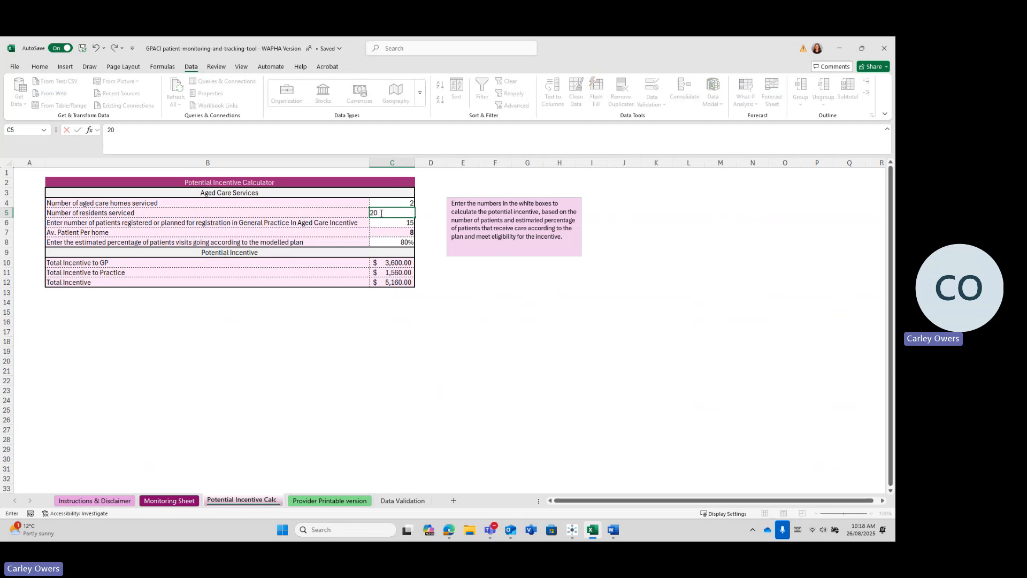
pyautogui.press('Return')
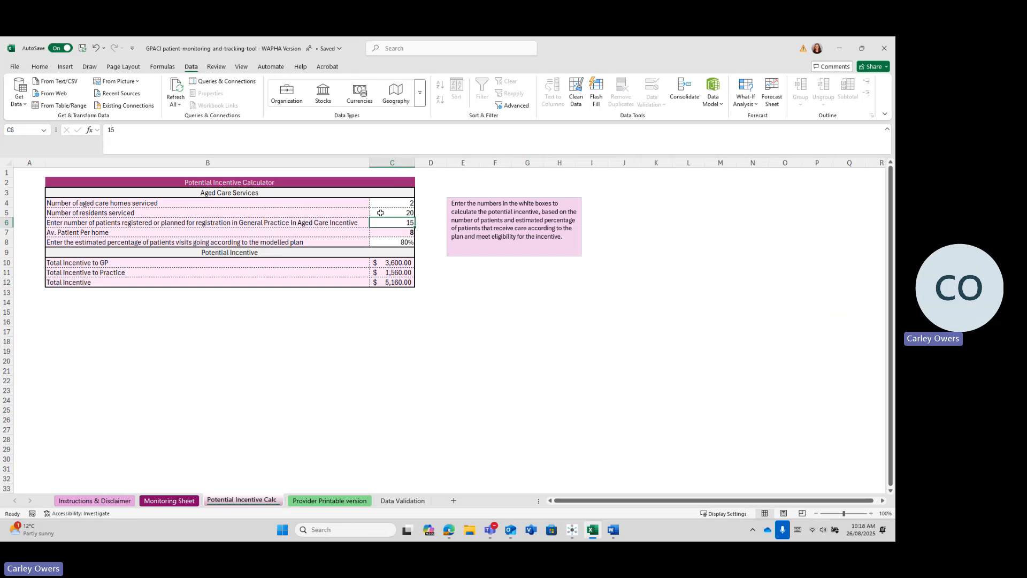
pyautogui.write('1')
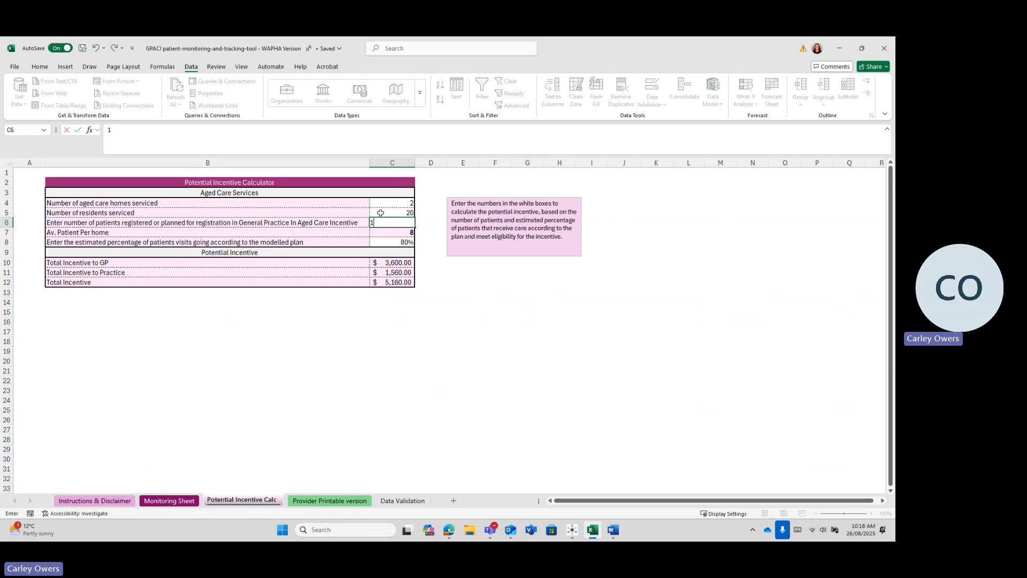
pyautogui.write('5')
pyautogui.press('Return')
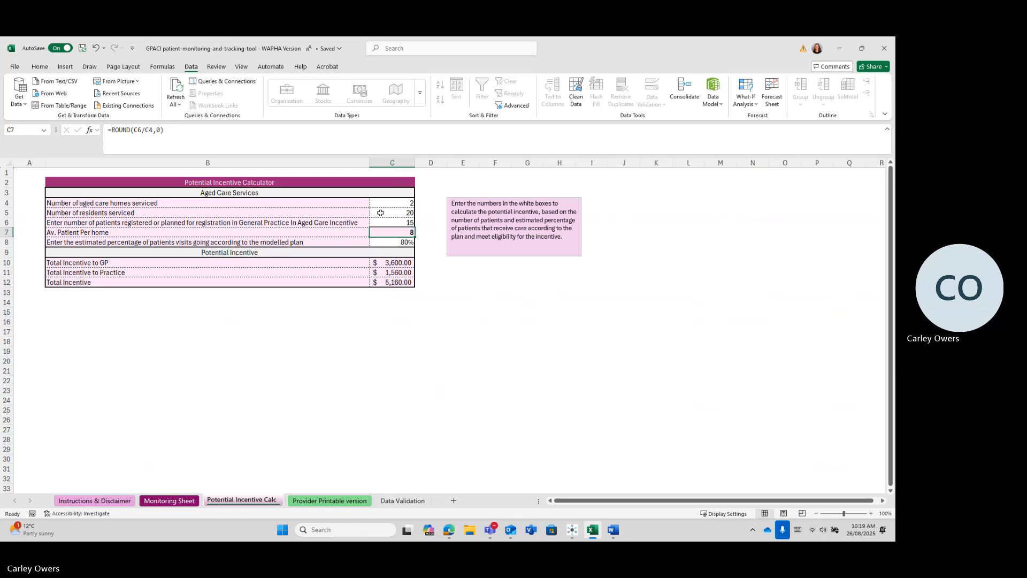
pyautogui.press('Down')
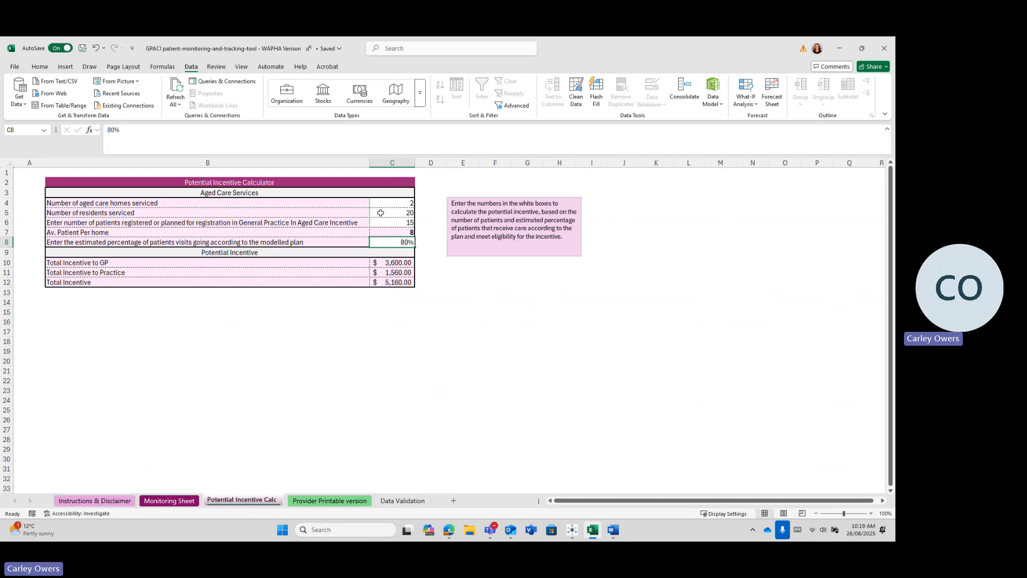
pyautogui.write('80')
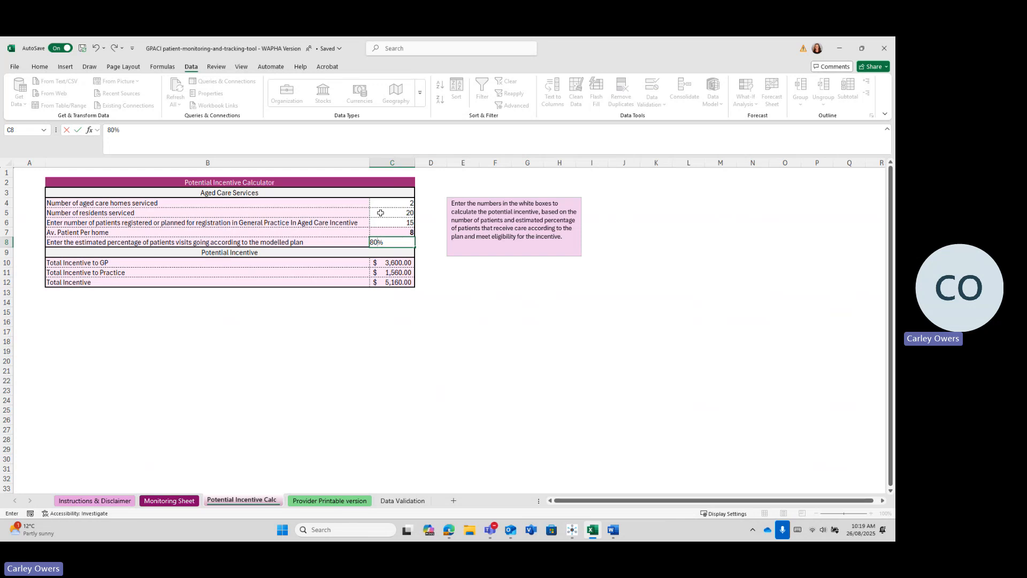
pyautogui.press('Return')
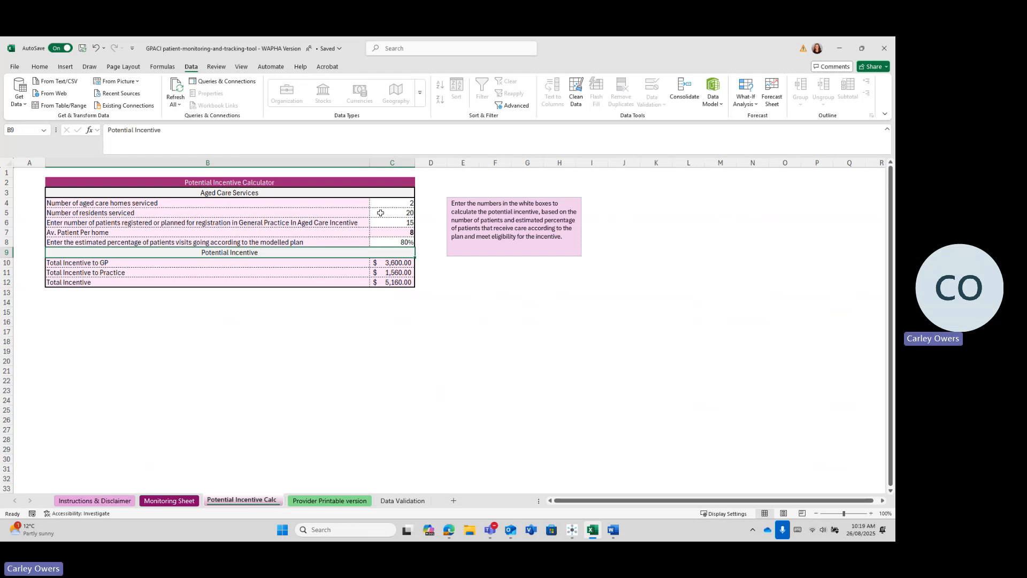
# Step: Check the incentive totals in D10 and D12, then move to the Monitoring Sheet
pyautogui.click(416, 263)
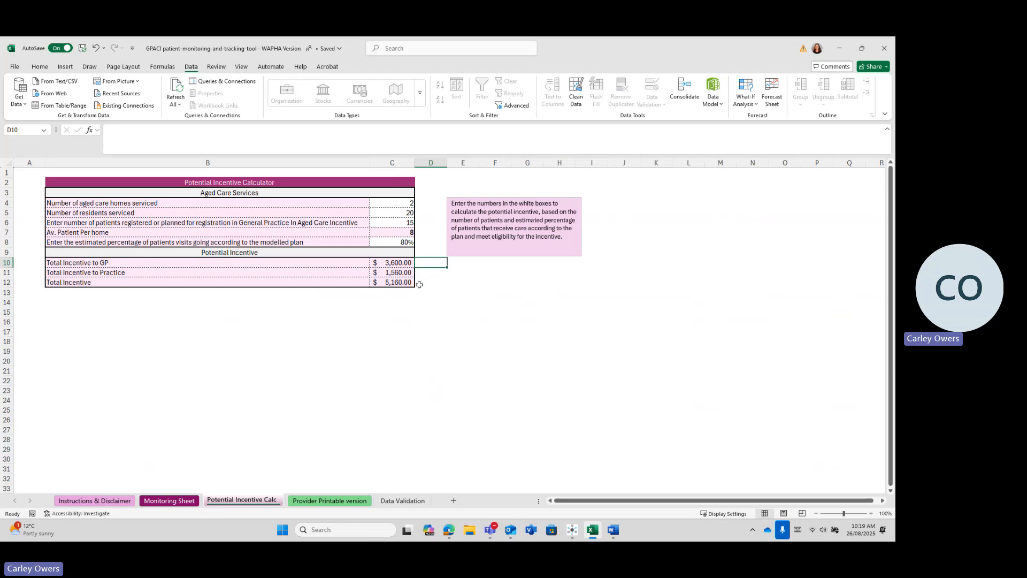
pyautogui.click(419, 285)
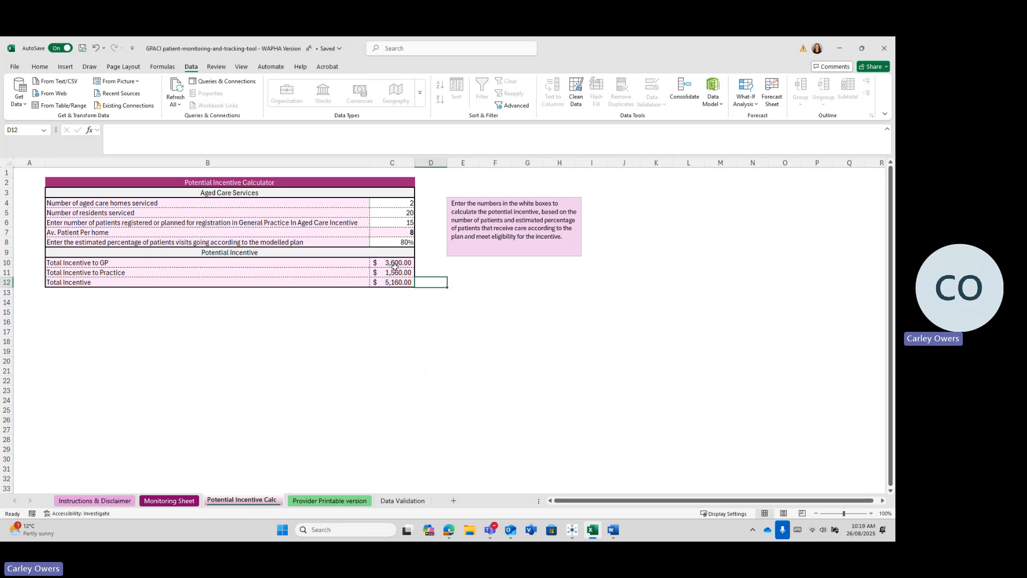
pyautogui.click(169, 502)
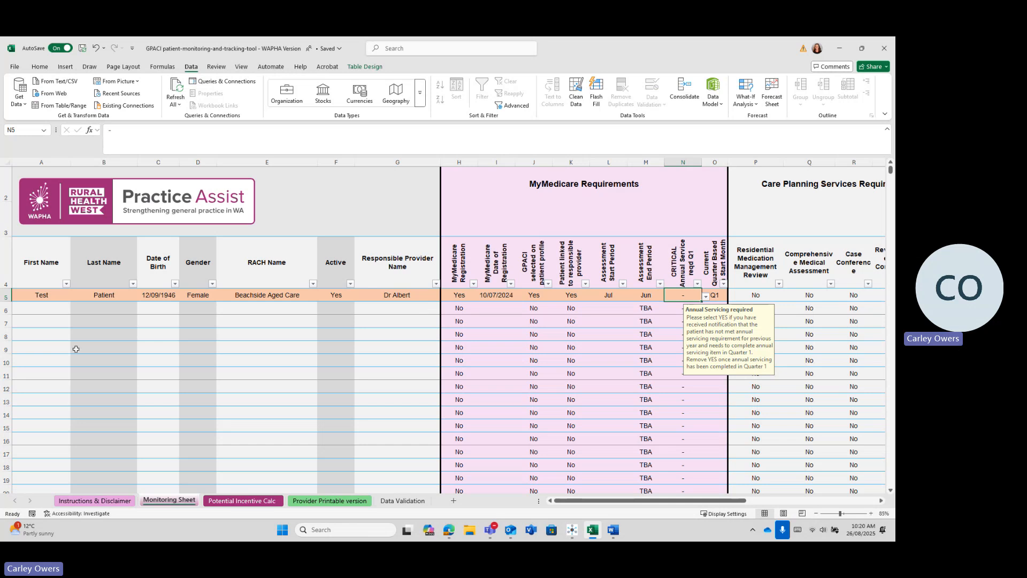
# Step: Step through row 6 from first name to Provider Name, reading each cell's entry guidance
pyautogui.click(56, 308)
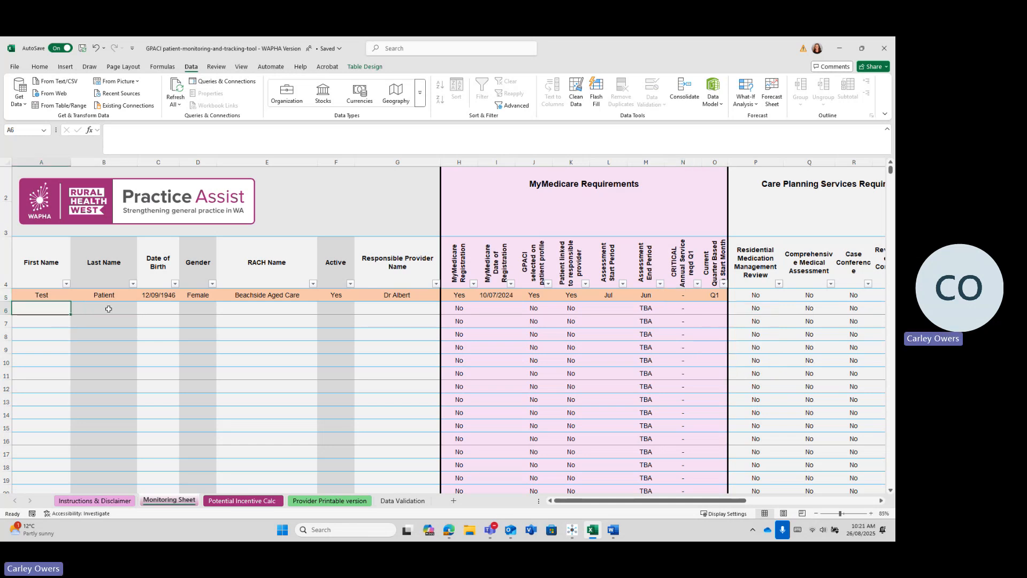
pyautogui.click(108, 309)
pyautogui.click(153, 311)
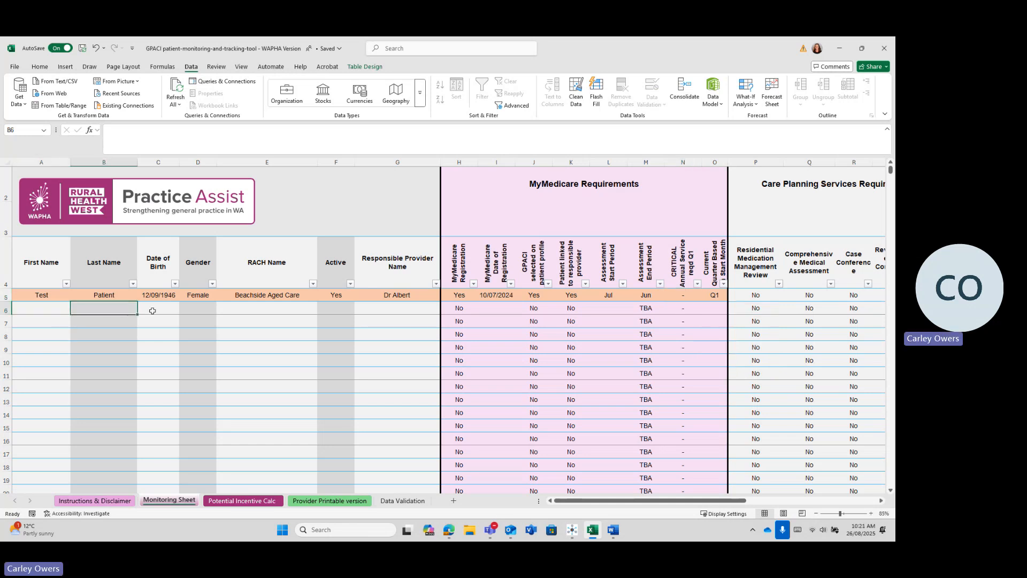
pyautogui.click(199, 308)
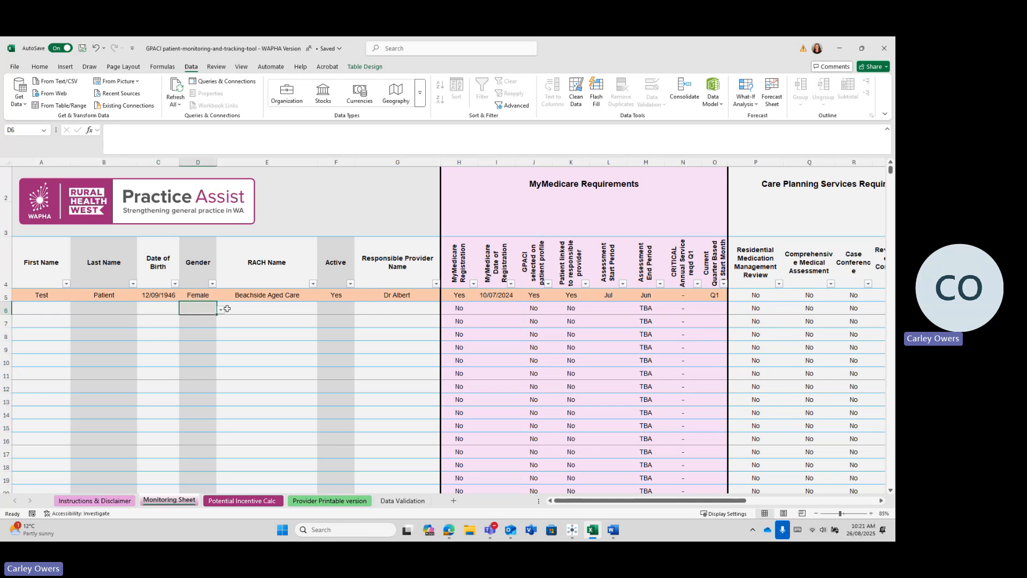
pyautogui.click(243, 310)
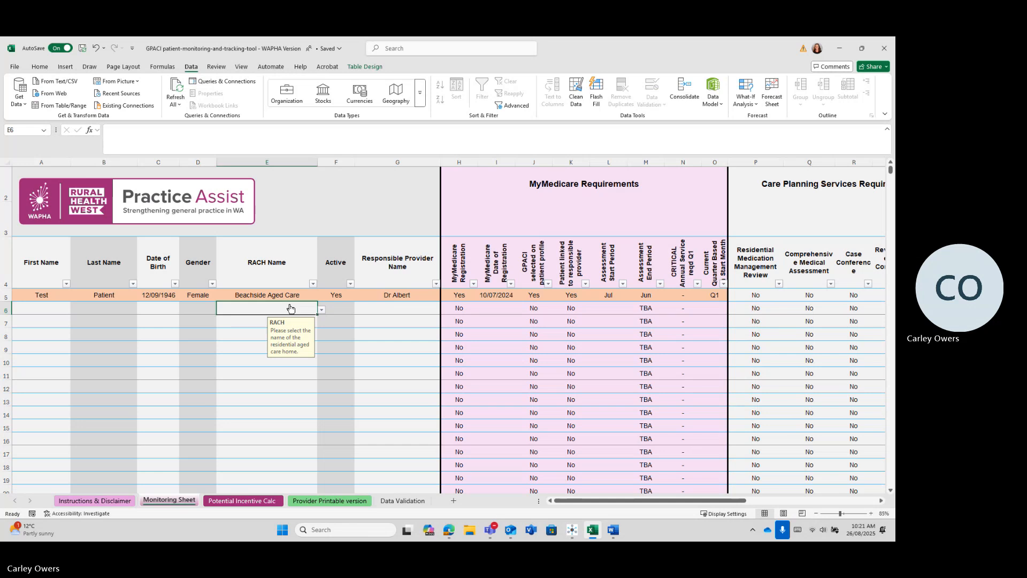
pyautogui.click(337, 308)
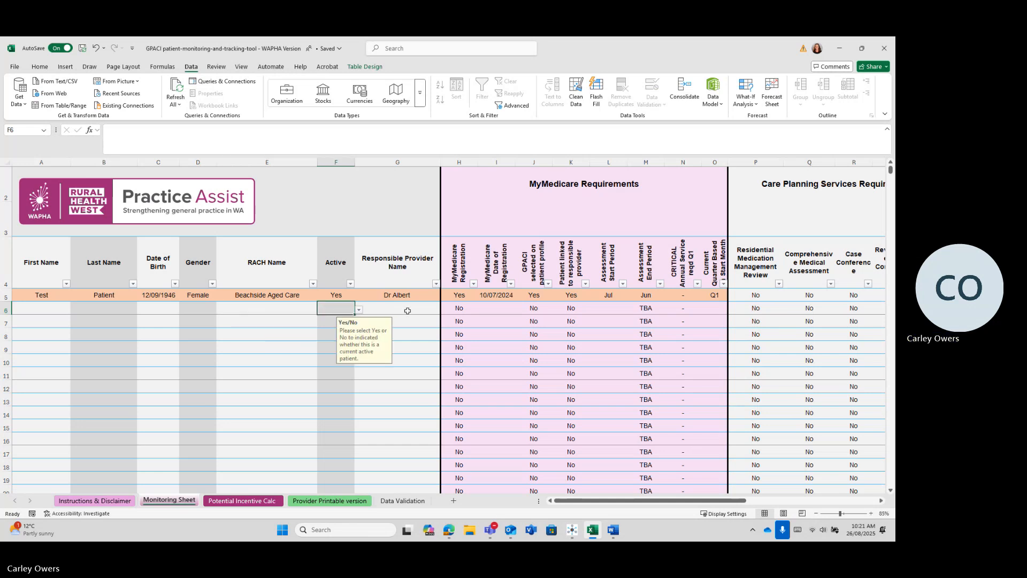
pyautogui.click(408, 310)
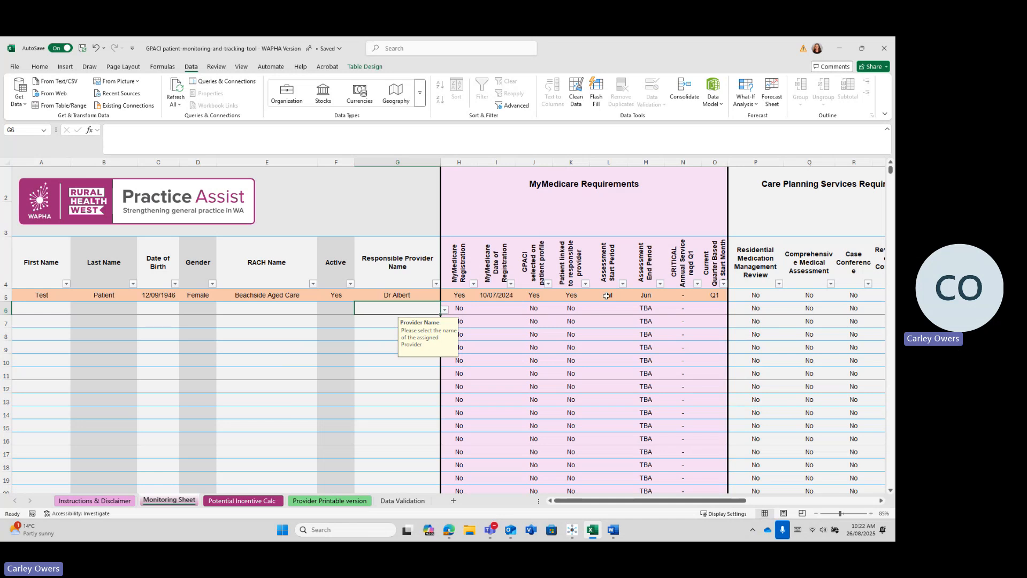
pyautogui.click(612, 297)
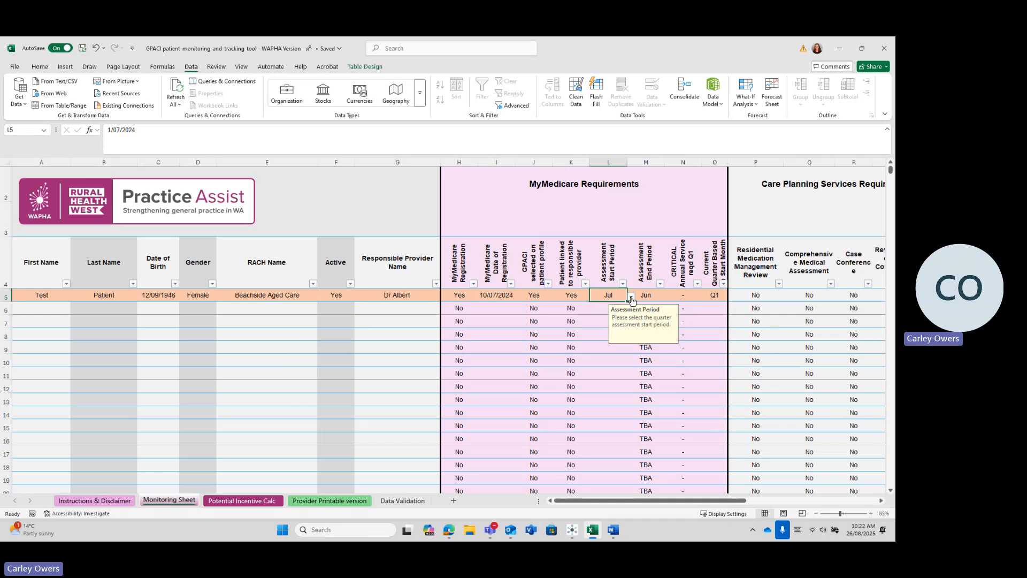
pyautogui.click(631, 297)
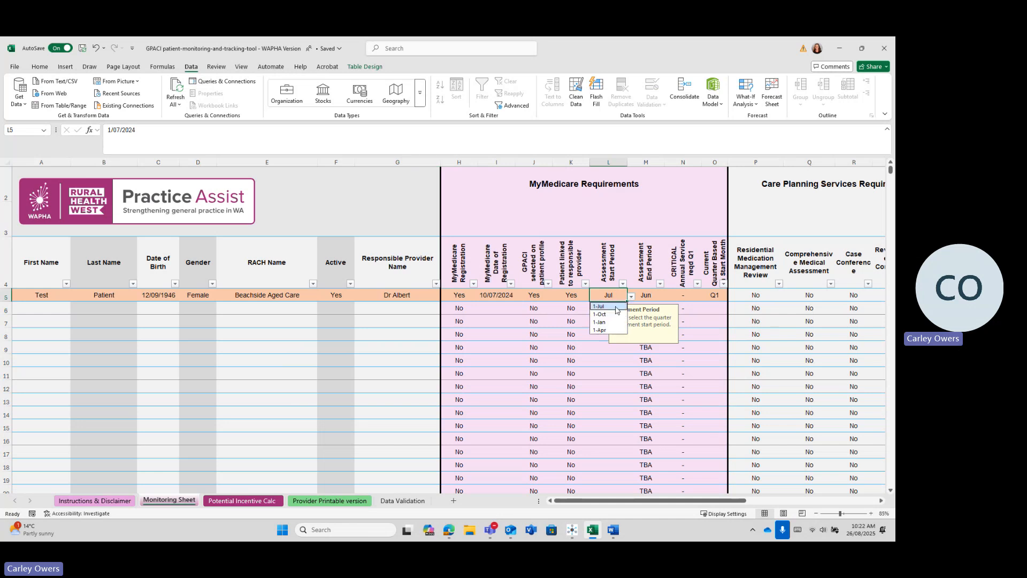
pyautogui.click(615, 307)
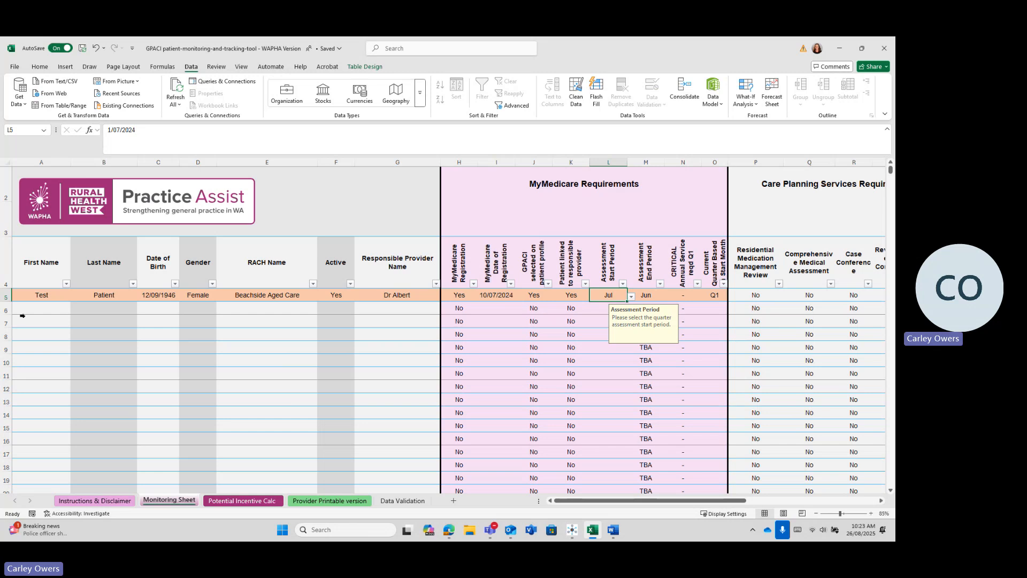
pyautogui.click(37, 305)
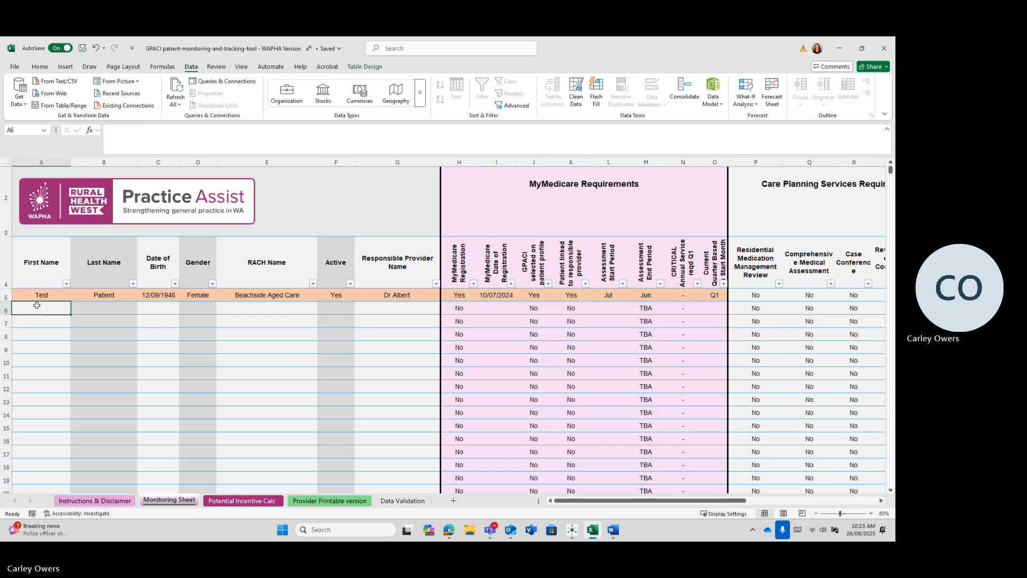
# Step: Enter the test patient's first and last name, birth date 01/02/1942 and gender Male in row 6
pyautogui.write('Pati')
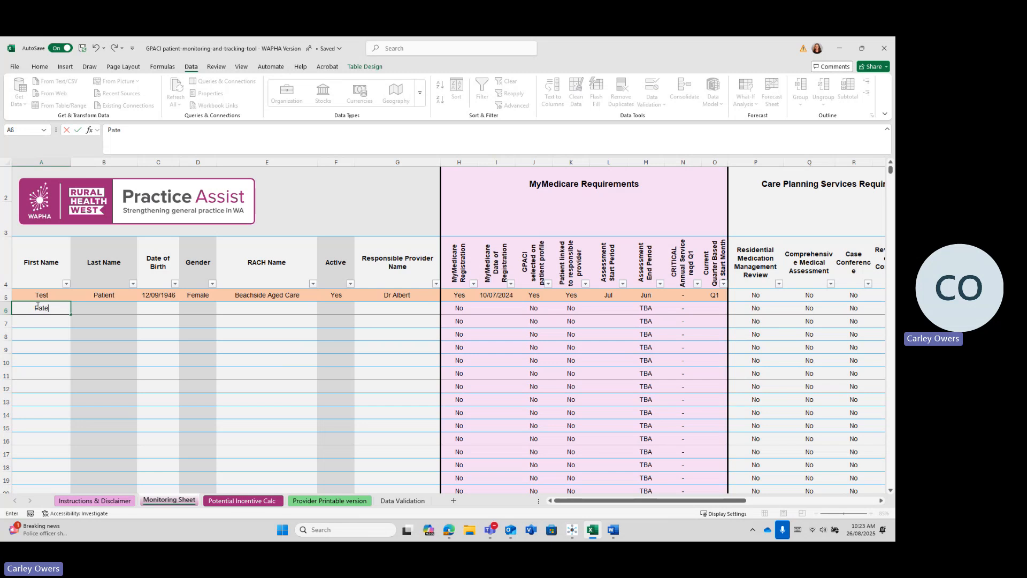
pyautogui.write('ent')
pyautogui.press('Tab')
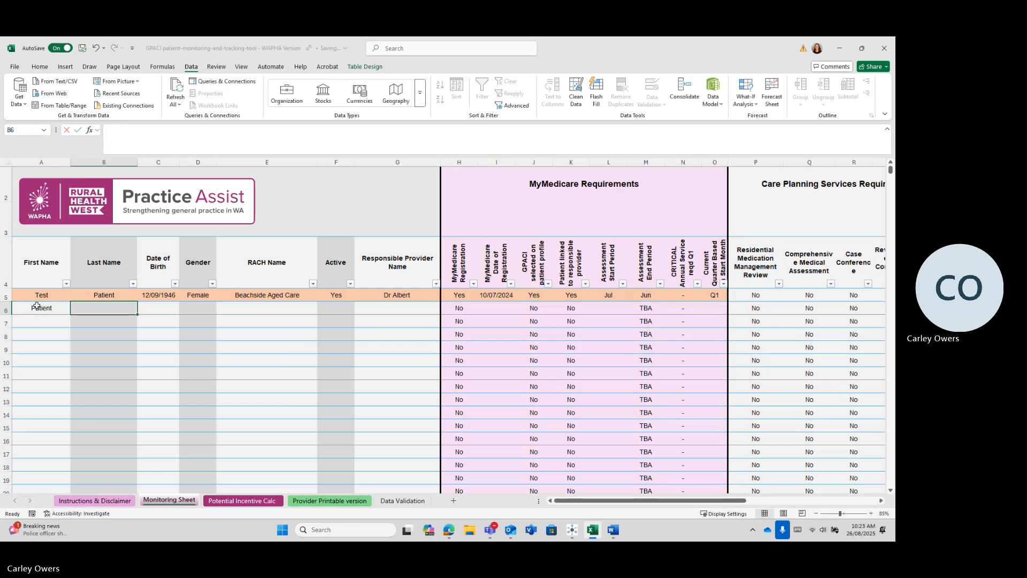
pyautogui.write('Test')
pyautogui.press('Tab')
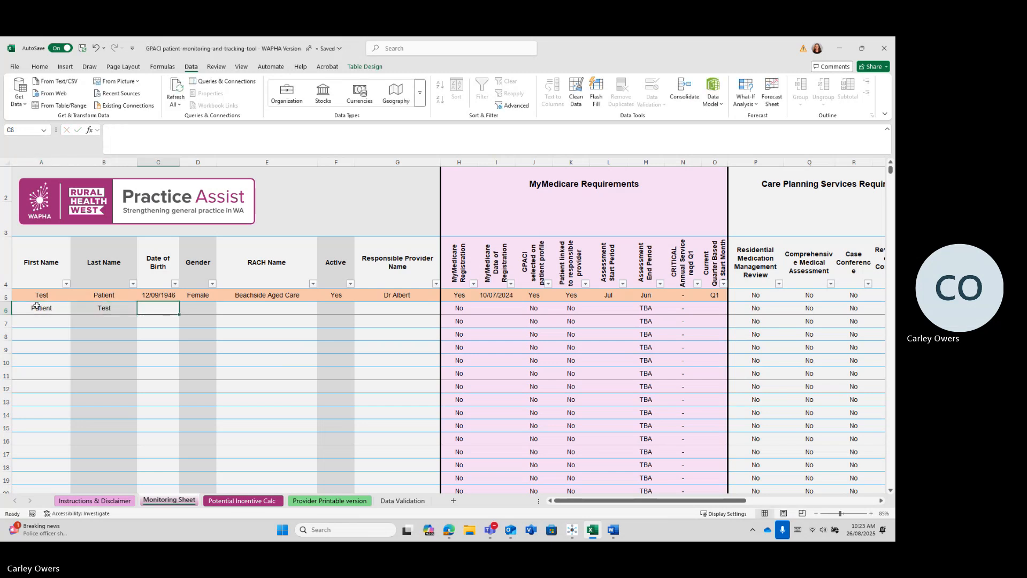
pyautogui.write('01/0')
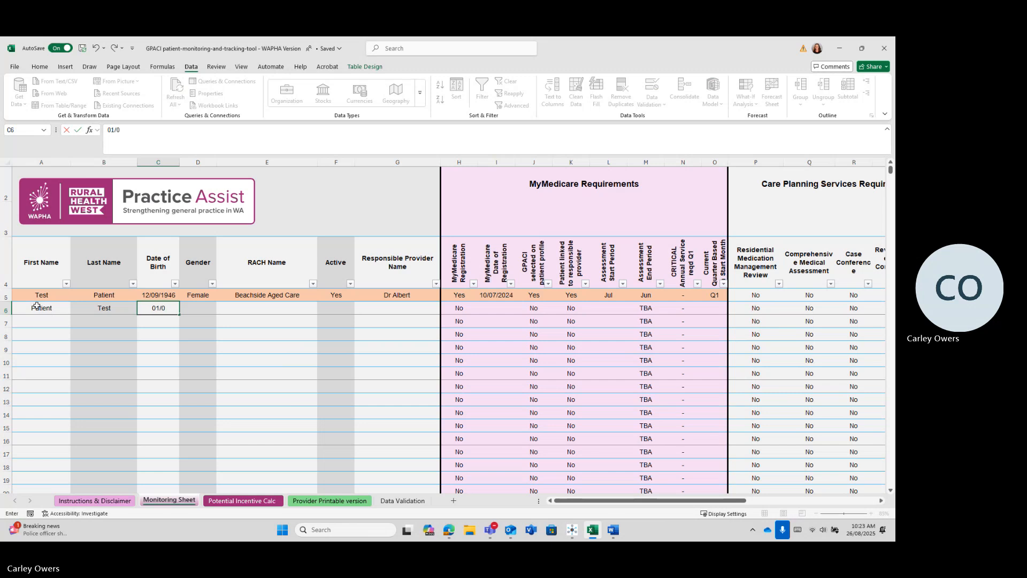
pyautogui.write('2/1942')
pyautogui.hotkey('ctrl', 'Return')
pyautogui.press('Tab')
pyautogui.write('Male')
pyautogui.press('Tab')
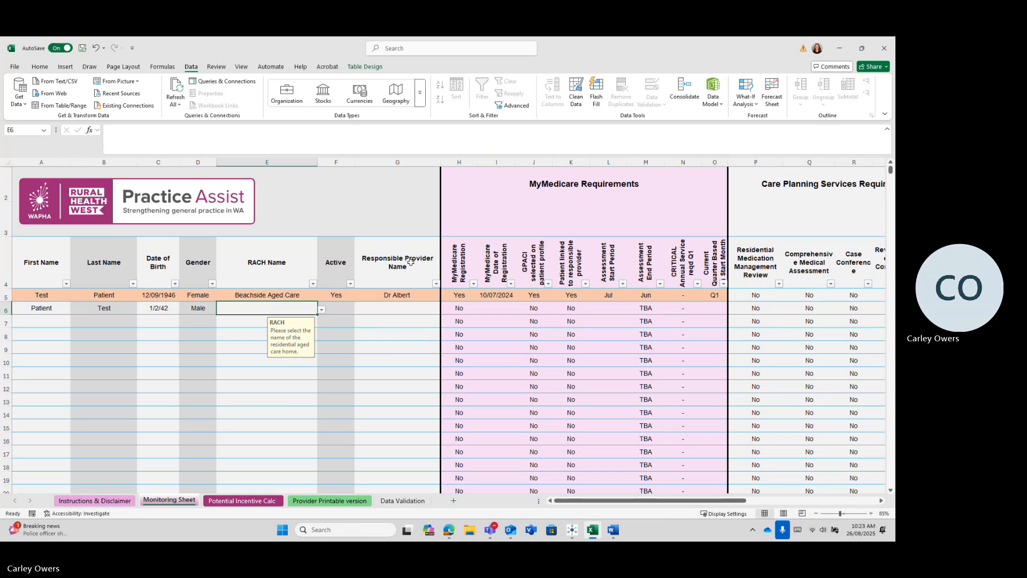
# Step: Set row 6 to RACH 1, active Yes, Provider A and MyMedicare registered Yes
pyautogui.click(321, 310)
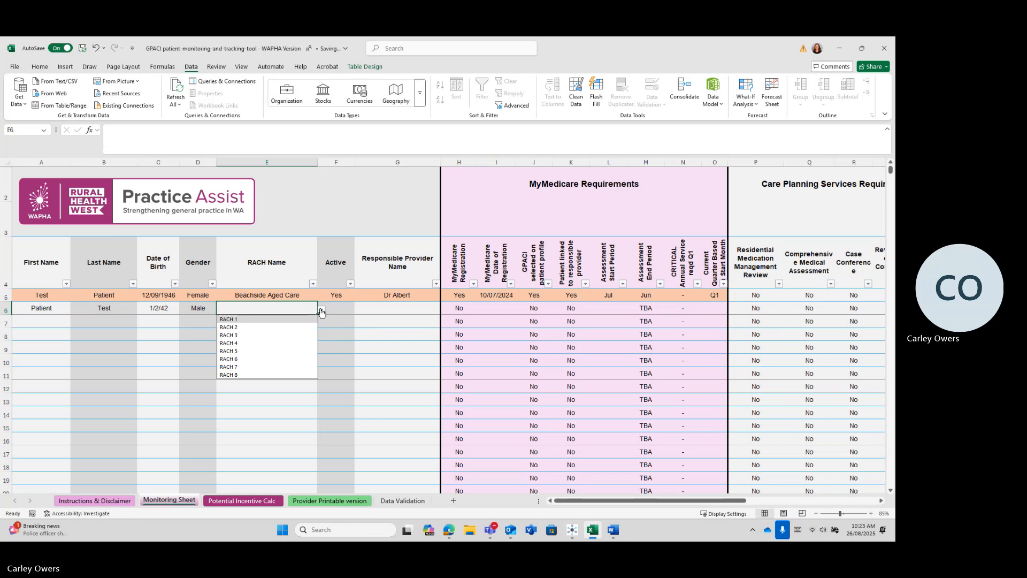
pyautogui.click(293, 319)
pyautogui.click(335, 308)
pyautogui.click(359, 310)
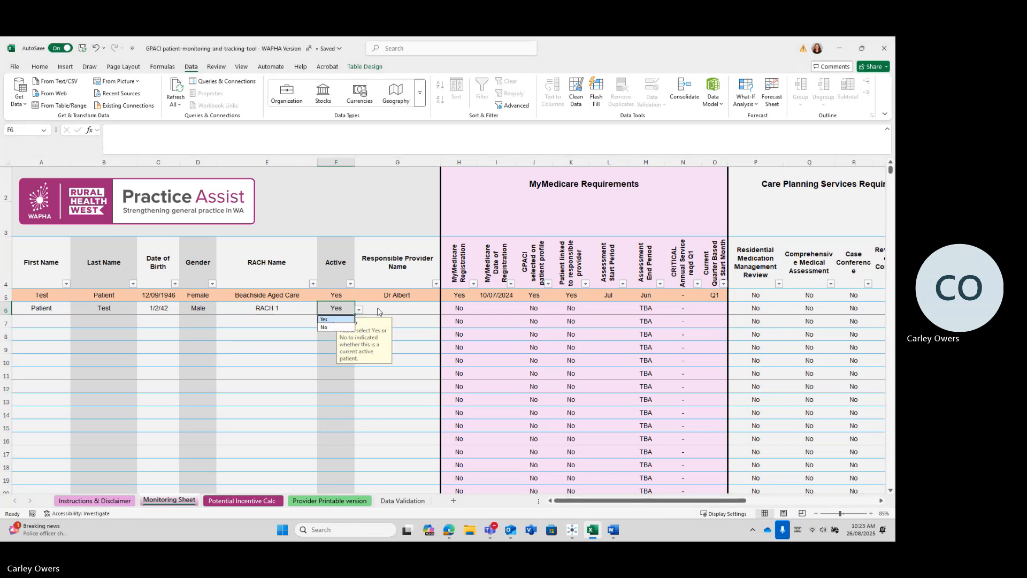
pyautogui.click(377, 311)
pyautogui.click(445, 310)
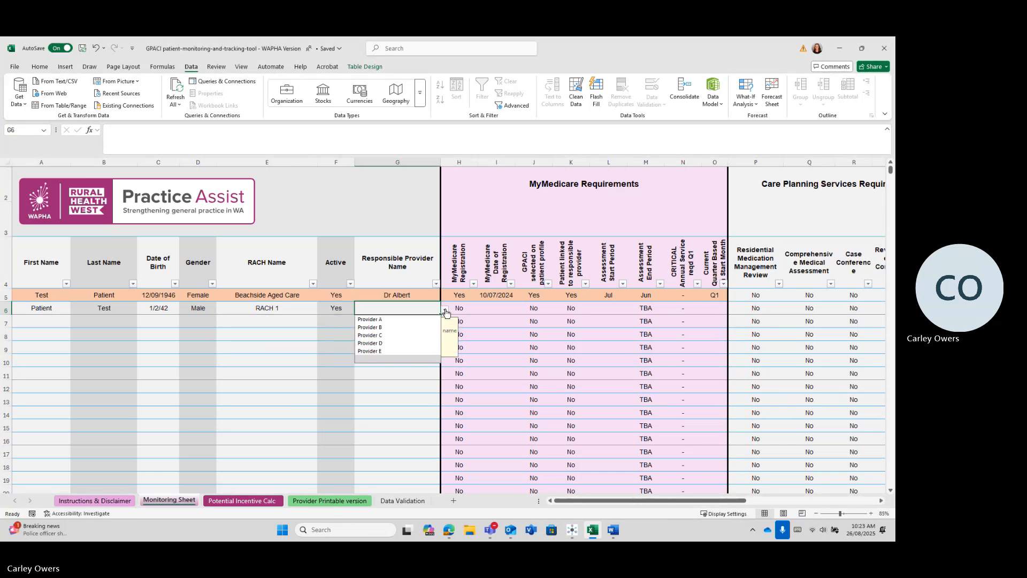
pyautogui.click(419, 319)
pyautogui.click(475, 313)
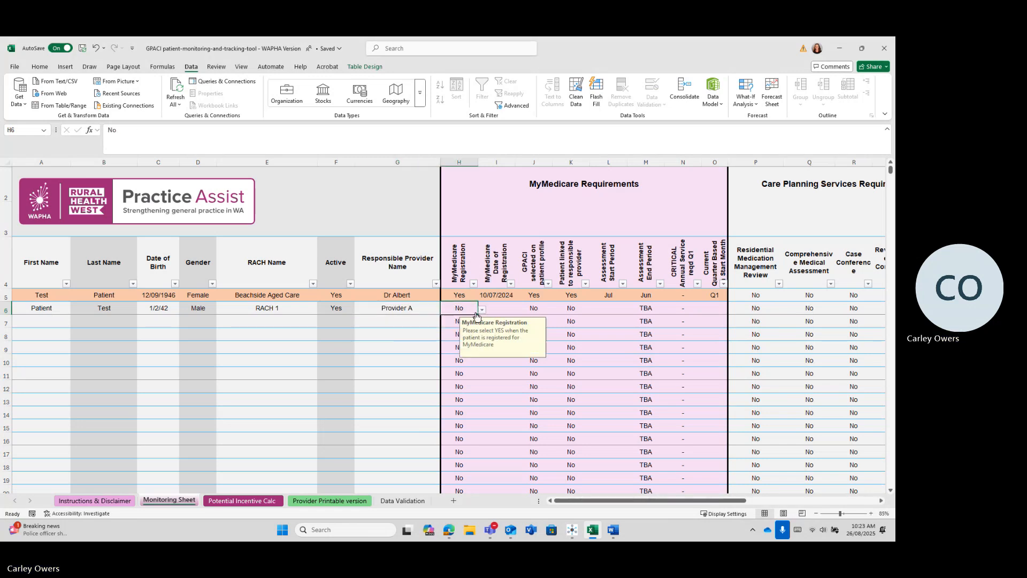
pyautogui.click(481, 309)
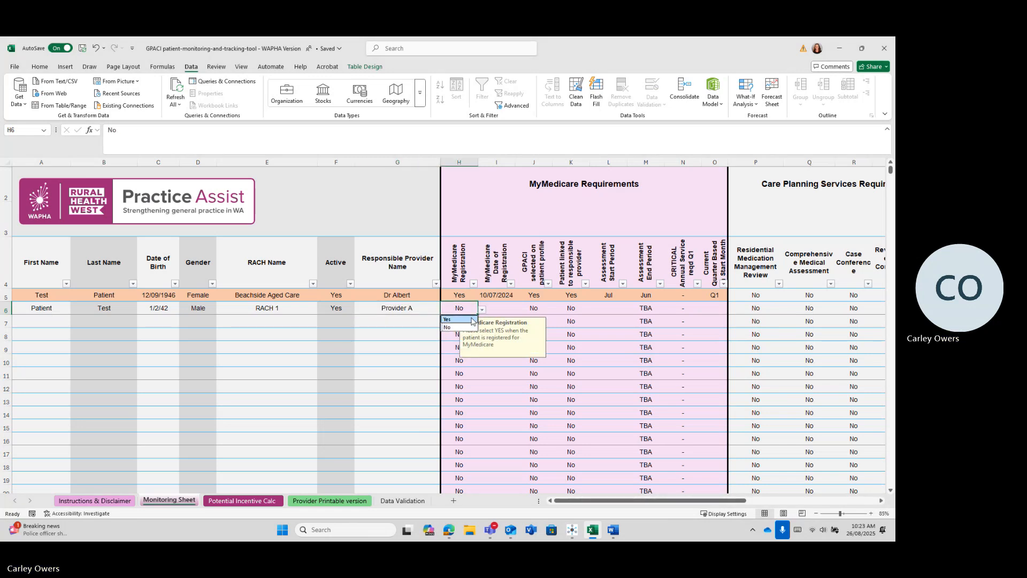
pyautogui.click(471, 320)
# Step: Enter registration date 01/11/2024 and set GPACI profile and provider link to Yes
pyautogui.click(499, 308)
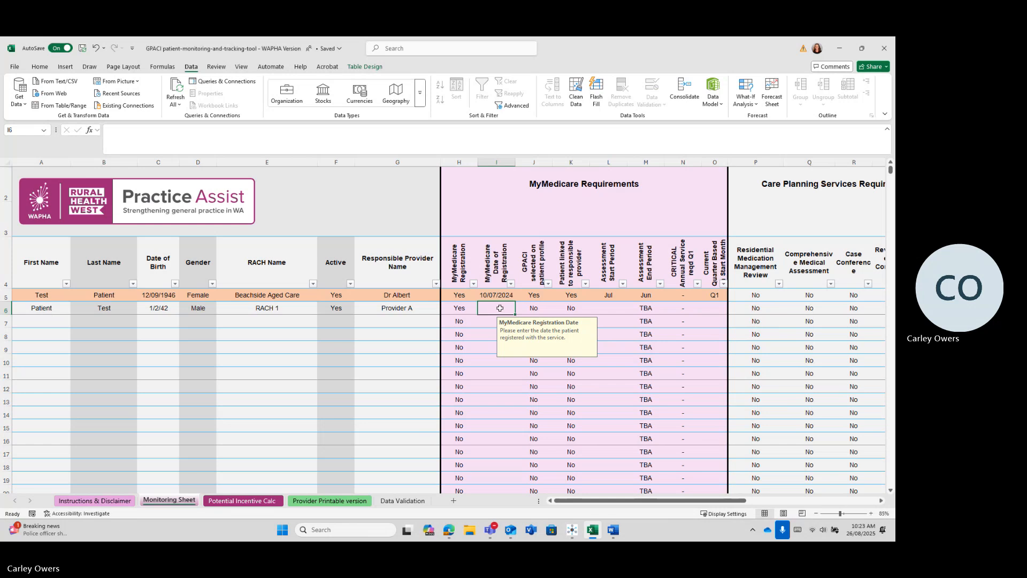
pyautogui.write('01/11/202')
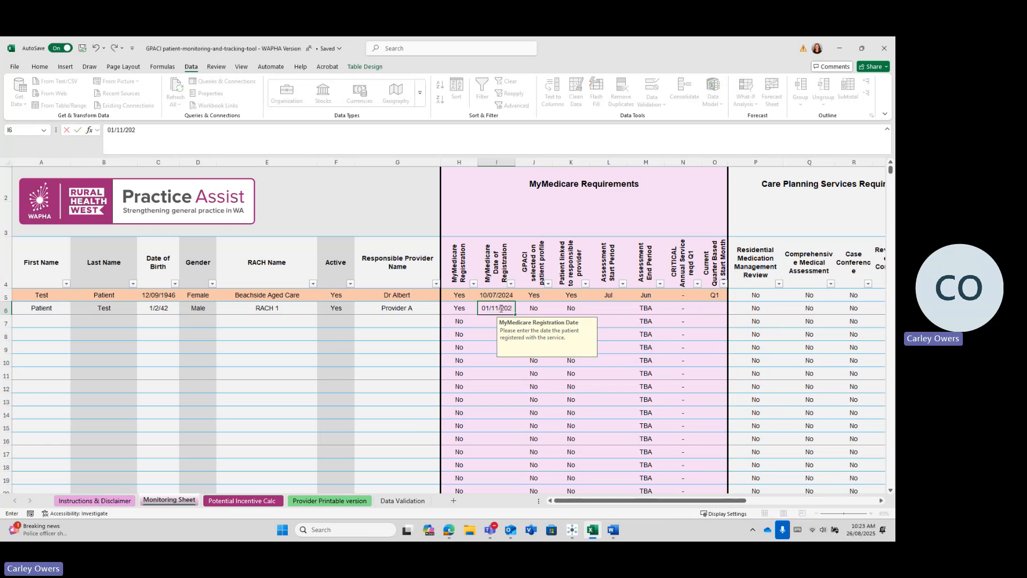
pyautogui.write('4')
pyautogui.click(533, 314)
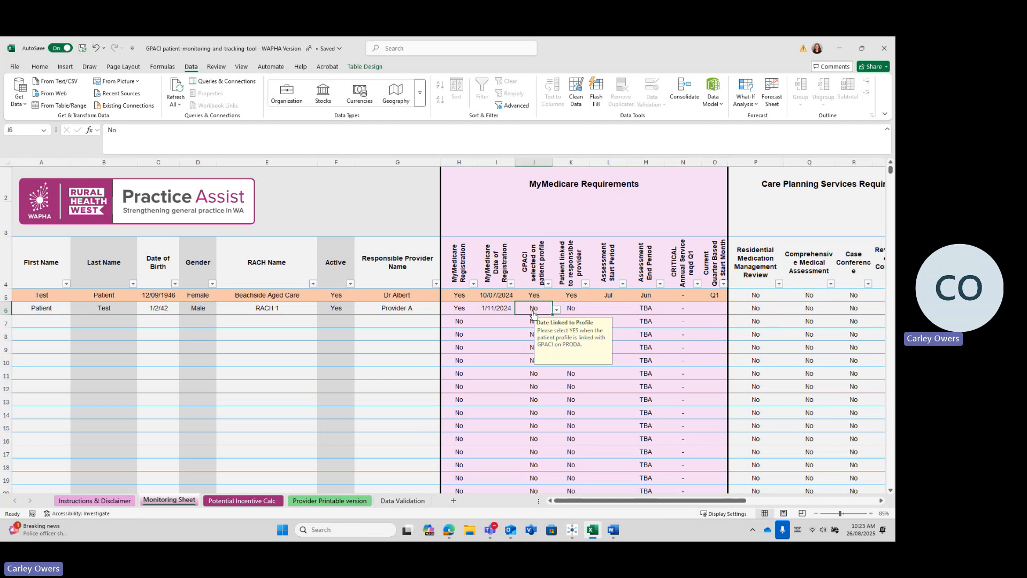
pyautogui.click(557, 309)
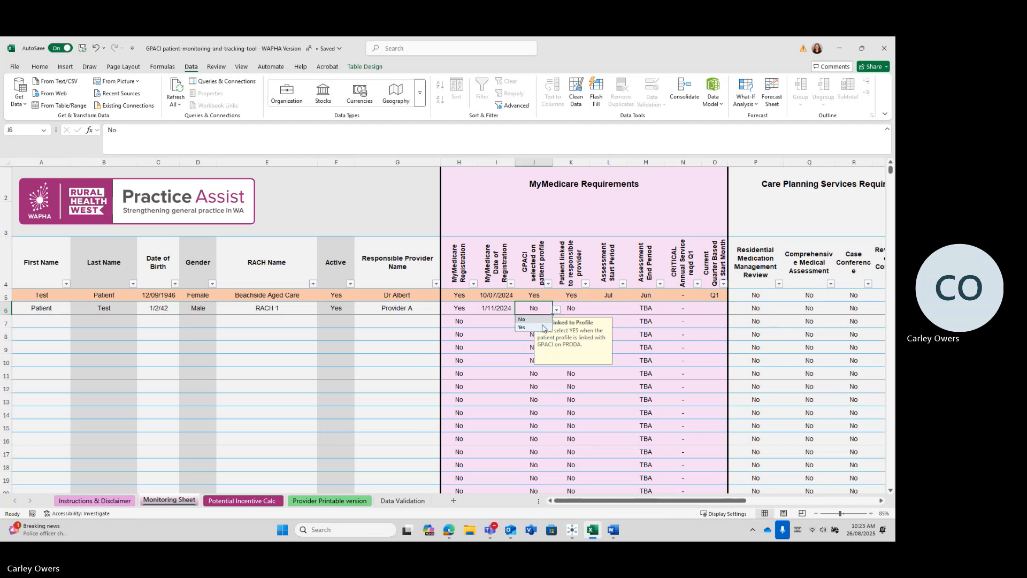
pyautogui.click(533, 319)
pyautogui.click(578, 310)
pyautogui.click(594, 309)
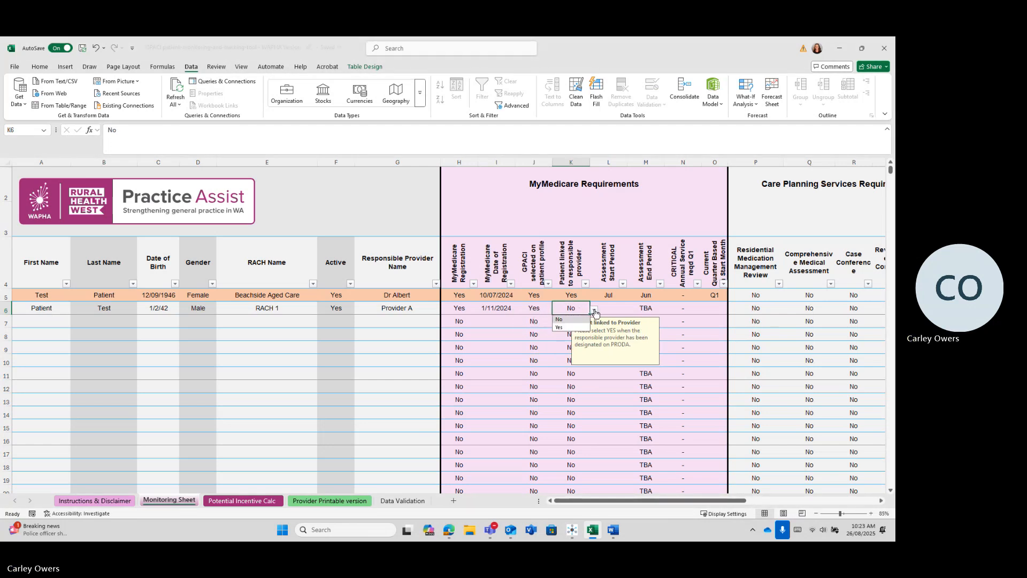
pyautogui.click(579, 328)
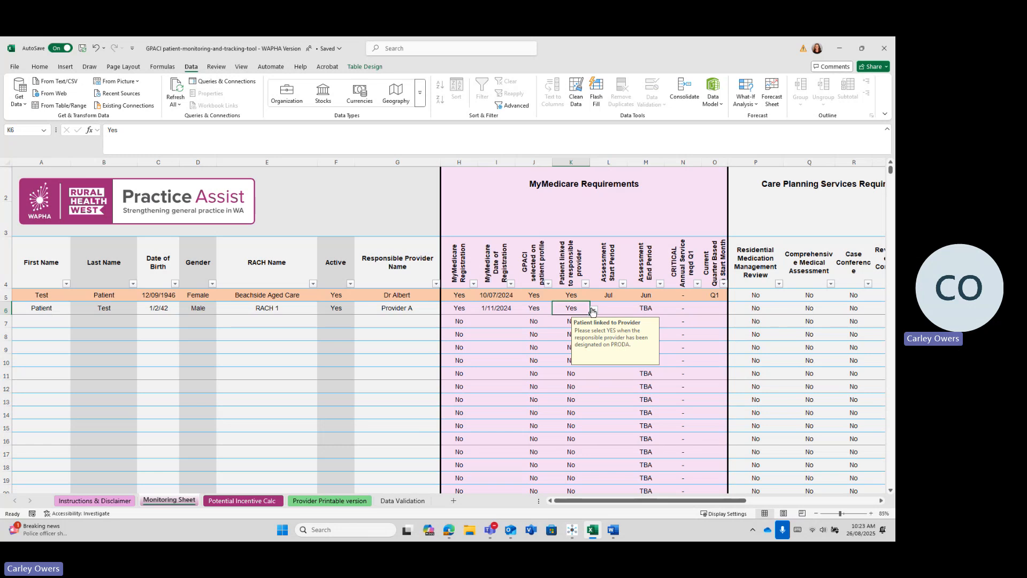
pyautogui.click(610, 309)
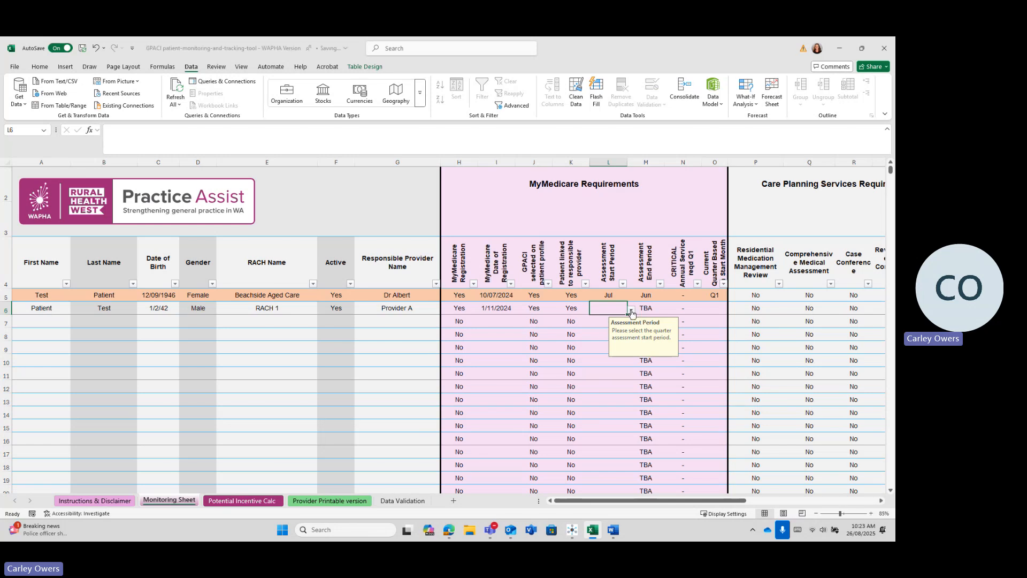
# Step: Set row 6's assessment start to 1-Oct and check the Q4 current-quarter result in O6
pyautogui.click(633, 310)
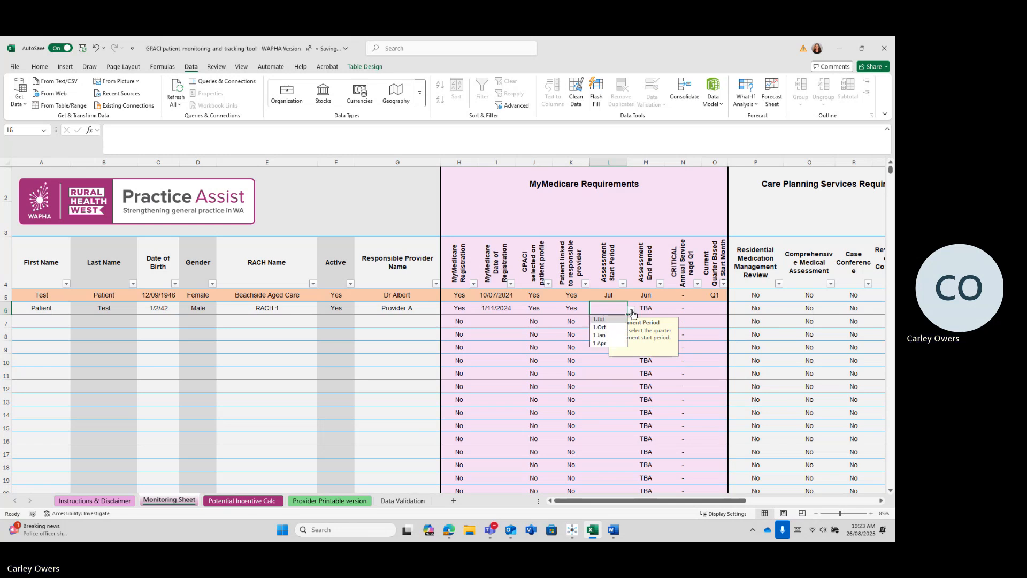
pyautogui.click(600, 327)
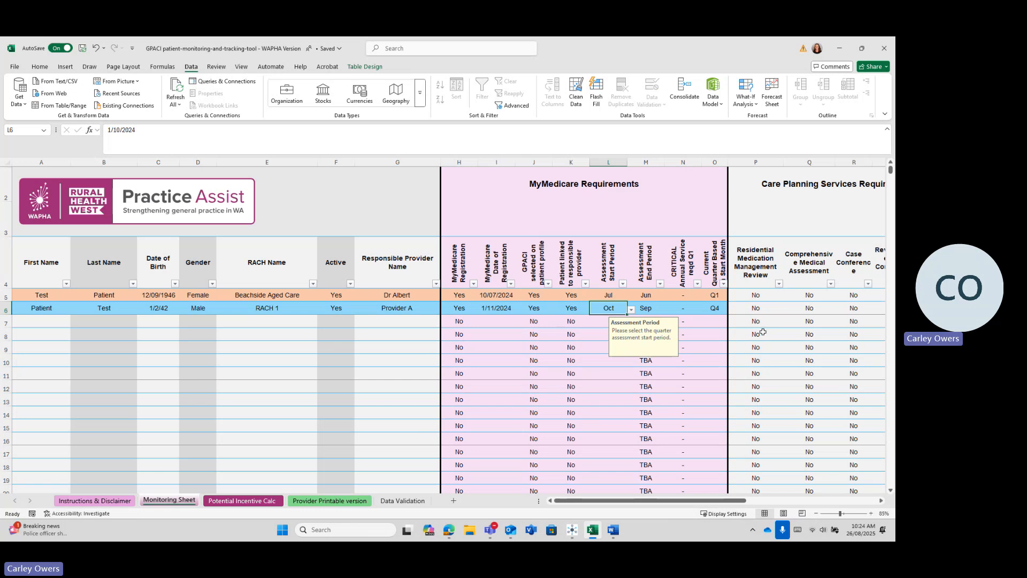
pyautogui.click(713, 310)
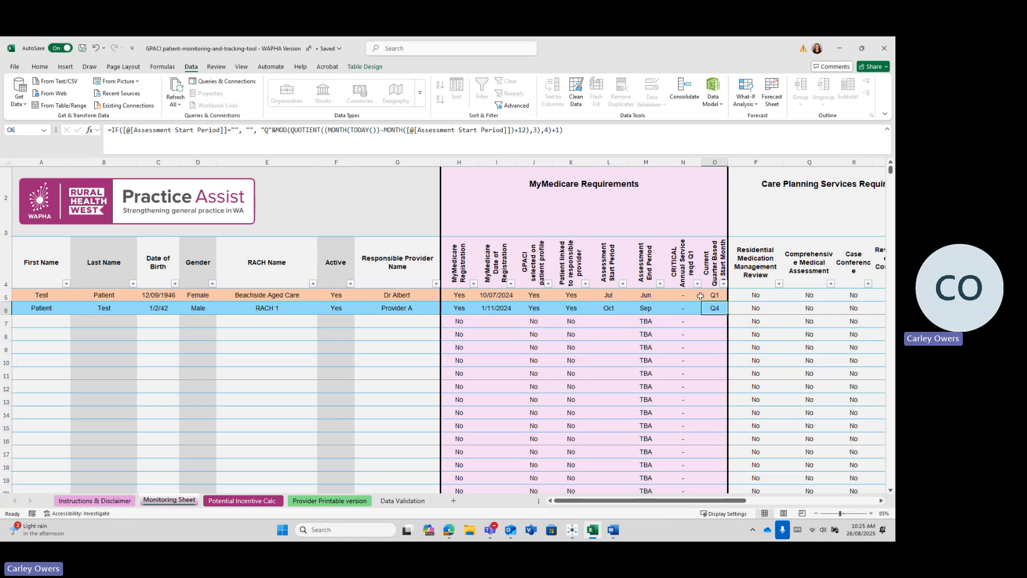
pyautogui.click(690, 297)
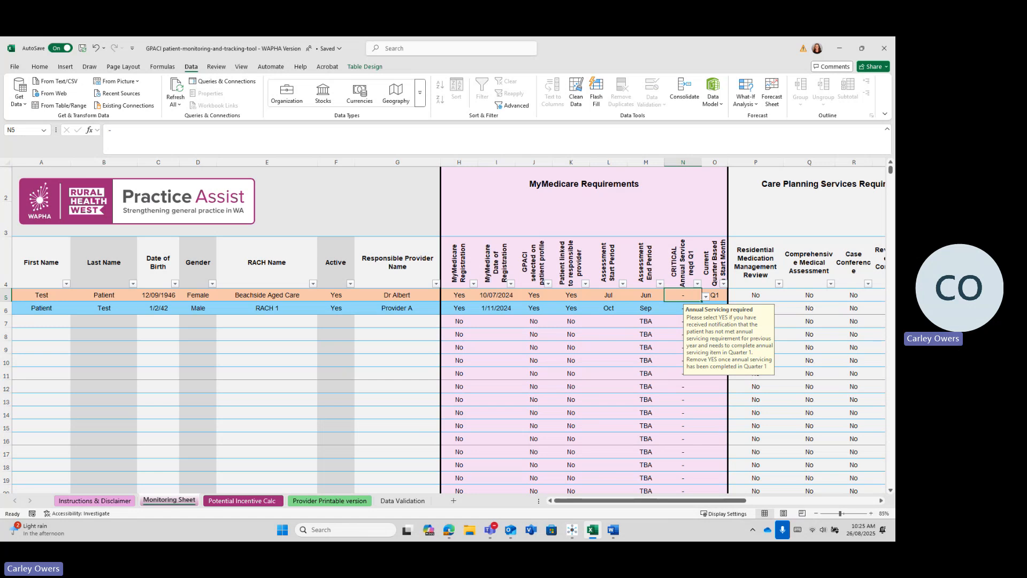
# Step: Mark the first patient's medication management review Yes, resetting annual servicing to '-'
pyautogui.click(705, 296)
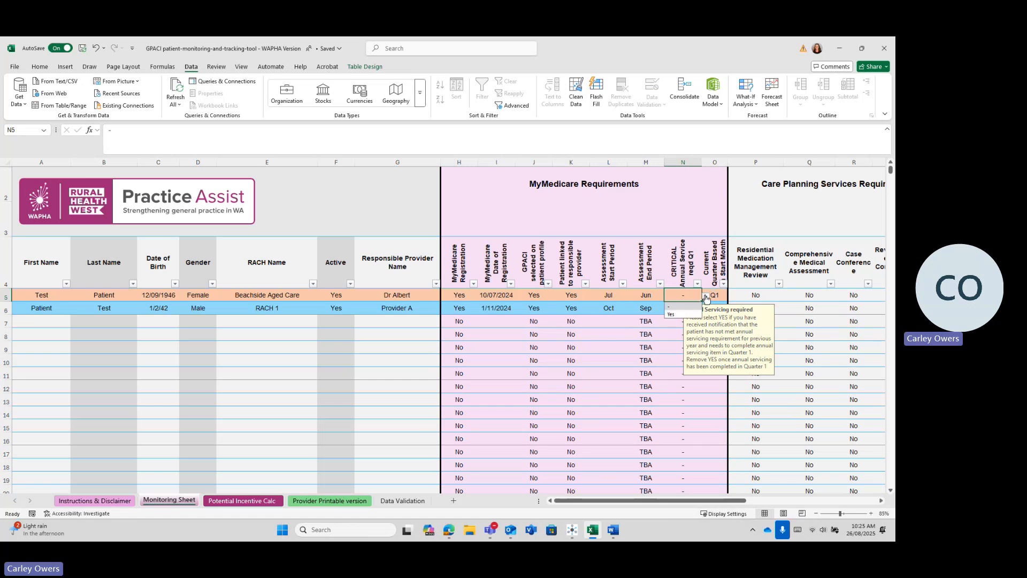
pyautogui.click(681, 315)
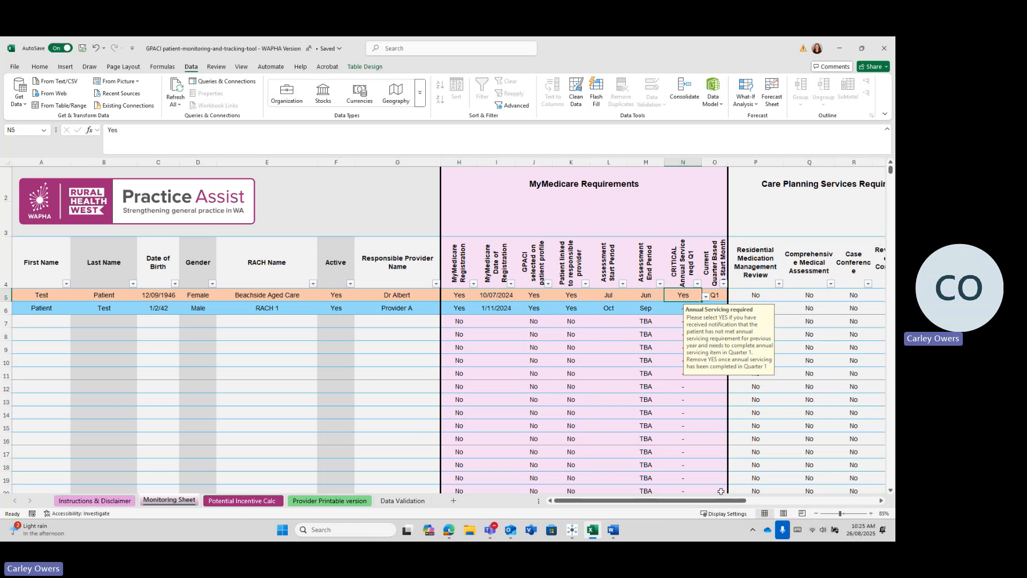
pyautogui.hscroll(4, 712, 471)
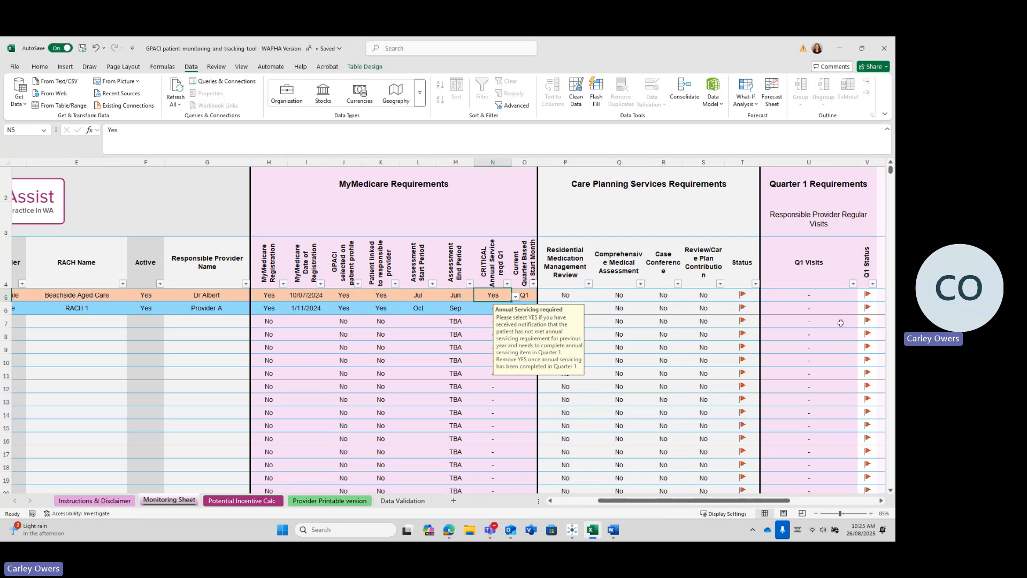
pyautogui.click(562, 296)
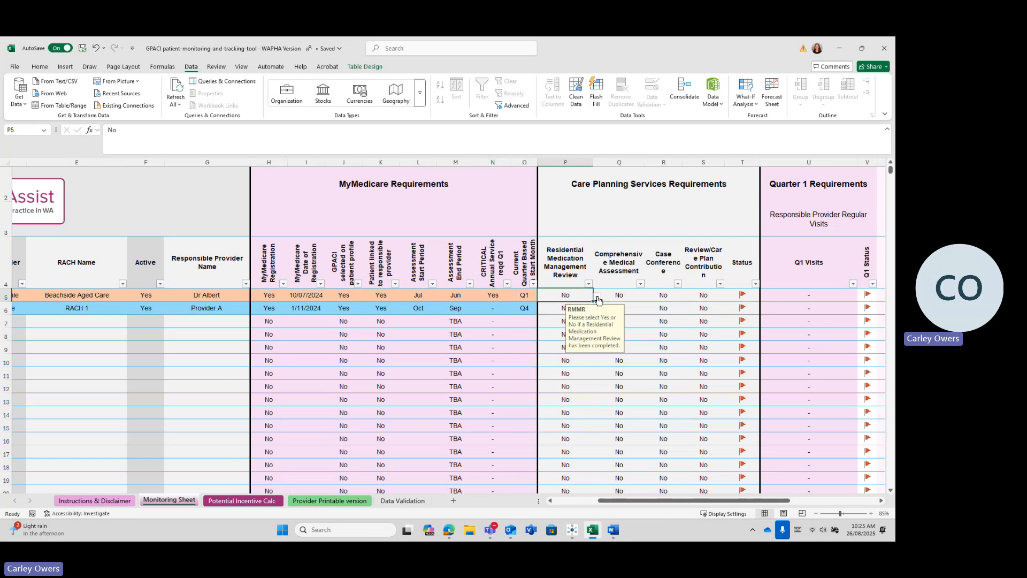
pyautogui.click(598, 297)
pyautogui.click(569, 305)
pyautogui.click(492, 294)
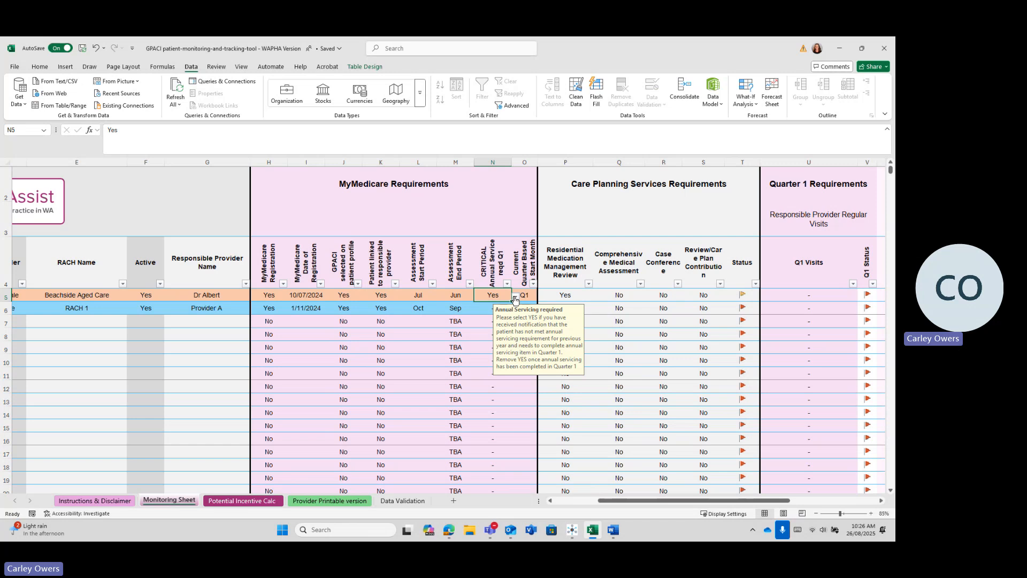
pyautogui.click(515, 298)
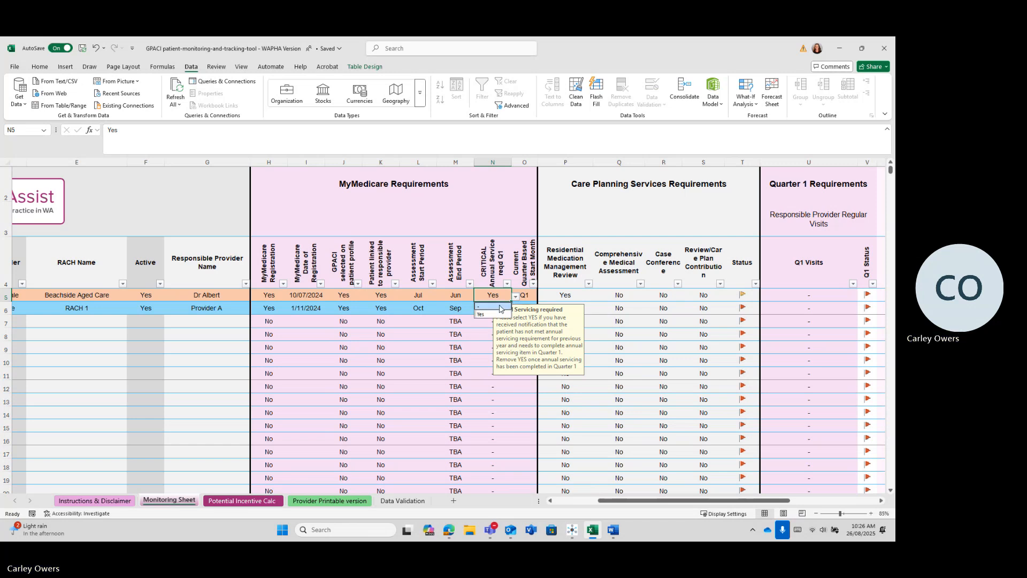
pyautogui.click(499, 307)
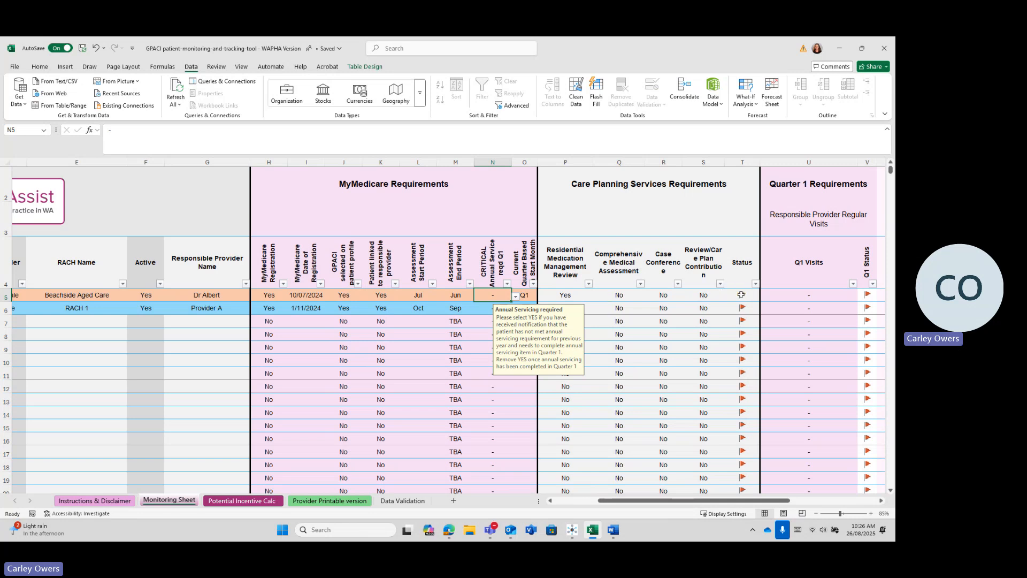
pyautogui.click(712, 299)
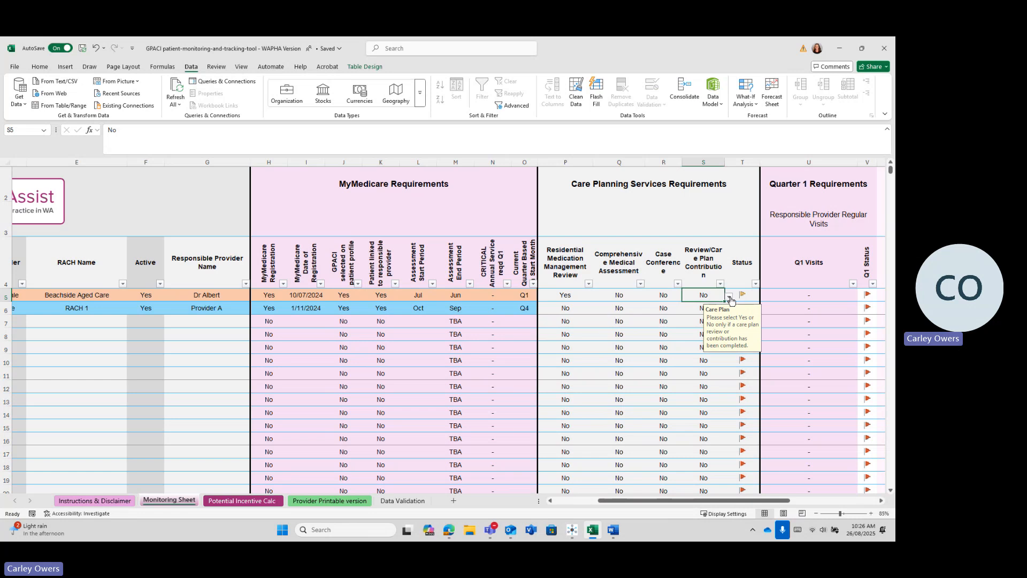
# Step: Set the first patient's care plan review in S5 to Yes and scroll to the quarterly visit columns
pyautogui.click(728, 296)
pyautogui.click(706, 305)
pyautogui.moveTo(689, 504); pyautogui.dragTo(802, 507)
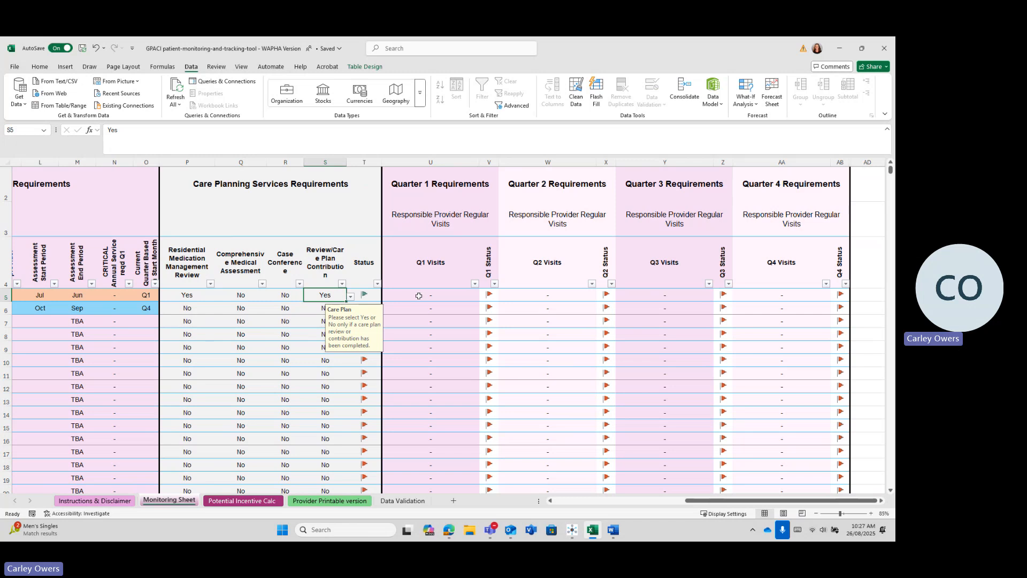
pyautogui.click(473, 296)
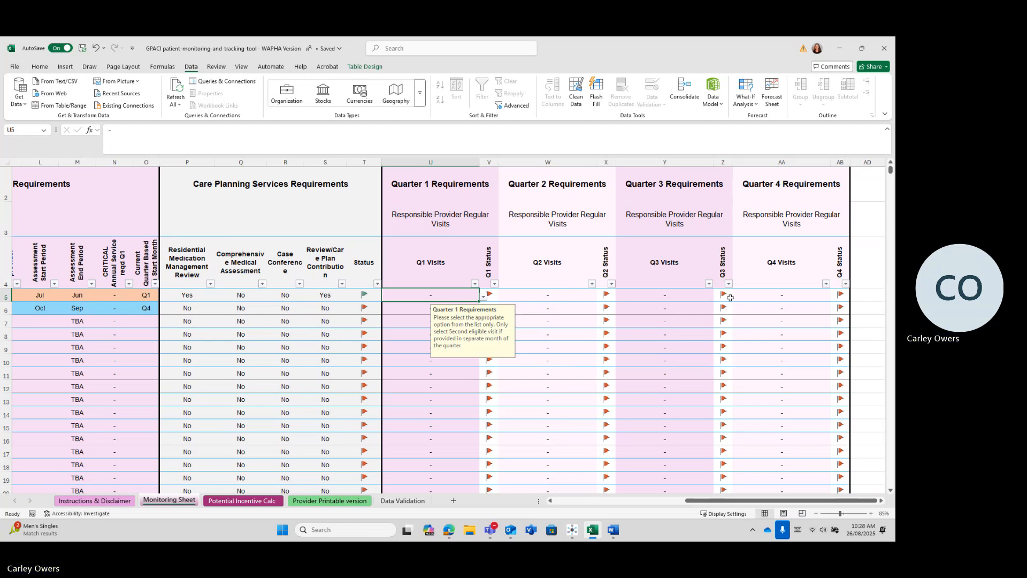
# Step: Set patient 1's Q1 to Second Eligible Visit Completed and patient 2's Q4 to First Eligible Visit Completed
pyautogui.click(778, 311)
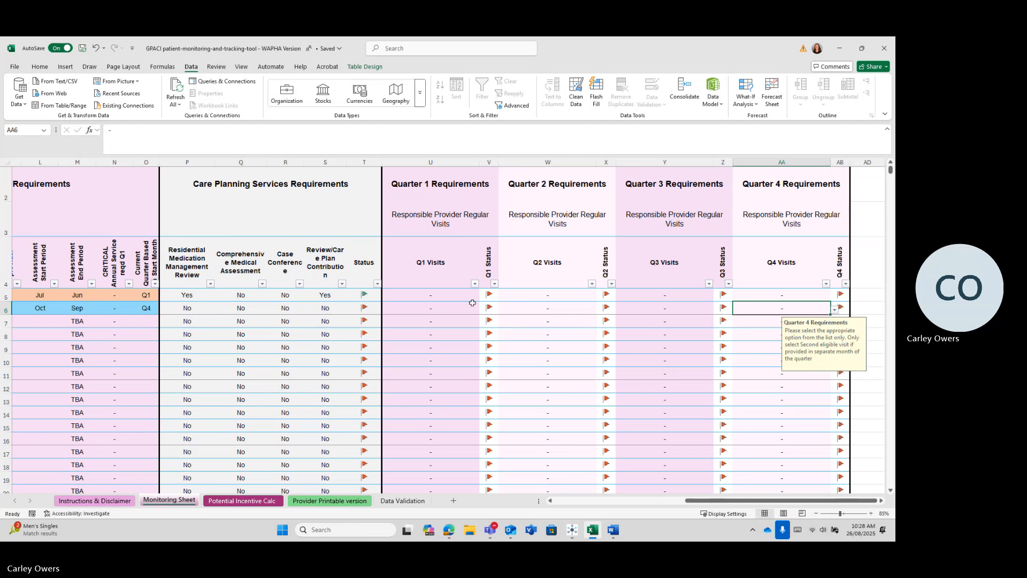
pyautogui.click(450, 300)
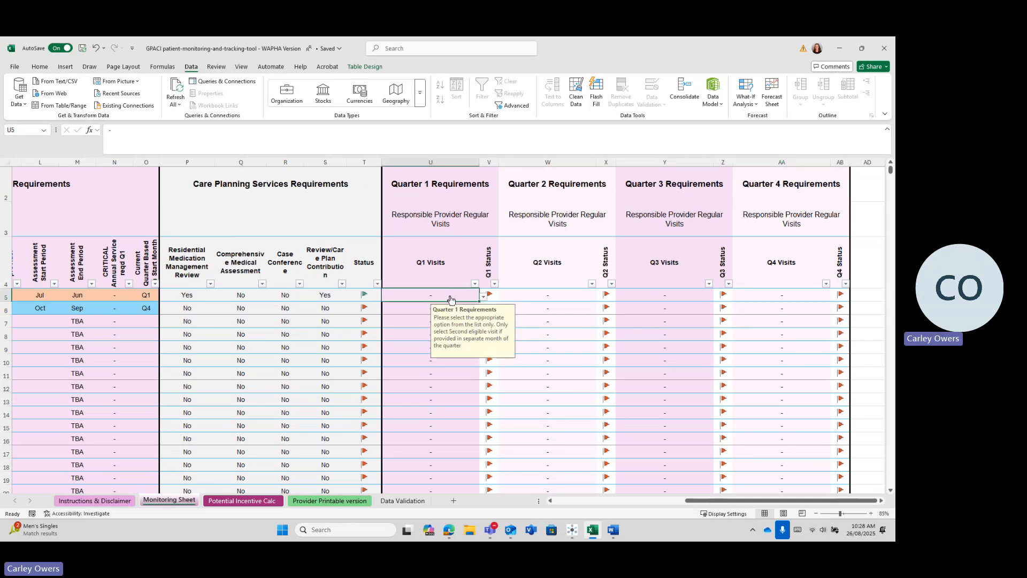
pyautogui.click(483, 297)
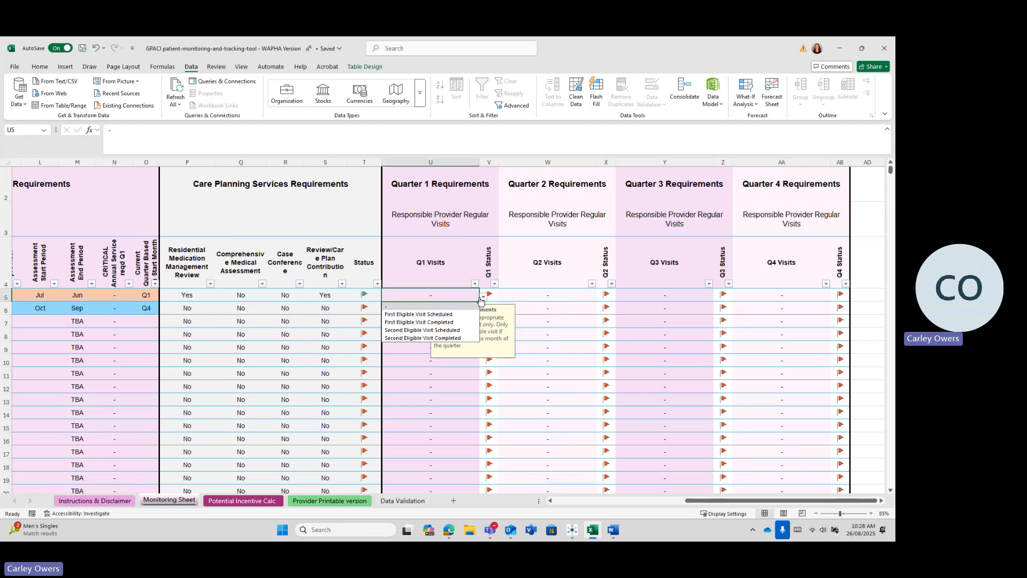
pyautogui.click(429, 339)
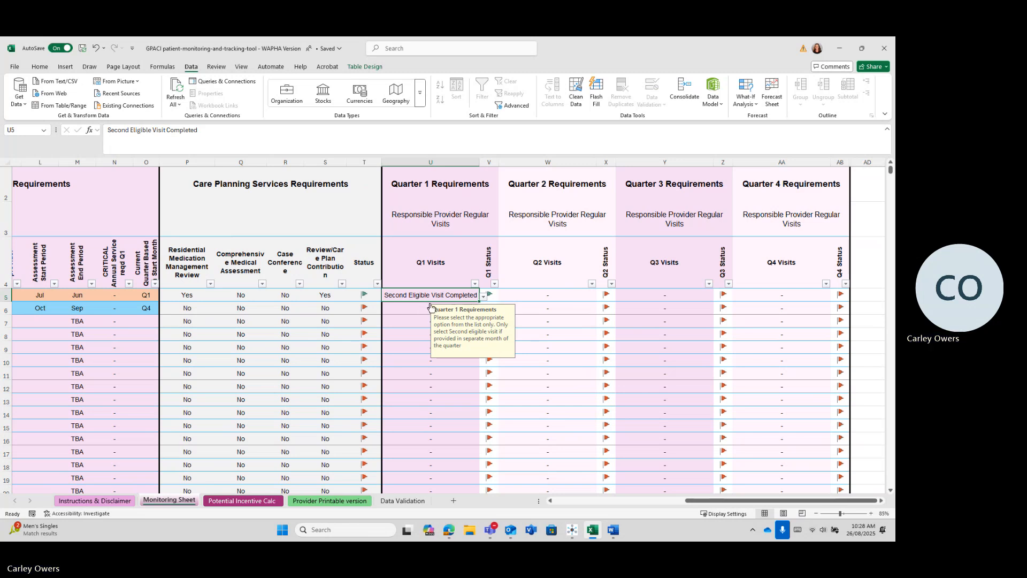
pyautogui.click(764, 311)
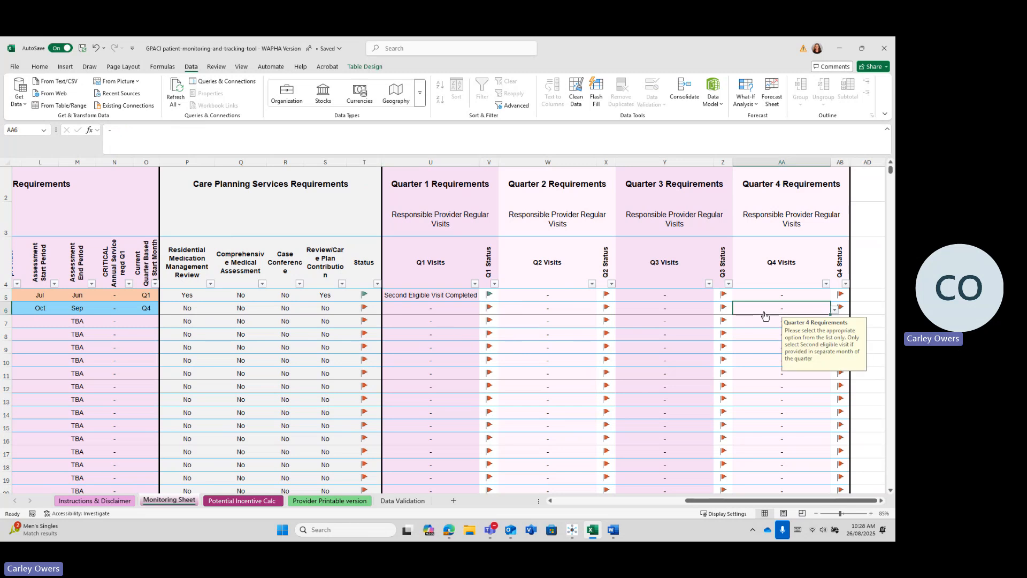
pyautogui.click(837, 312)
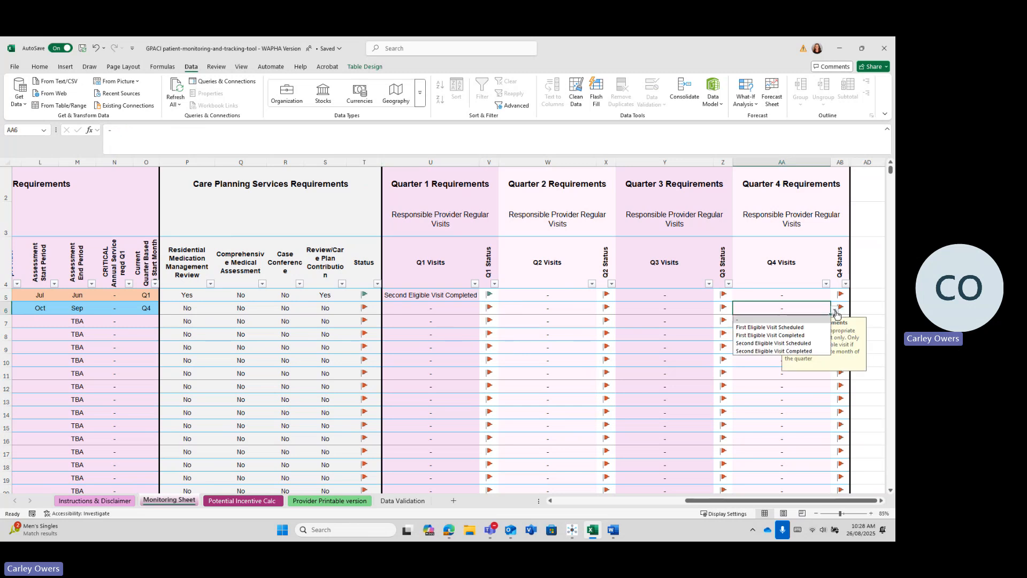
pyautogui.click(802, 336)
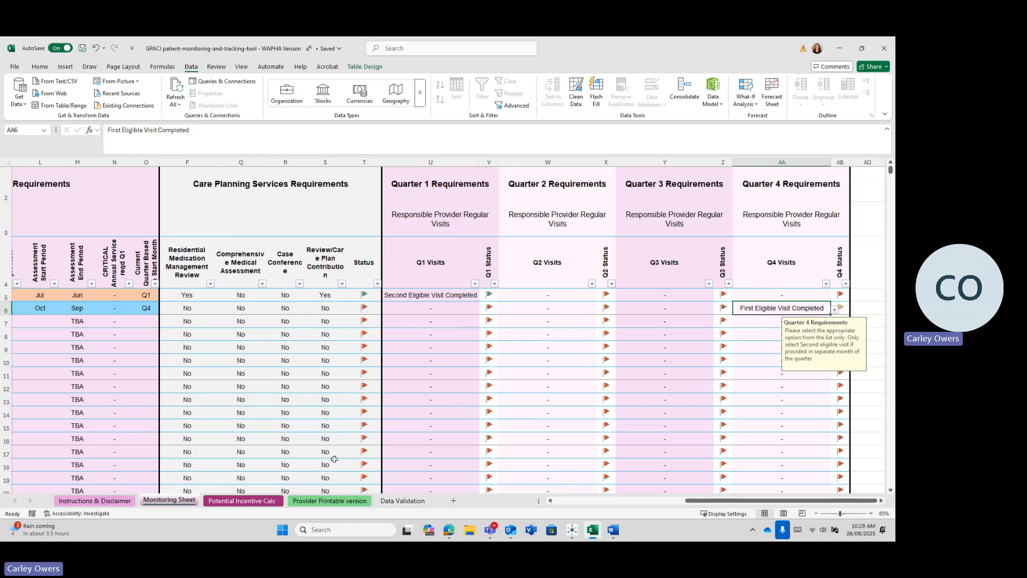
# Step: On Data Validation, rename A10 and A11 to Armadale Aged Care and Beachside Aged Care
pyautogui.click(401, 500)
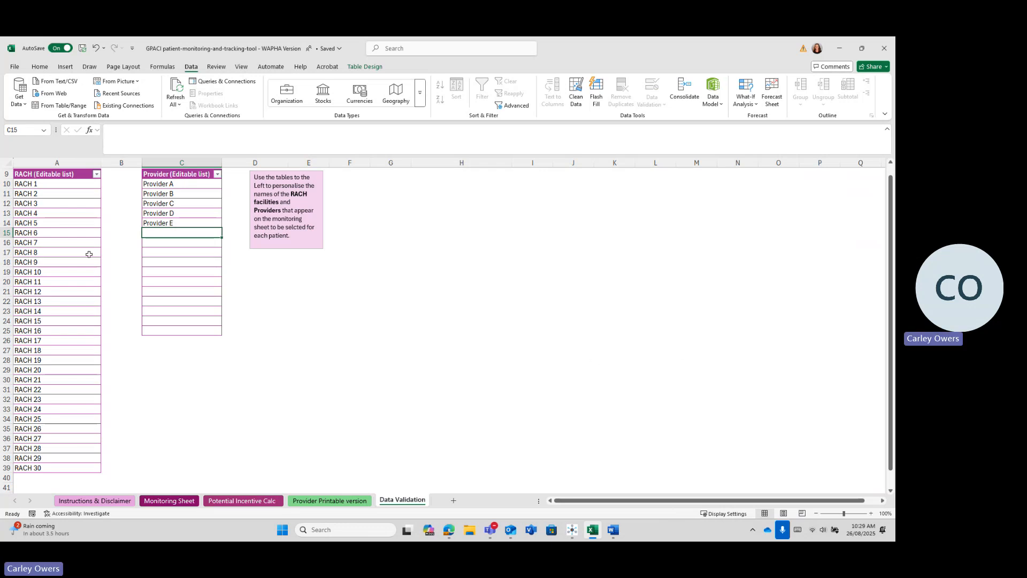
pyautogui.click(50, 185)
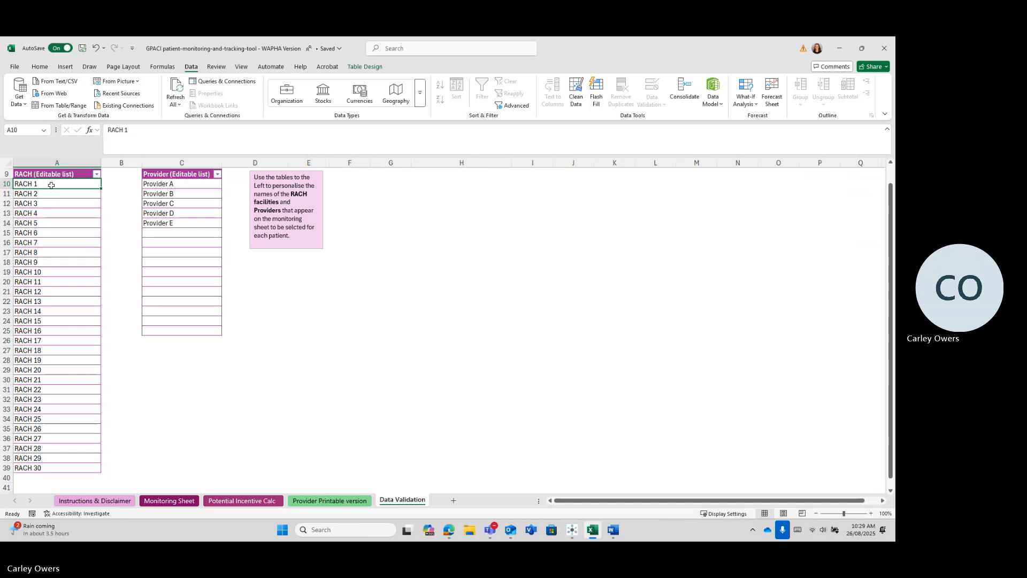
pyautogui.write('Armadale')
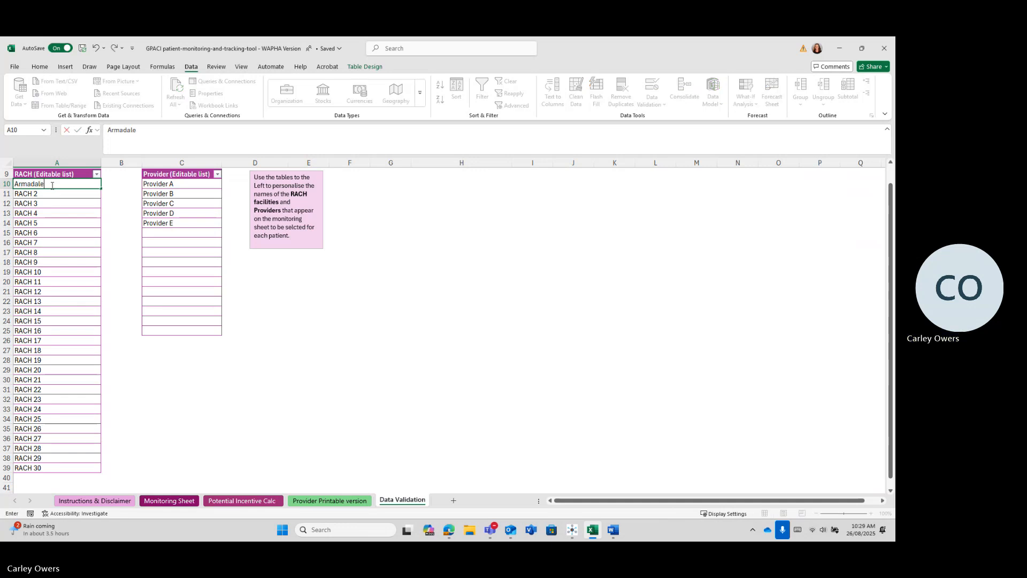
pyautogui.write(' Aged Care')
pyautogui.press('BackSpace')
pyautogui.press('BackSpace')
pyautogui.write('are')
pyautogui.press('Return')
pyautogui.write('B')
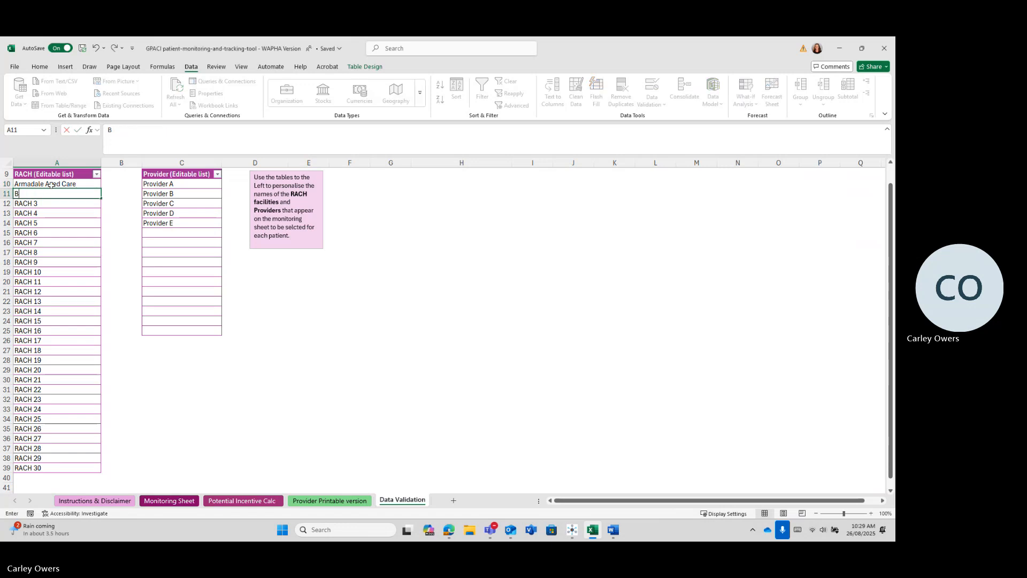
pyautogui.write('eachside A')
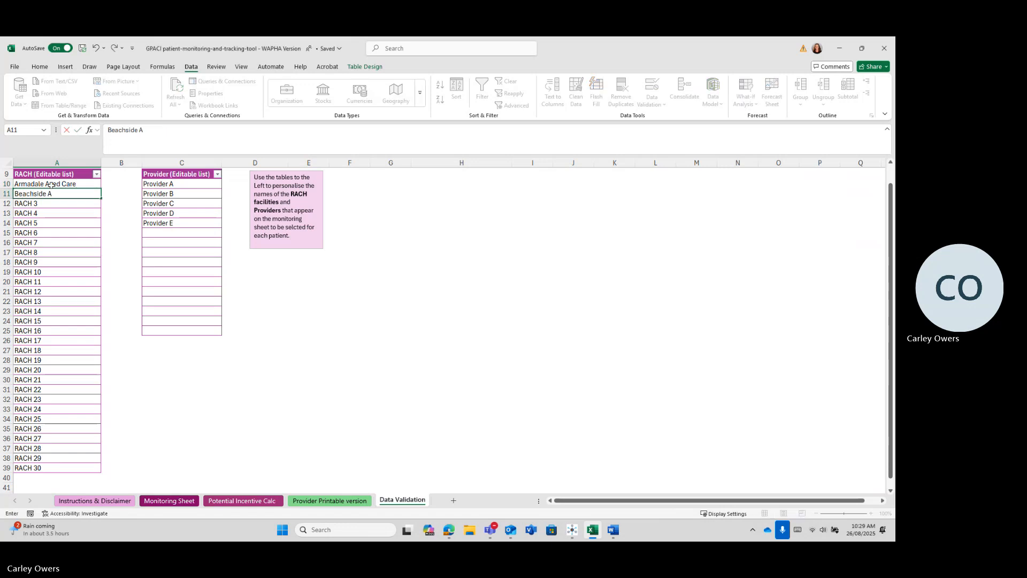
pyautogui.write('ged Care')
pyautogui.press('Return')
# Step: Rename A12 and A13 to Como Cares and Denmark Residential Care, correcting the typos
pyautogui.write('Com')
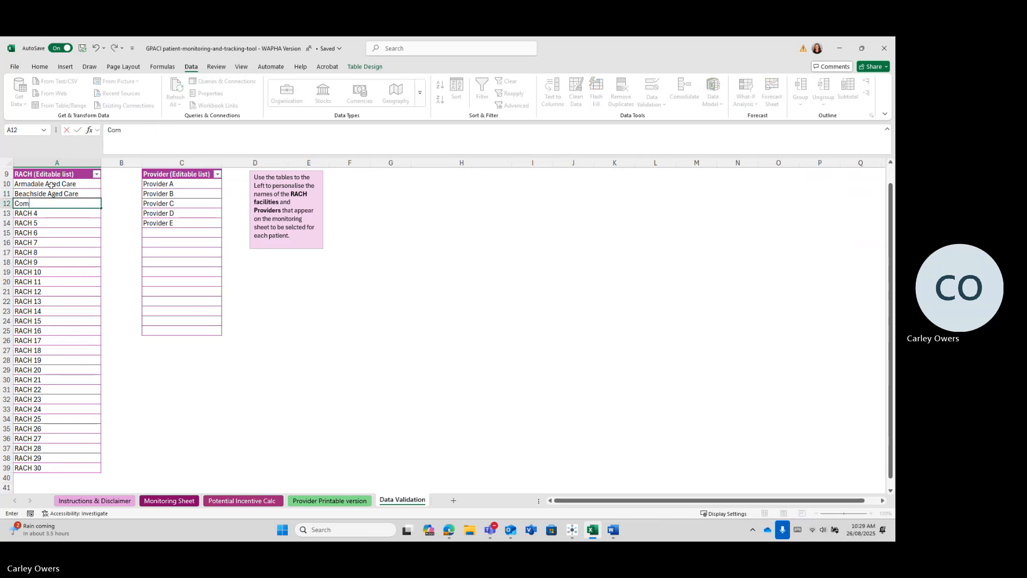
pyautogui.write('oc Cares')
pyautogui.press('Return')
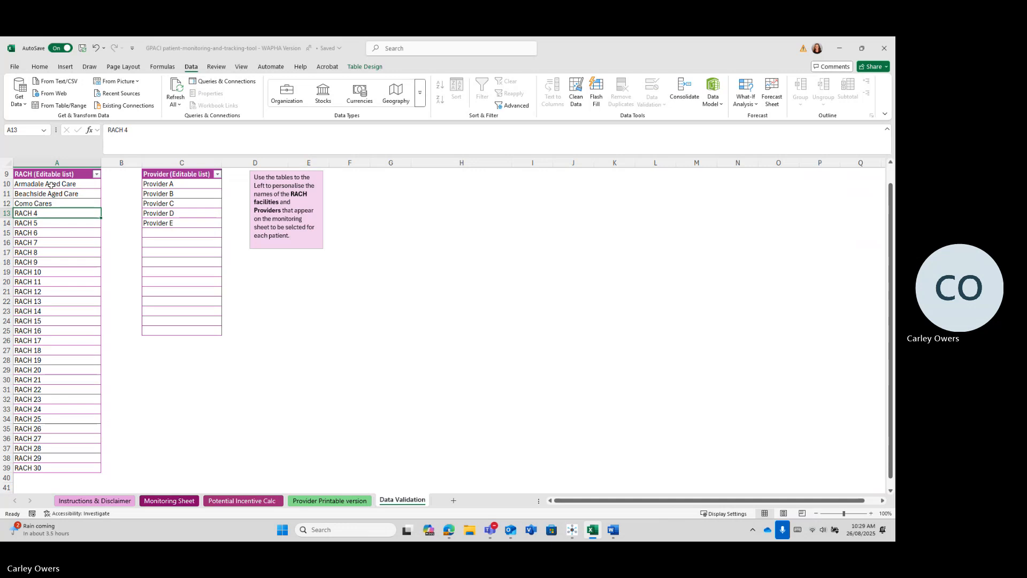
pyautogui.write('Denamrk')
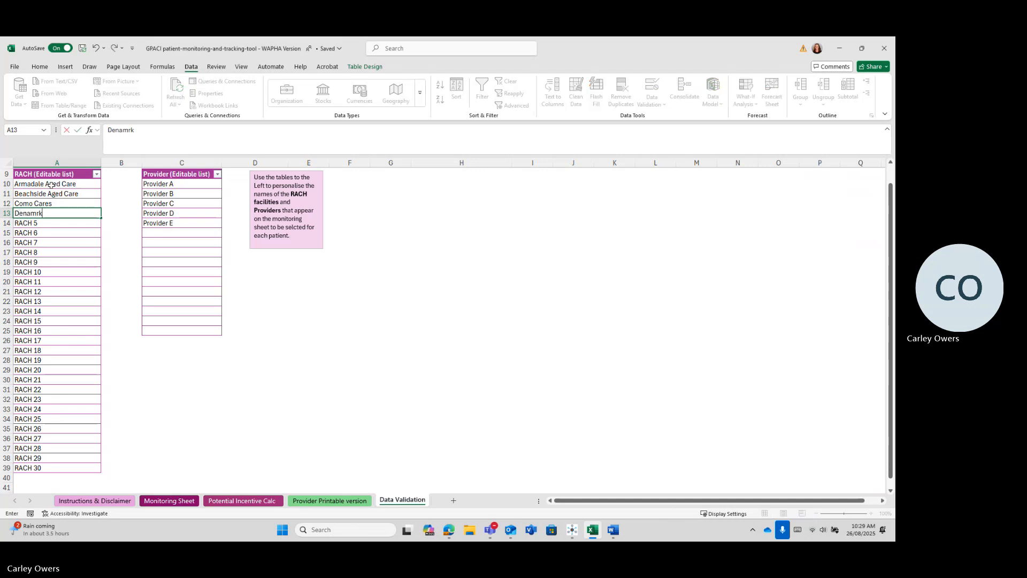
pyautogui.write(' Residential Care')
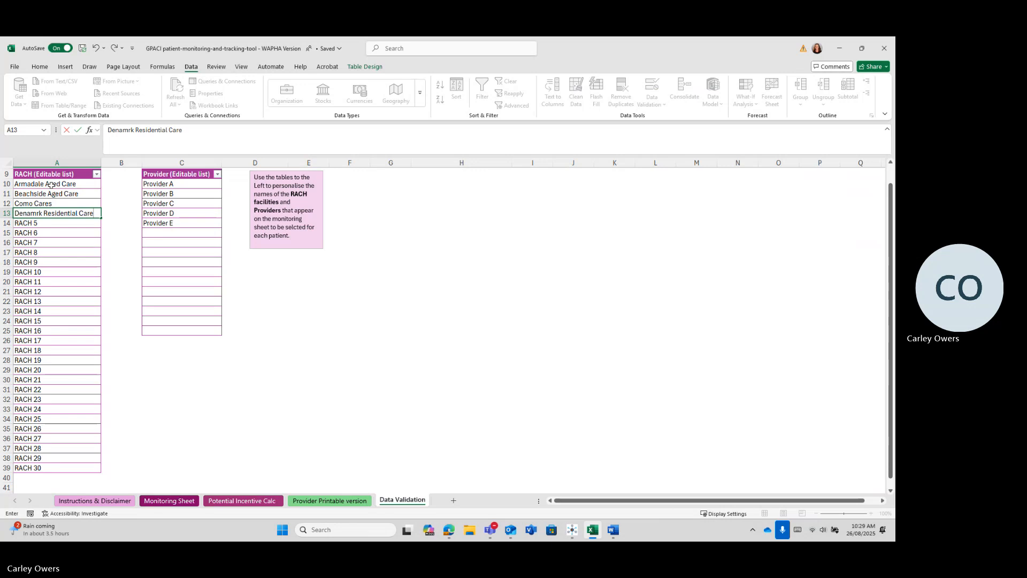
pyautogui.click(32, 214)
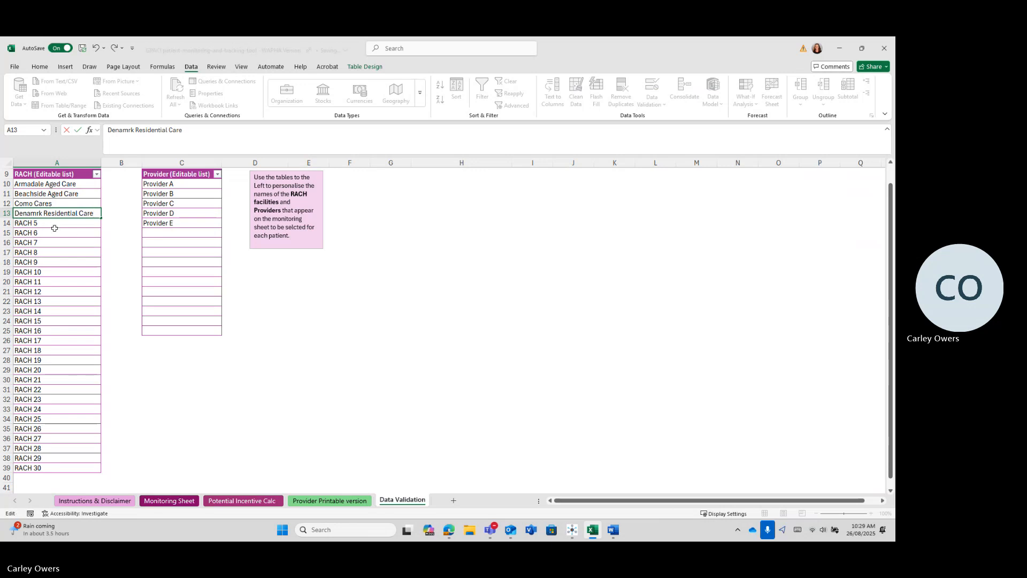
pyautogui.press('BackSpace')
pyautogui.press('Right')
pyautogui.write('a')
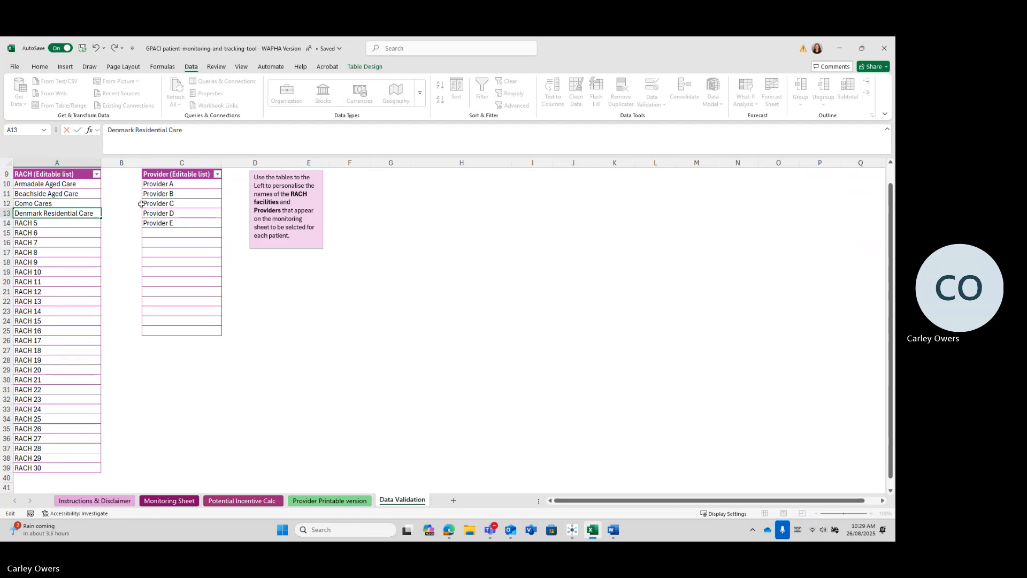
pyautogui.click(173, 183)
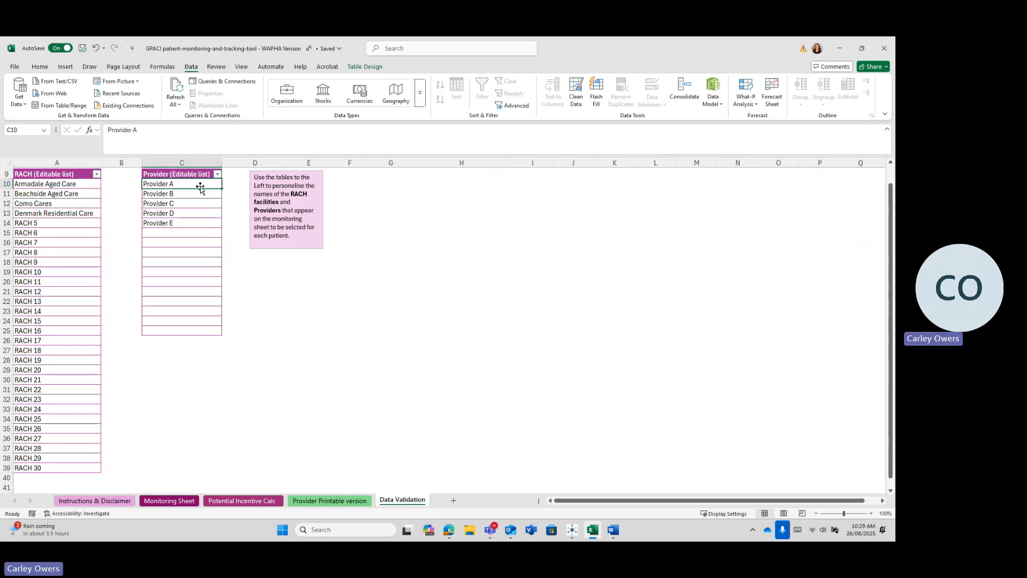
# Step: Type four doctors' names over C10–C13 in the Provider list and return to the Monitoring Sheet
pyautogui.write('Dr Armada')
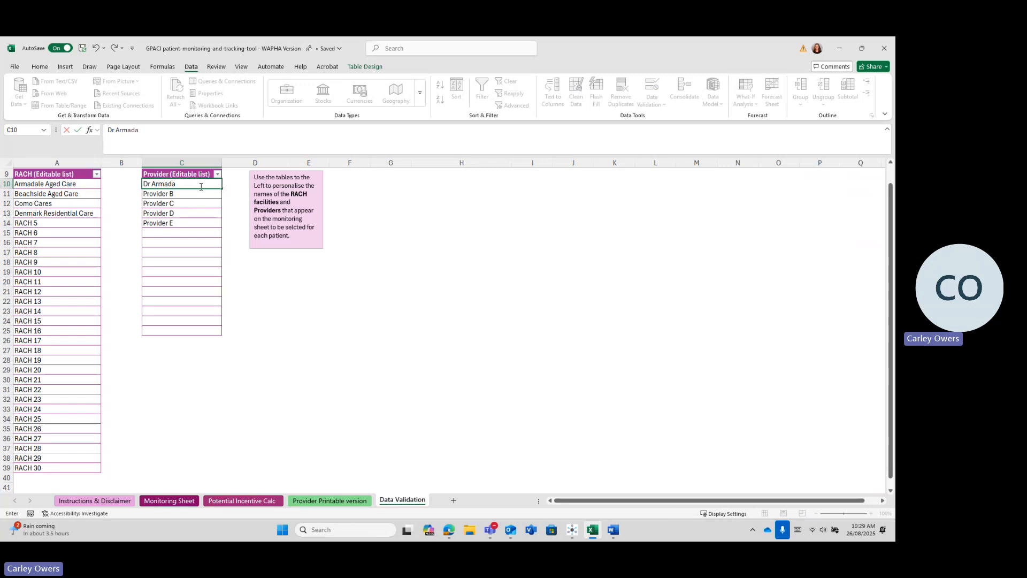
pyautogui.write('le')
pyautogui.press('Return')
pyautogui.write('Dr Baldivis')
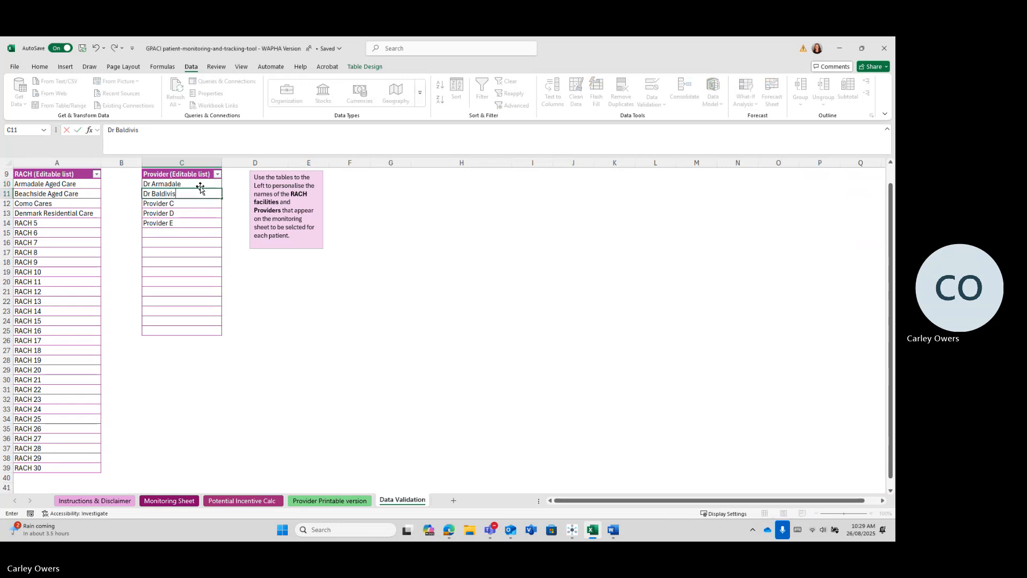
pyautogui.press('Return')
pyautogui.write('Dr Como')
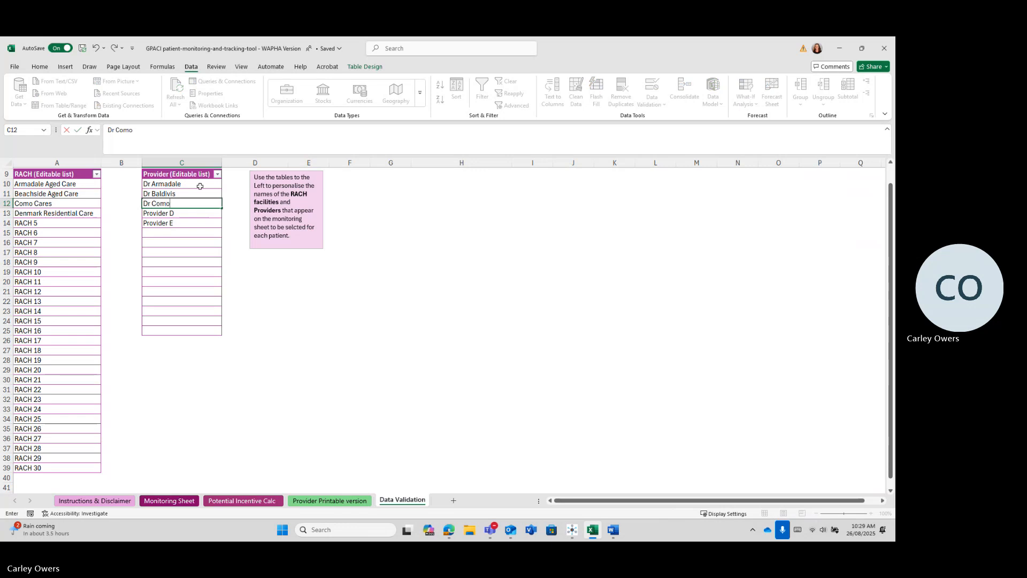
pyautogui.press('Return')
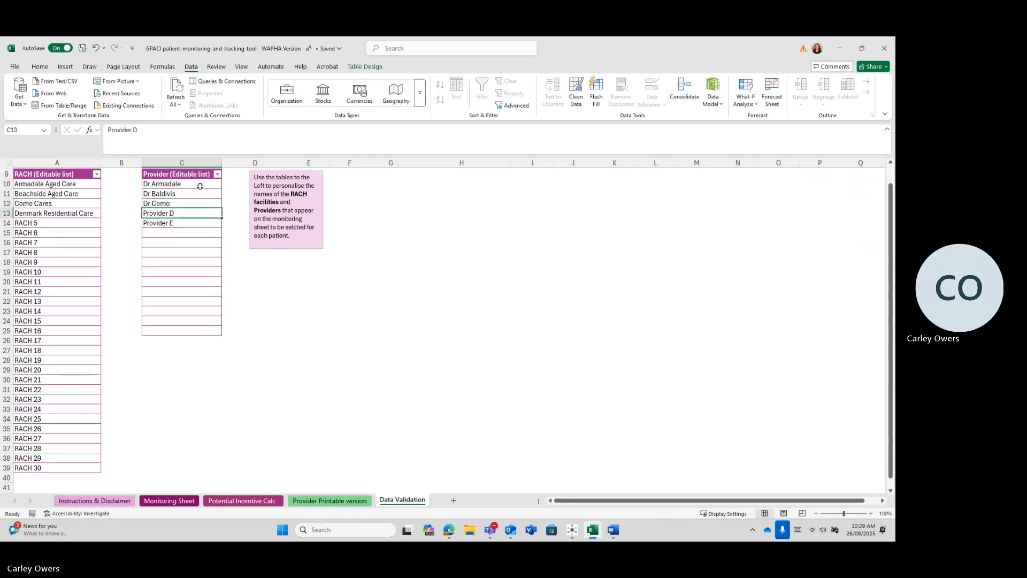
pyautogui.write('Dr Duncraig')
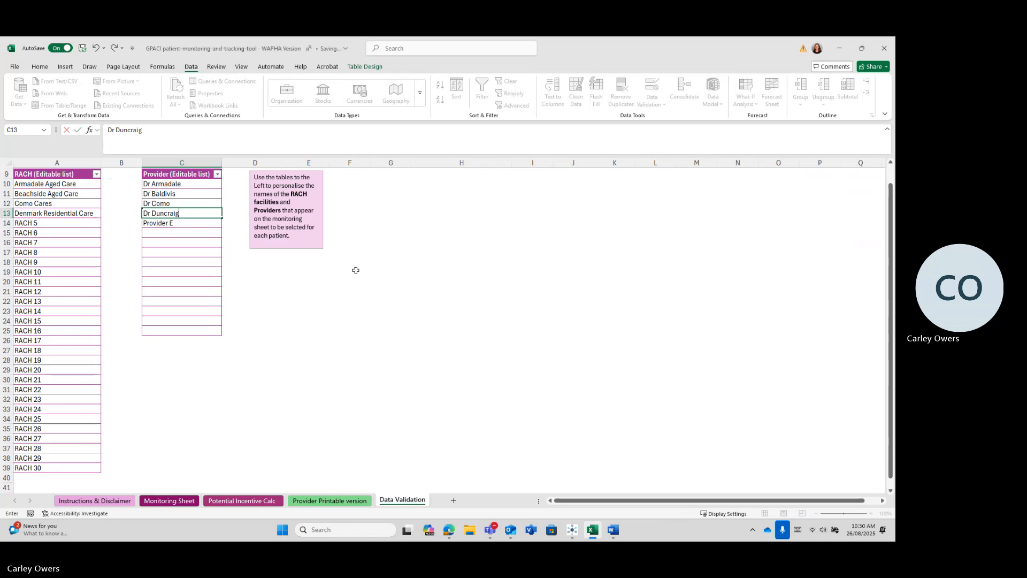
pyautogui.click(260, 311)
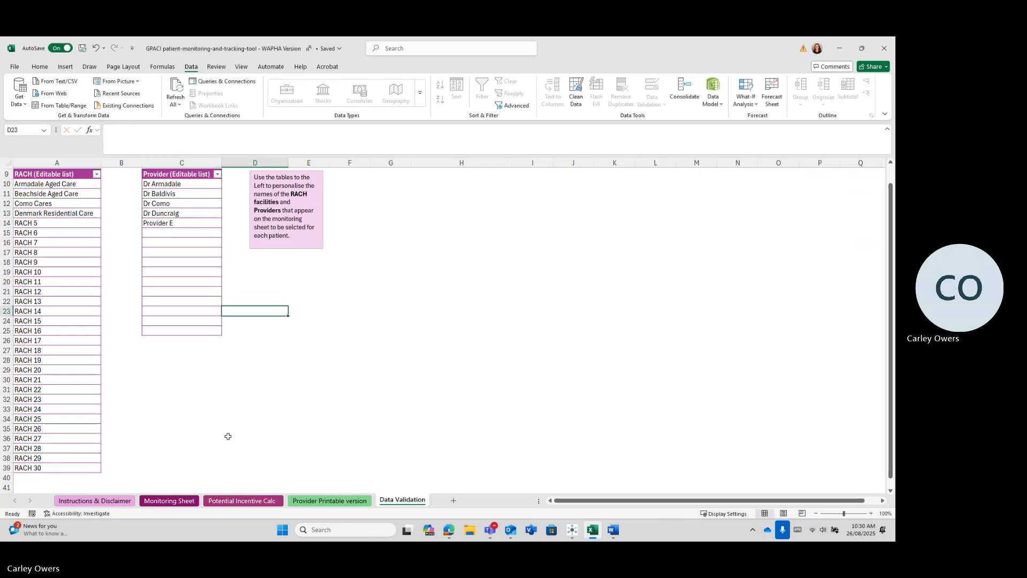
pyautogui.click(166, 501)
pyautogui.click(573, 502)
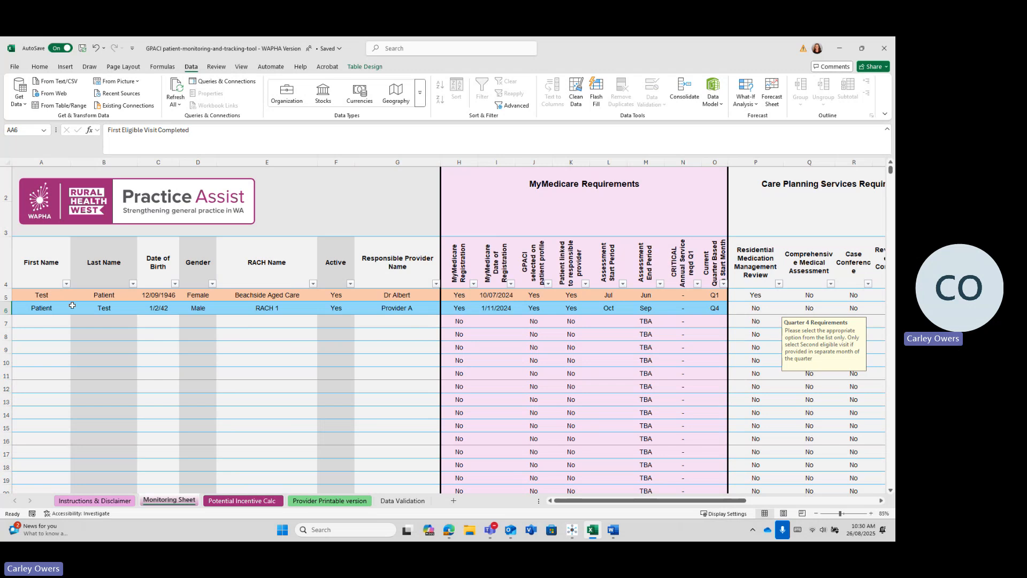
pyautogui.click(47, 322)
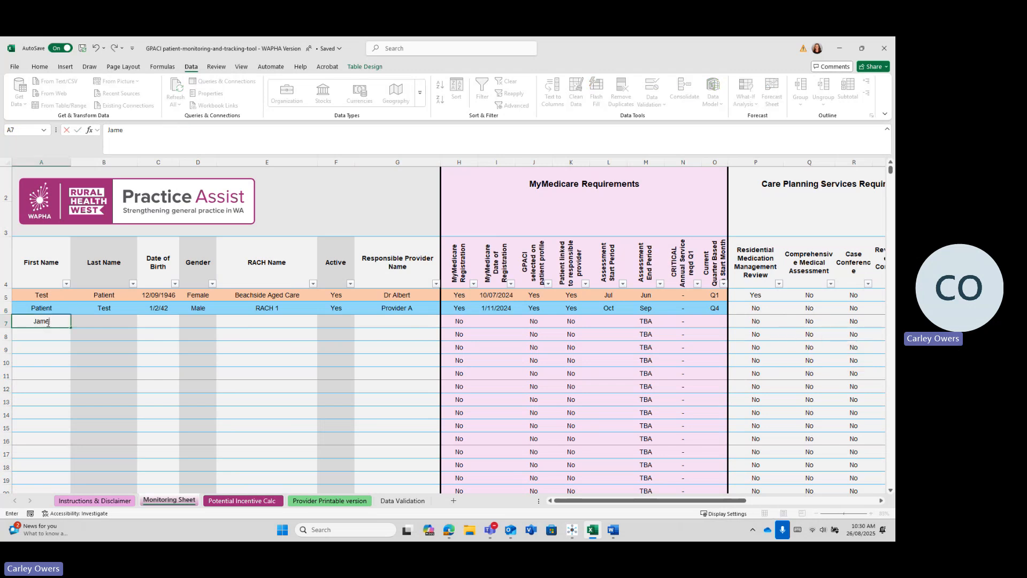
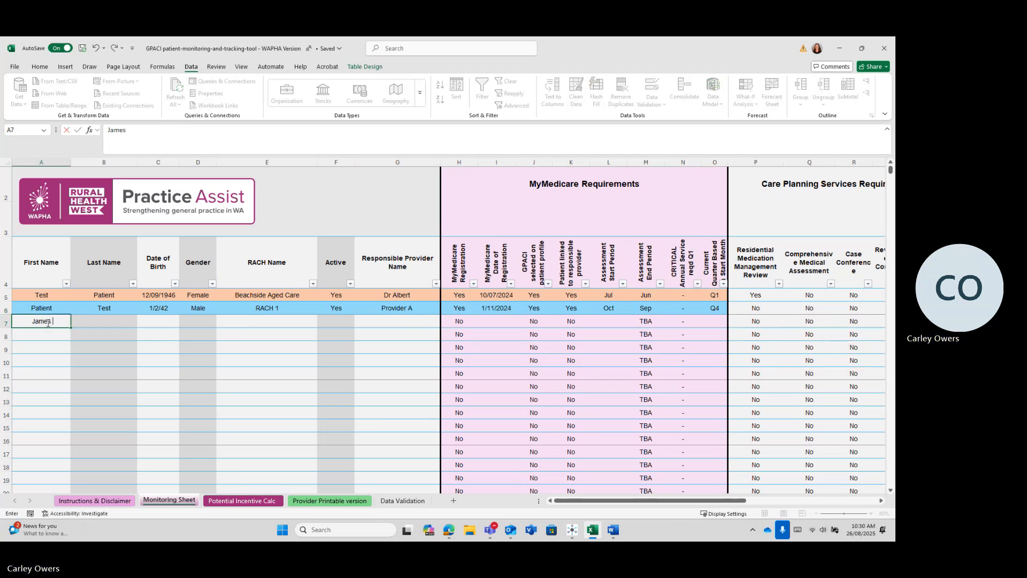
pyautogui.press('Tab')
pyautogui.press('Tab')
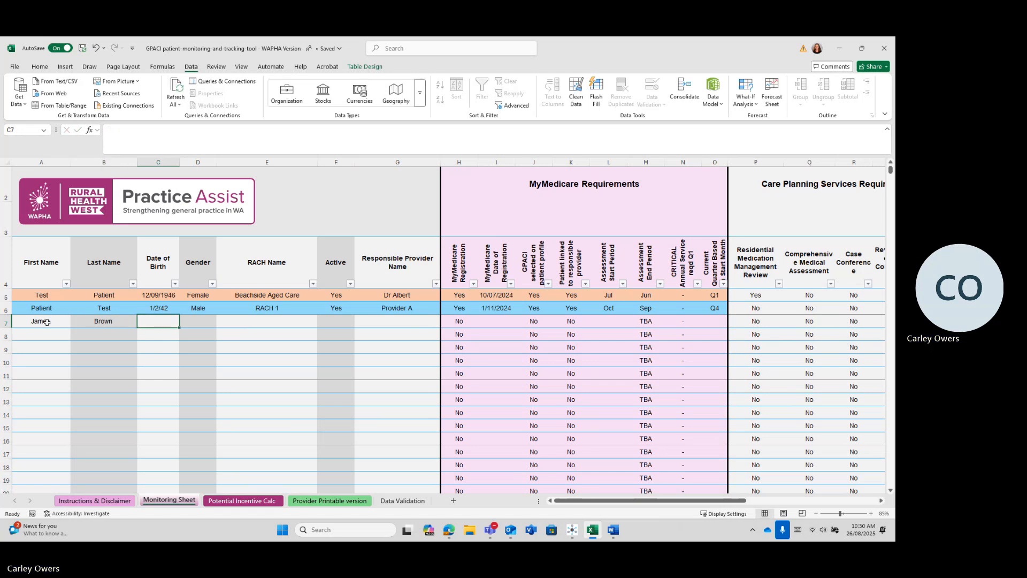
pyautogui.write('21/')
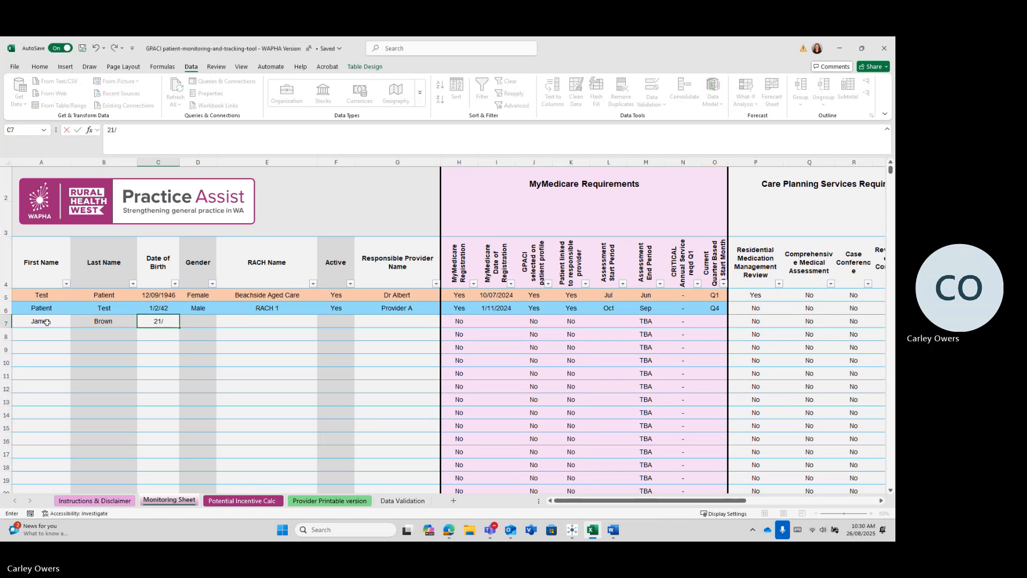
pyautogui.write('04/')
pyautogui.write('52')
pyautogui.press('Tab')
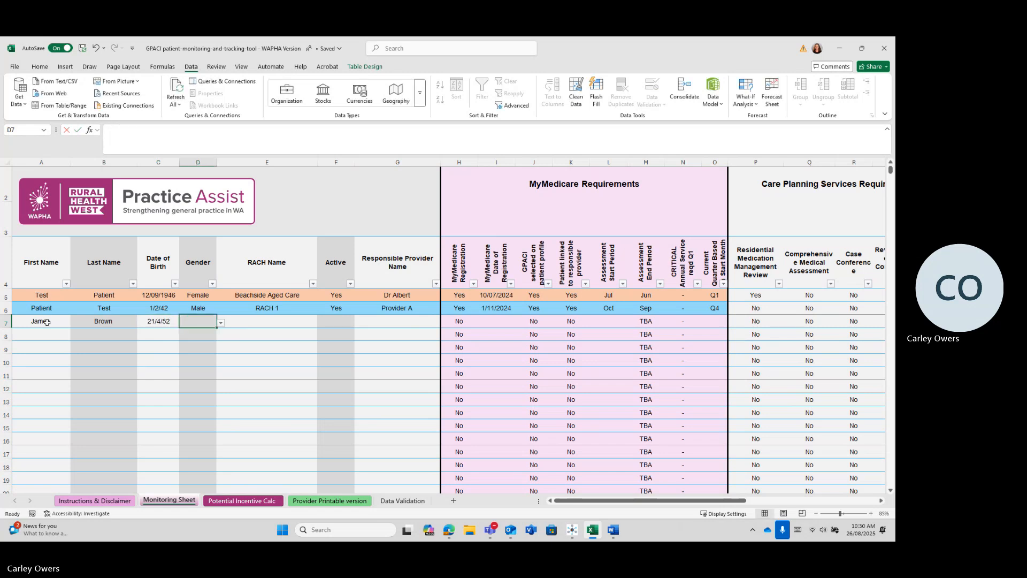
pyautogui.write('Male')
pyautogui.press('Tab')
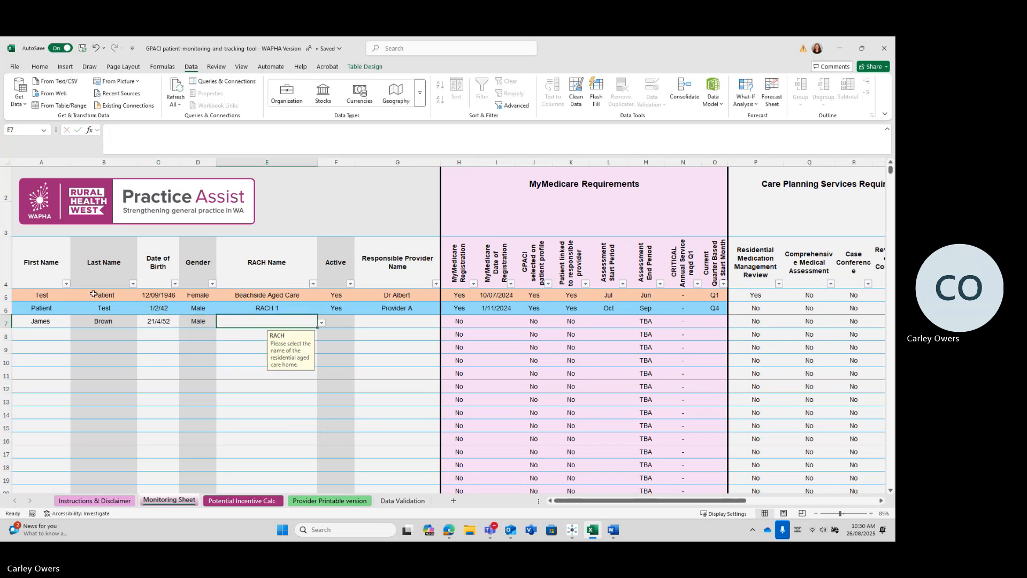
# Step: Set row 7's RACH to Armadale Aged Care, Active to Yes and provider to Dr Como
pyautogui.click(321, 323)
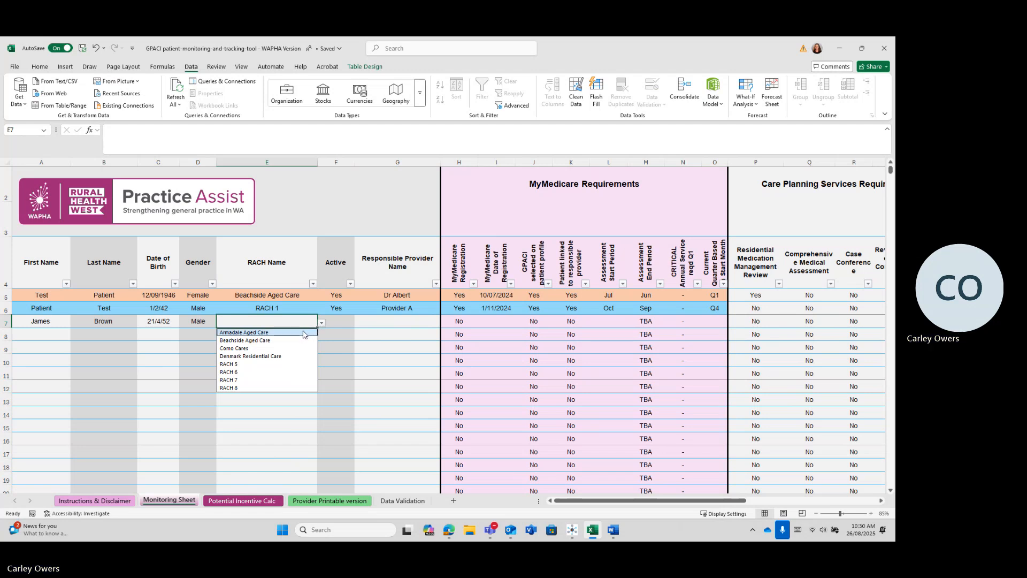
pyautogui.click(306, 334)
pyautogui.click(342, 322)
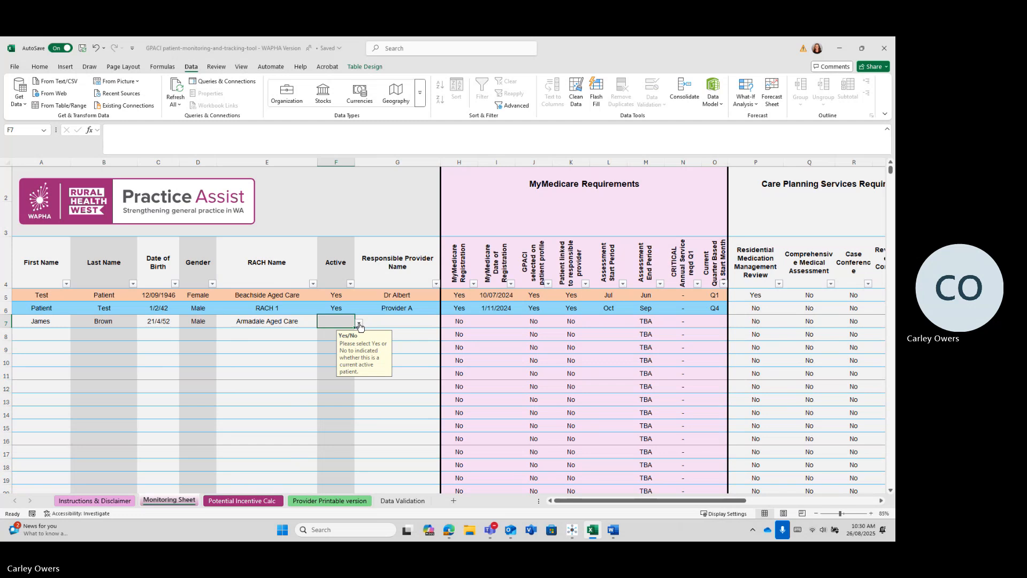
pyautogui.click(360, 323)
pyautogui.click(336, 333)
pyautogui.click(386, 323)
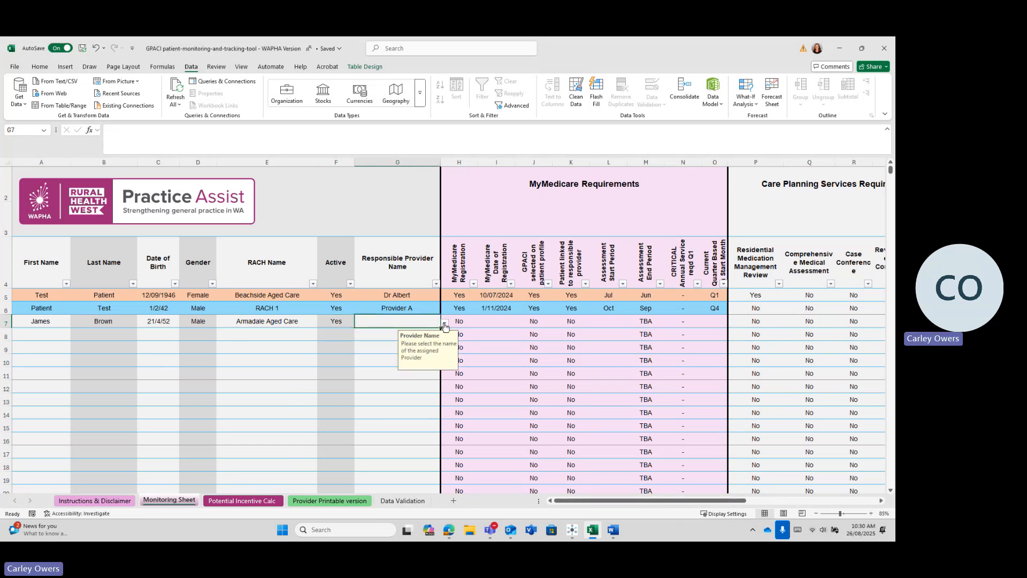
pyautogui.click(444, 324)
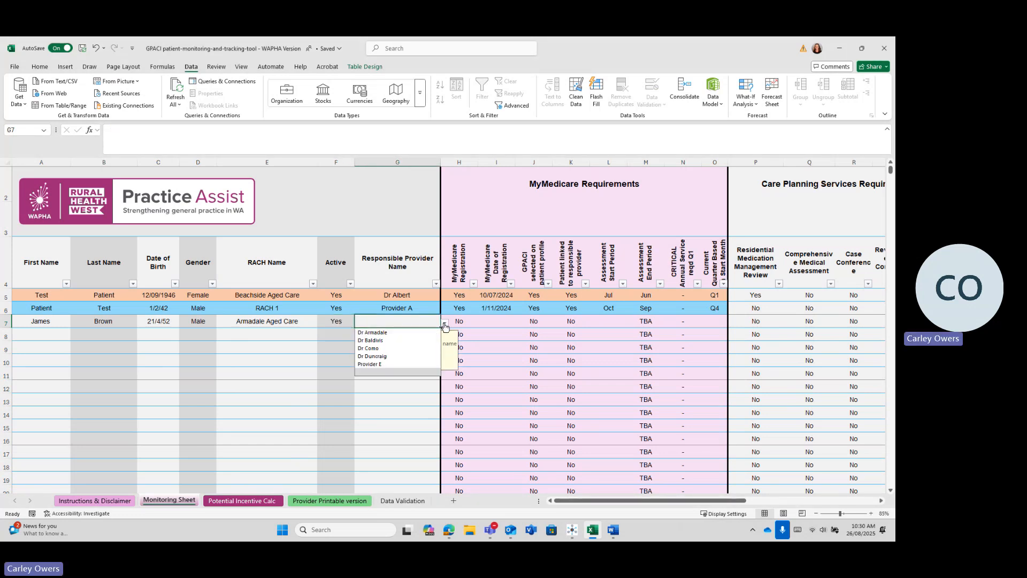
pyautogui.click(381, 349)
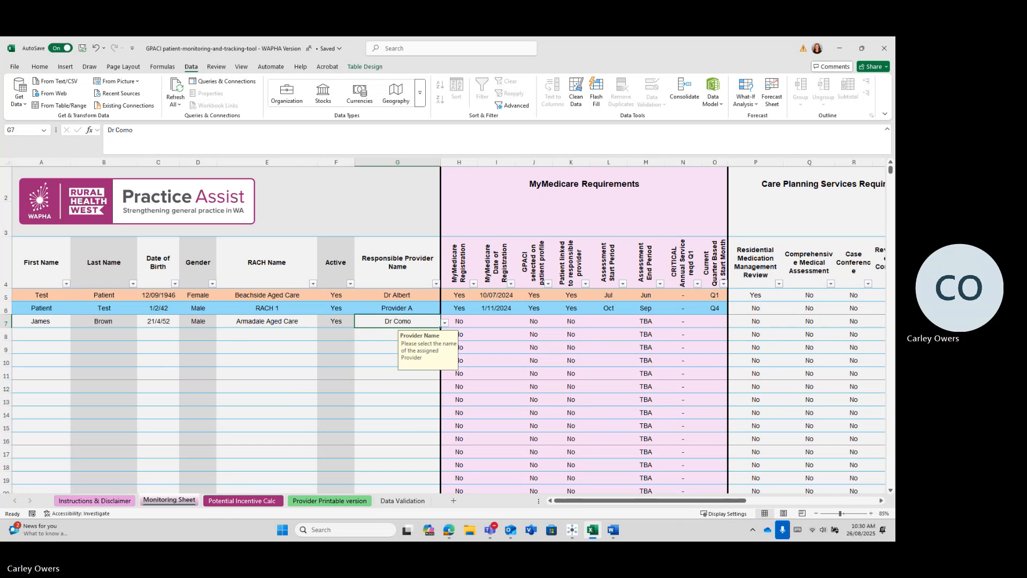
pyautogui.click(37, 334)
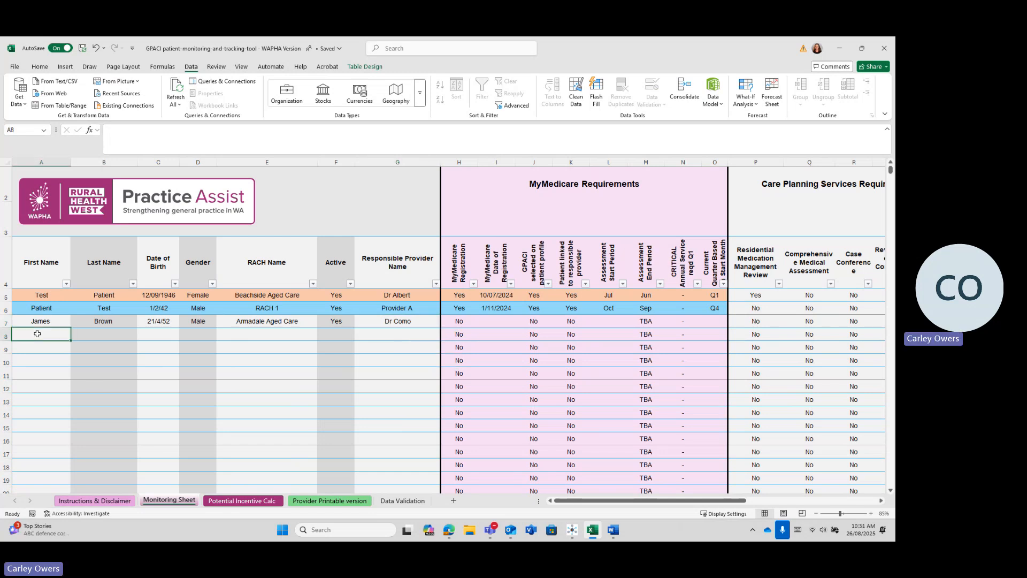
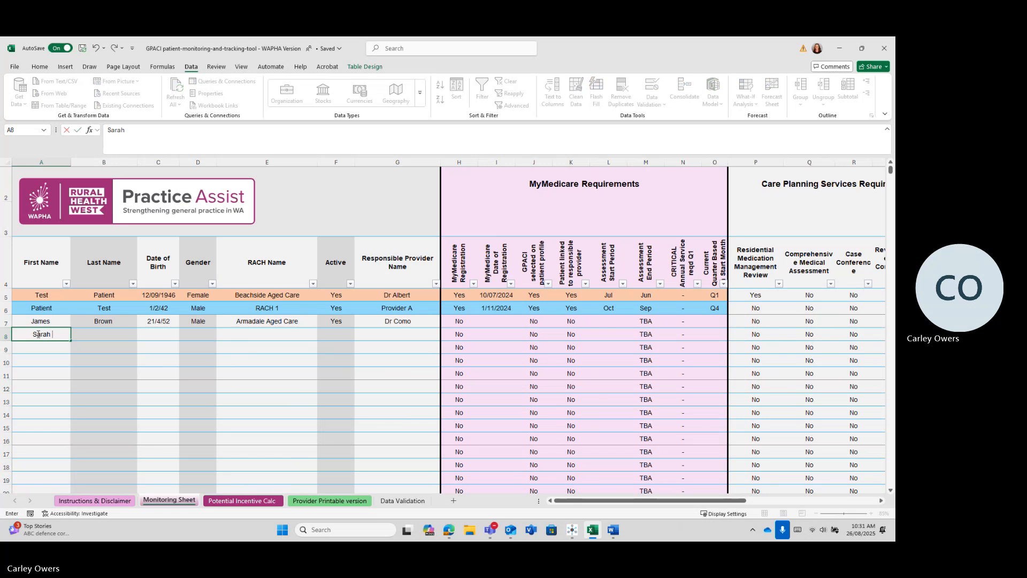
# Step: Enter the row 8 patient's first and last name, birth date 06/09/46 and gender Female
pyautogui.press('Tab')
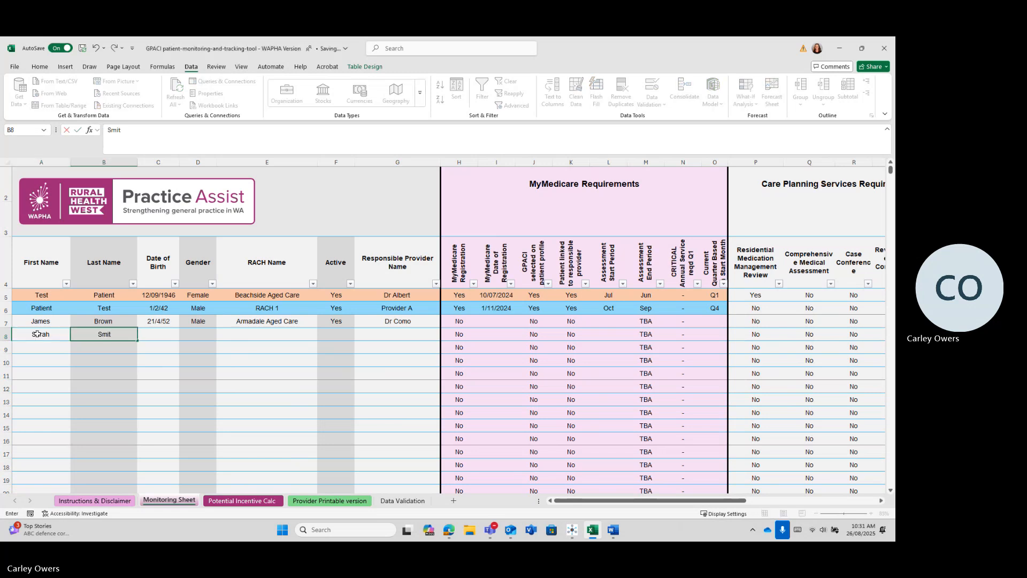
pyautogui.press('Tab')
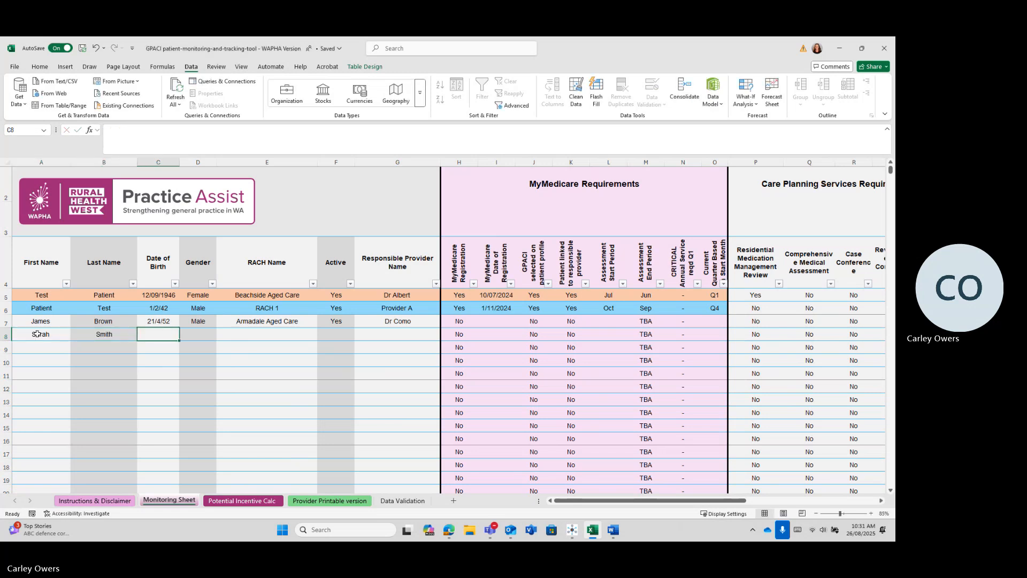
pyautogui.write('06/09/19')
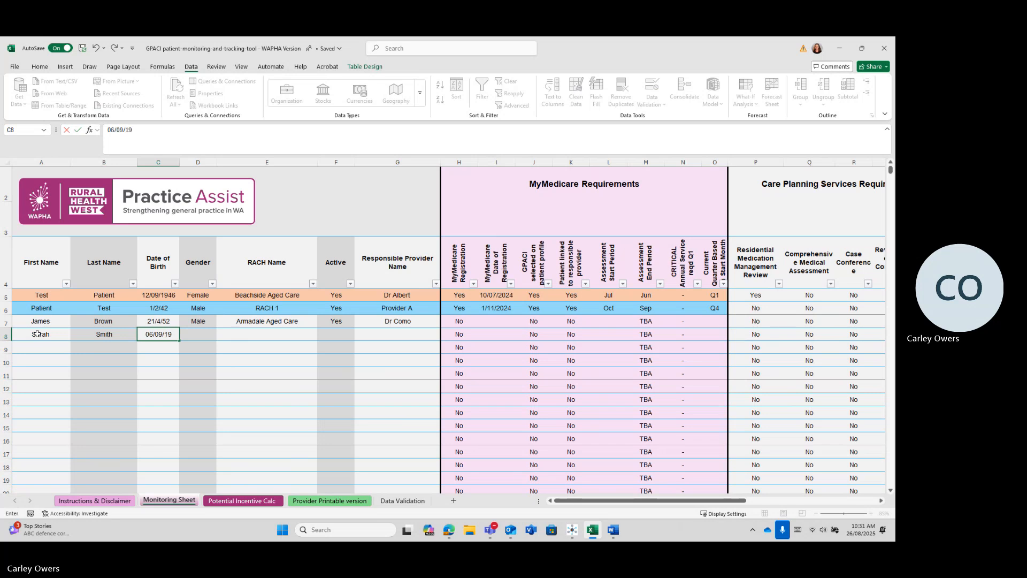
pyautogui.press('BackSpace')
pyautogui.press('BackSpace')
pyautogui.write('46')
pyautogui.press('Tab')
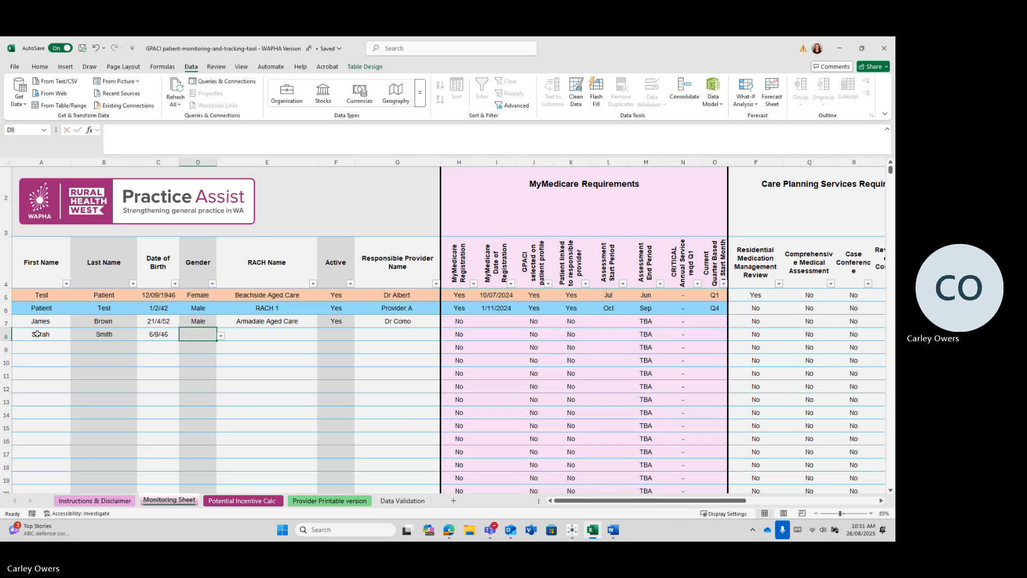
pyautogui.write('Female')
pyautogui.press('Tab')
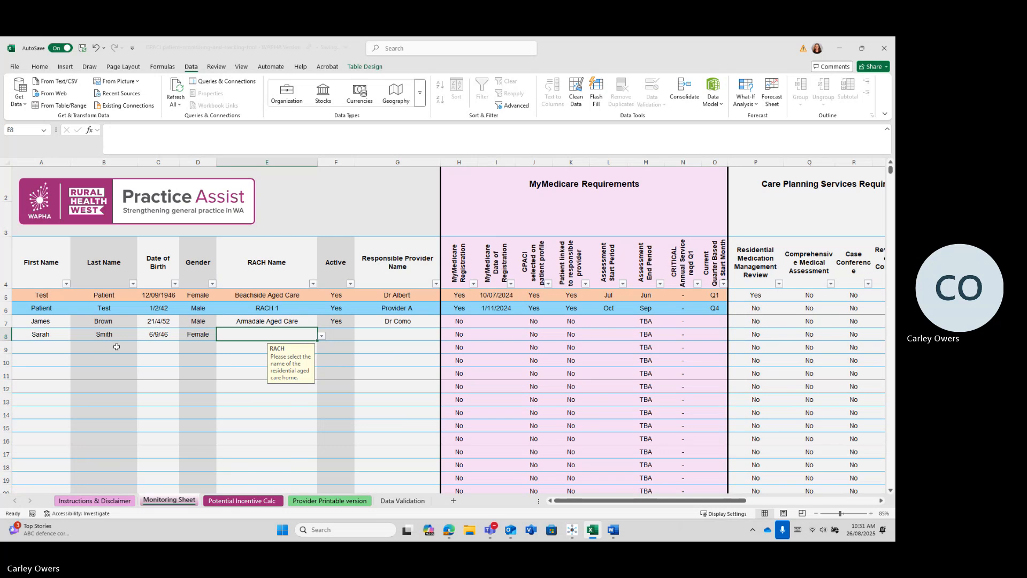
# Step: Set row 8's RACH to Como Cares, Active to Yes and provider to Dr Armadale
pyautogui.click(322, 336)
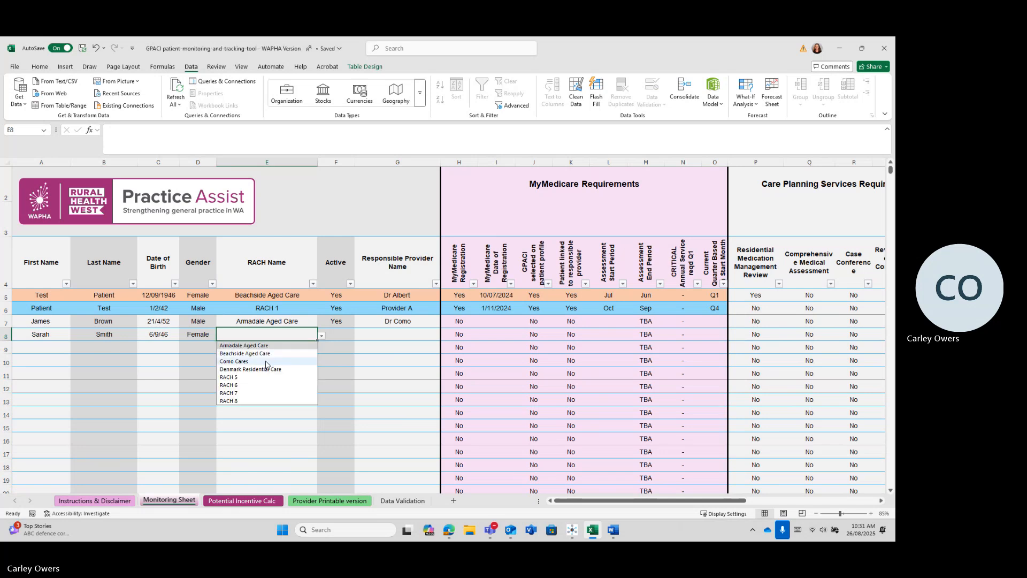
pyautogui.click(266, 362)
pyautogui.click(336, 335)
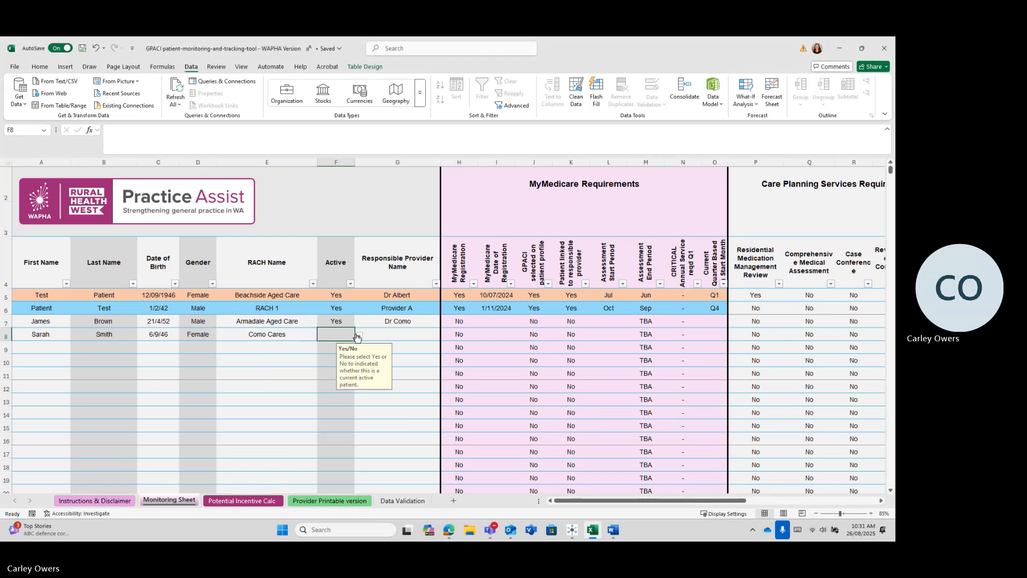
pyautogui.click(358, 337)
pyautogui.click(323, 345)
pyautogui.click(422, 339)
pyautogui.click(444, 335)
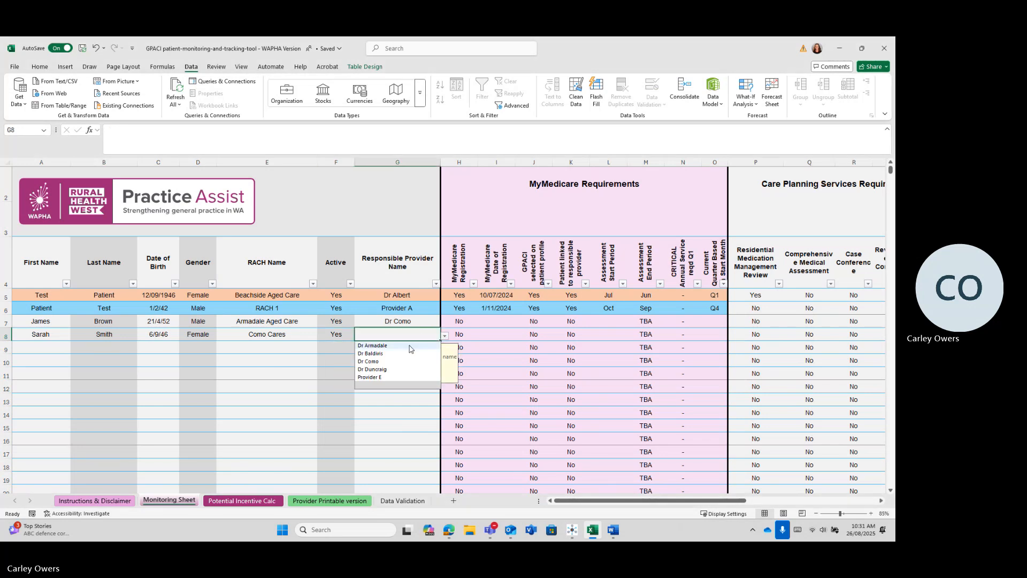
pyautogui.click(409, 347)
pyautogui.click(50, 346)
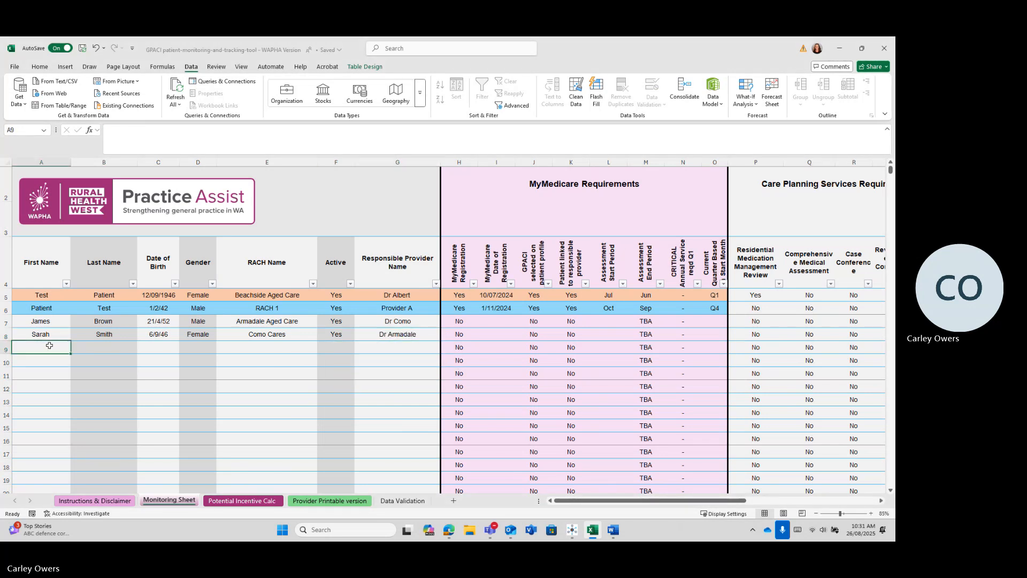
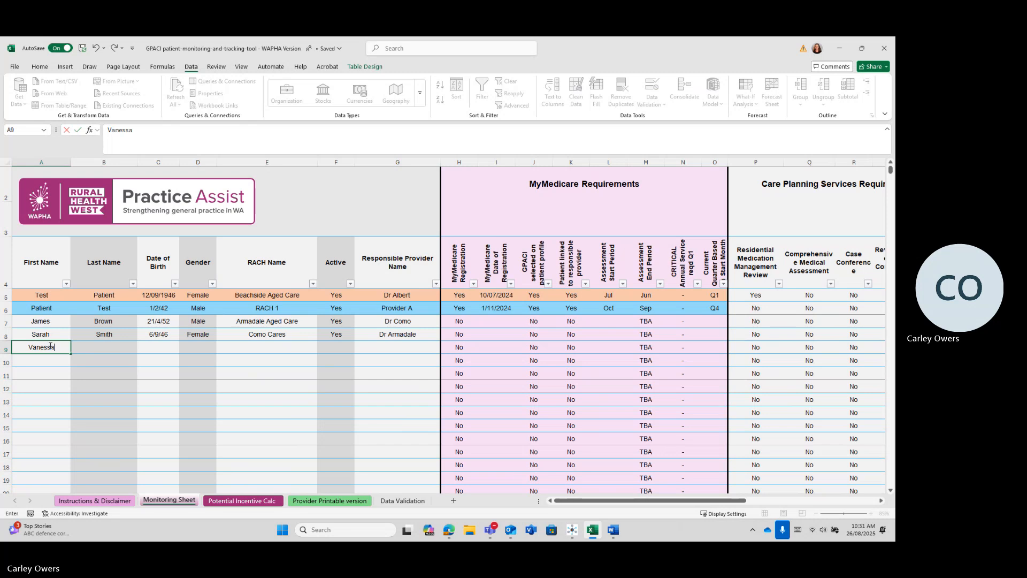
pyautogui.press('Tab')
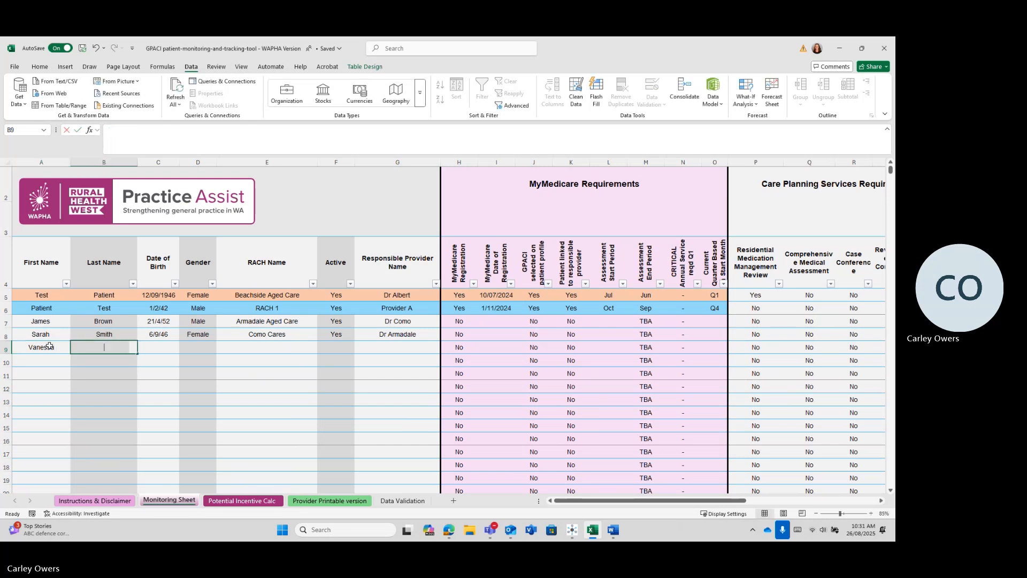
pyautogui.press('Tab')
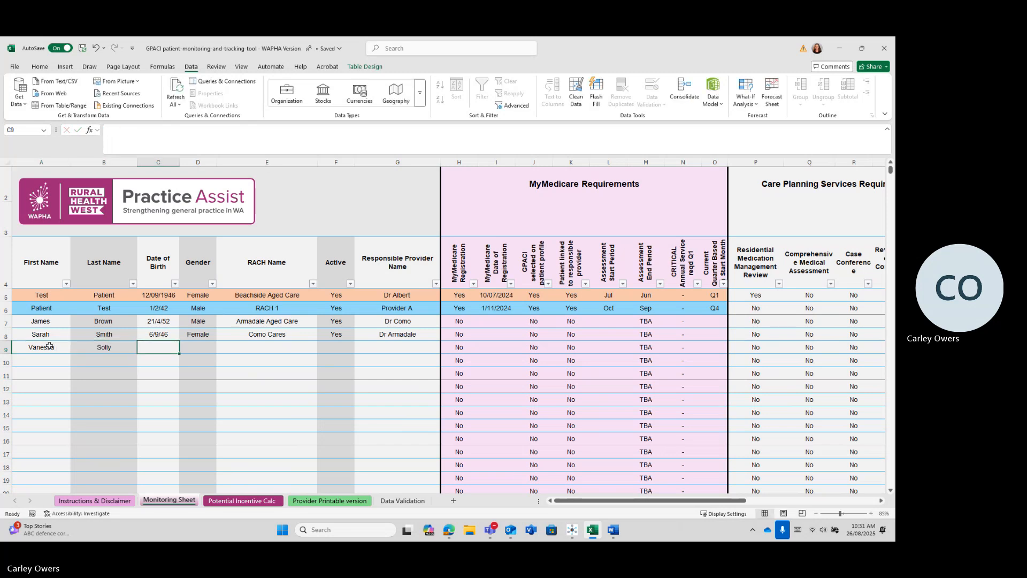
pyautogui.write('08')
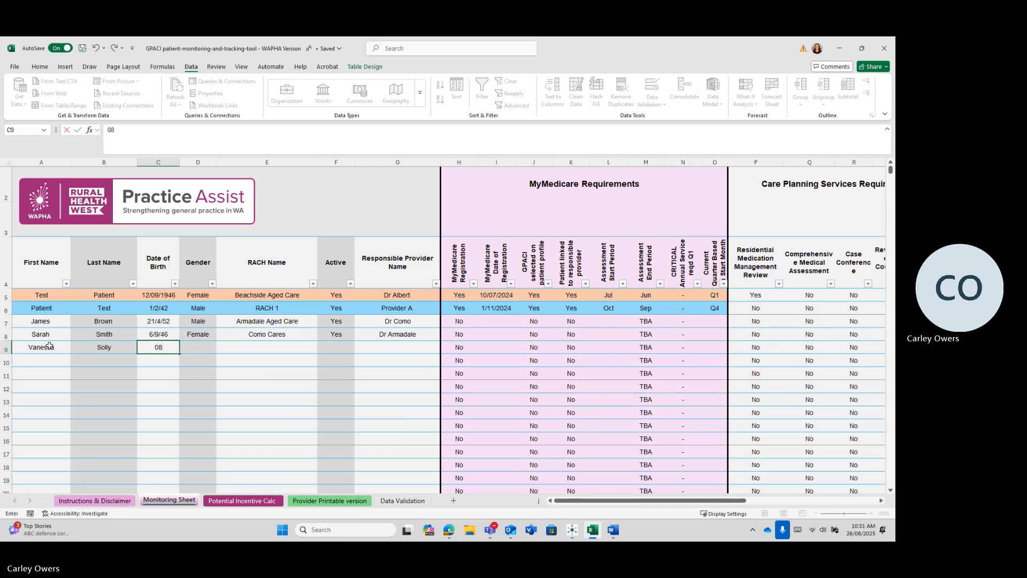
pyautogui.write('/07/19')
pyautogui.press('BackSpace')
pyautogui.press('BackSpace')
pyautogui.write('39')
pyautogui.press('Tab')
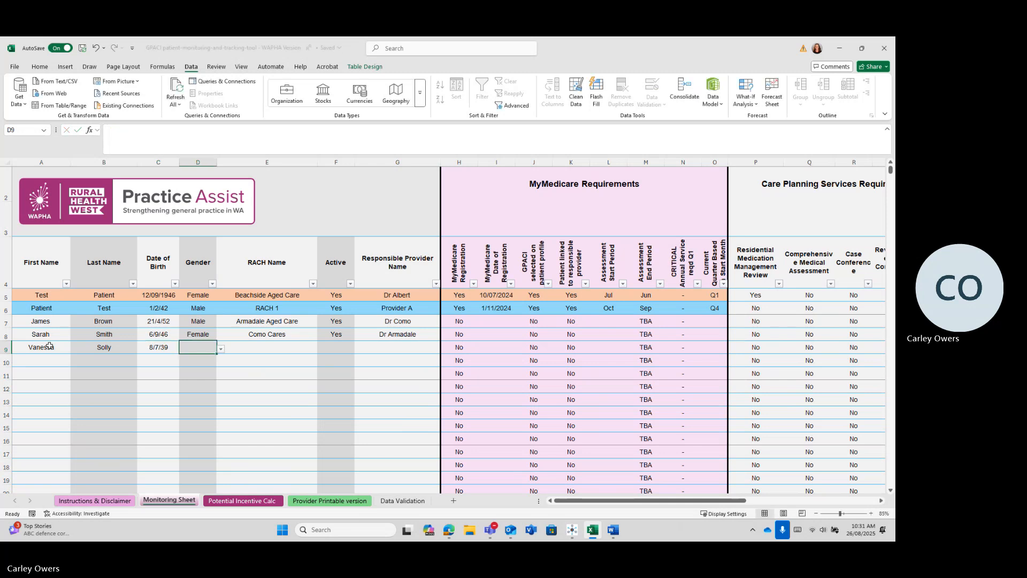
pyautogui.press('Tab')
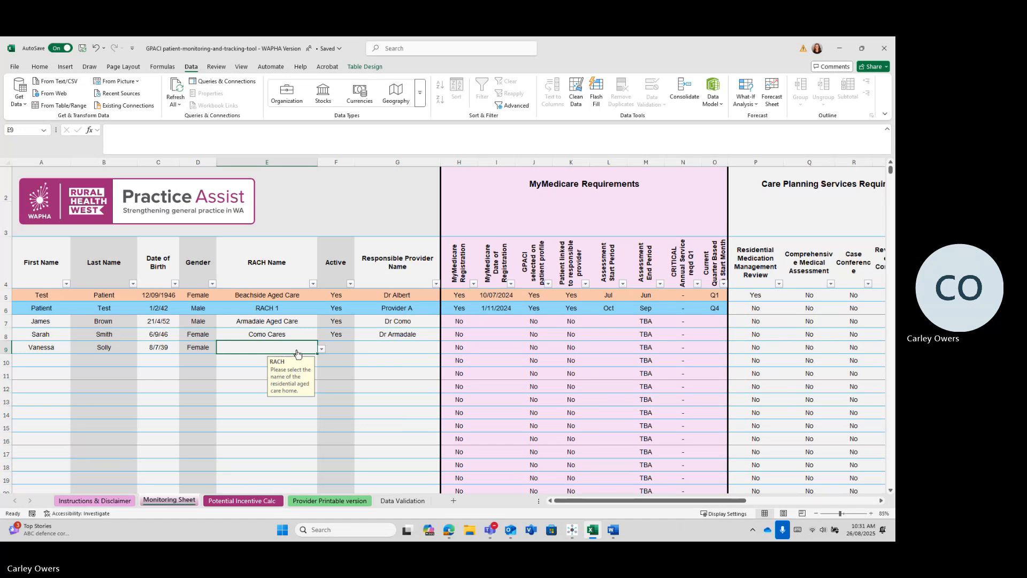
# Step: Set row 9's RACH to Denmark Residential Care, Active to Yes and provider to Dr Duncraig
pyautogui.click(322, 350)
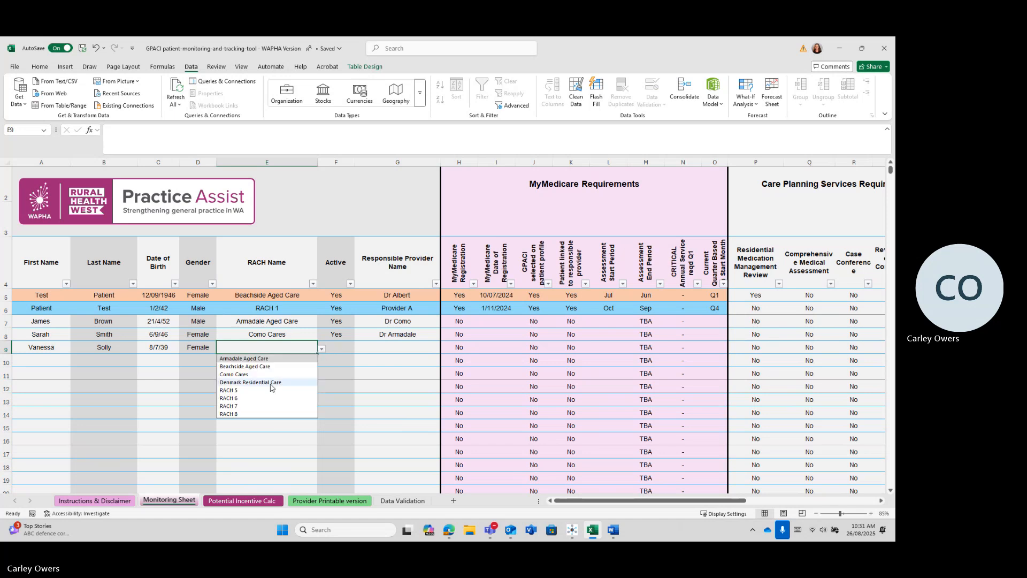
pyautogui.click(267, 382)
pyautogui.click(351, 346)
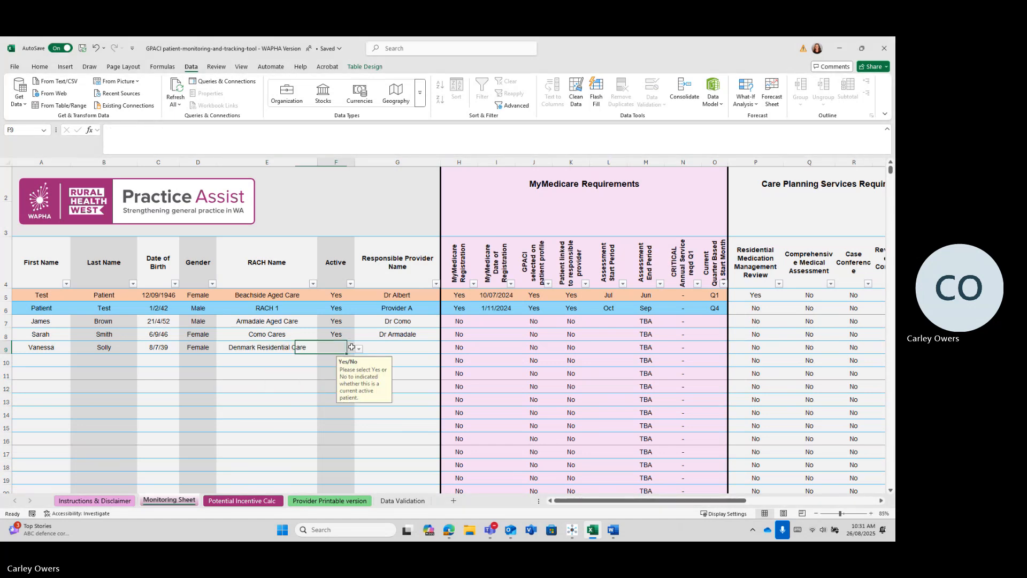
pyautogui.click(359, 349)
pyautogui.click(338, 363)
pyautogui.click(384, 349)
pyautogui.click(444, 350)
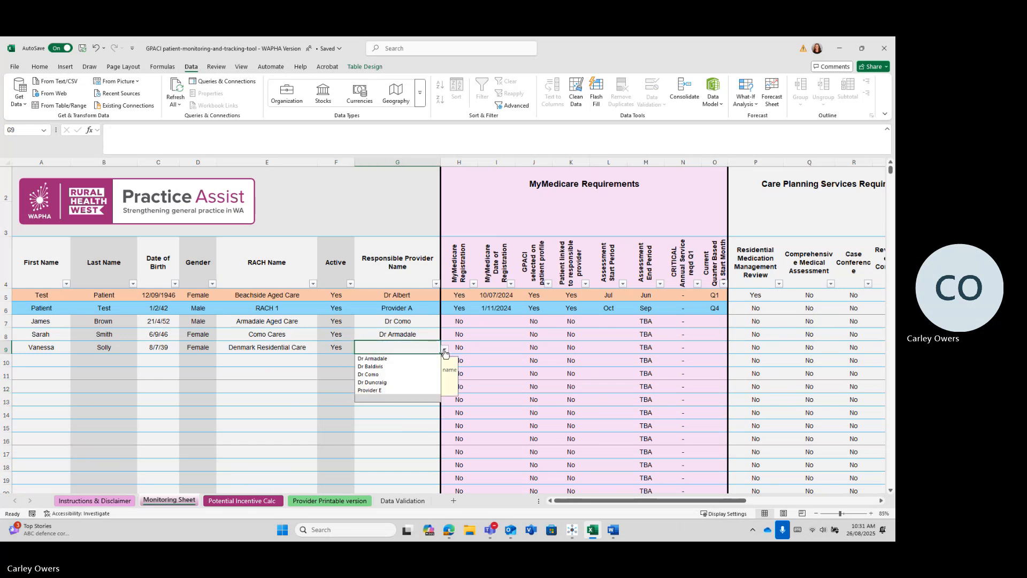
pyautogui.click(395, 382)
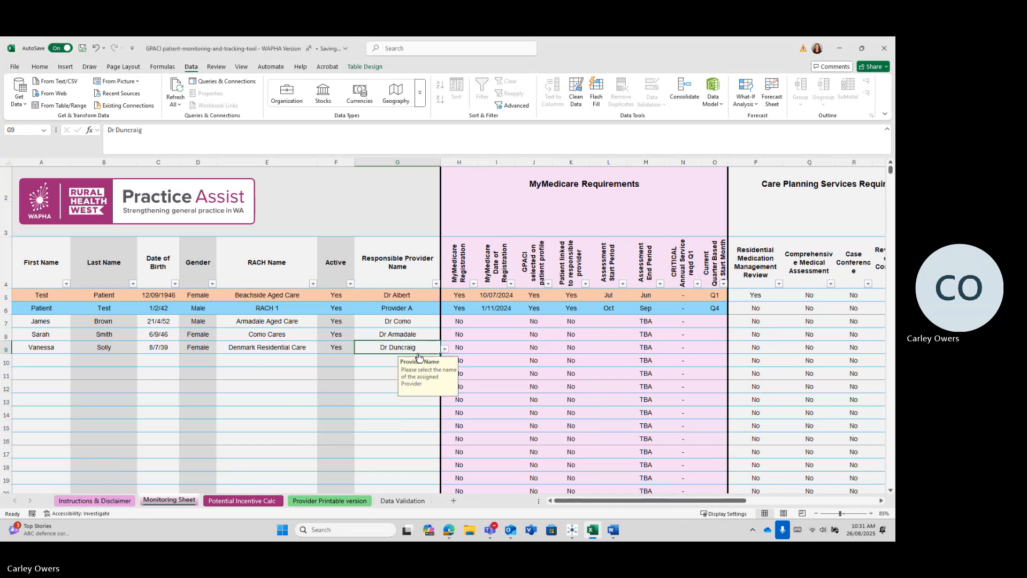
# Step: Change row 5's provider to Dr Armadale and row 6's RACH to Como Cares
pyautogui.click(415, 295)
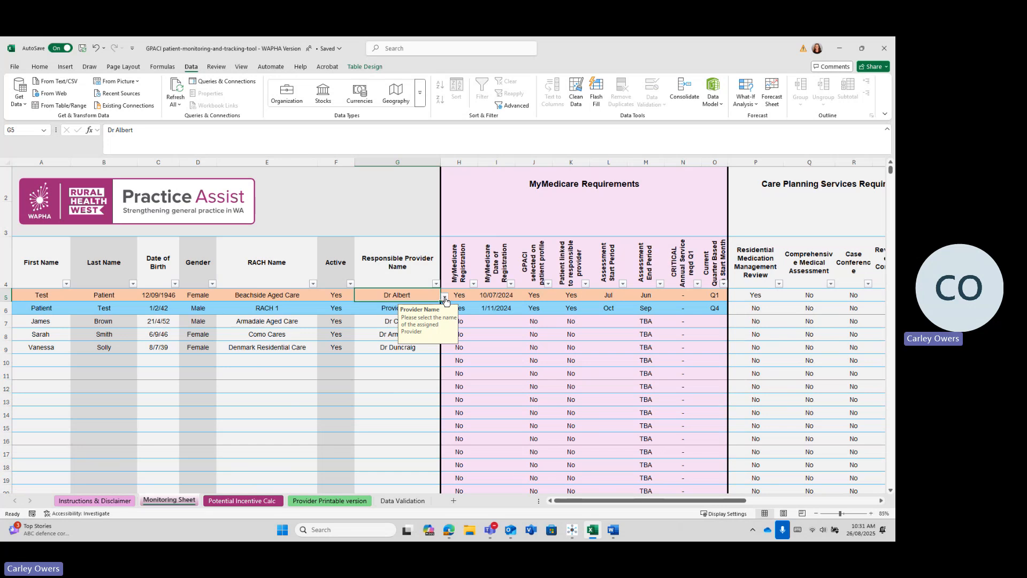
pyautogui.click(445, 296)
pyautogui.click(418, 307)
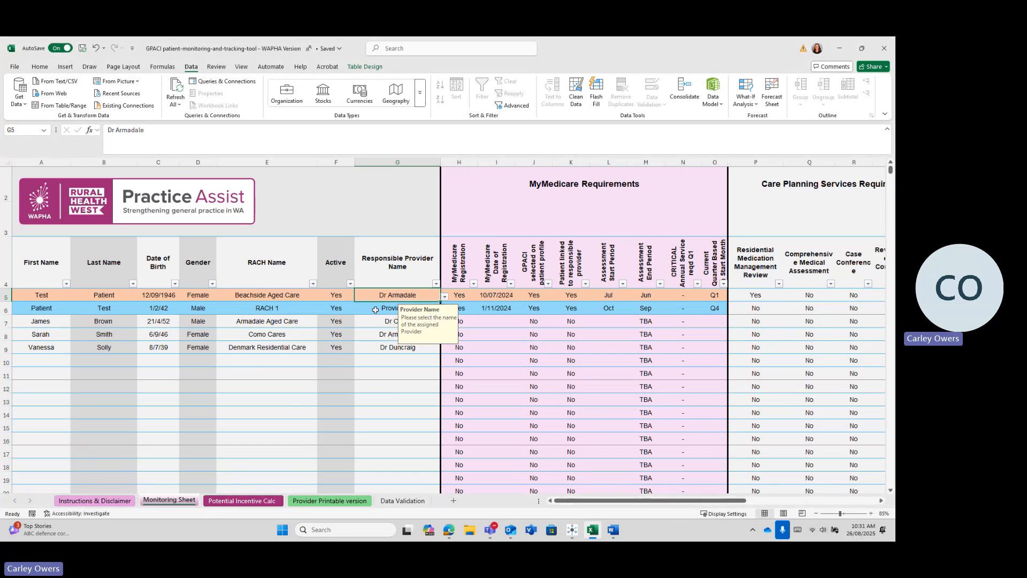
pyautogui.click(278, 310)
pyautogui.click(322, 309)
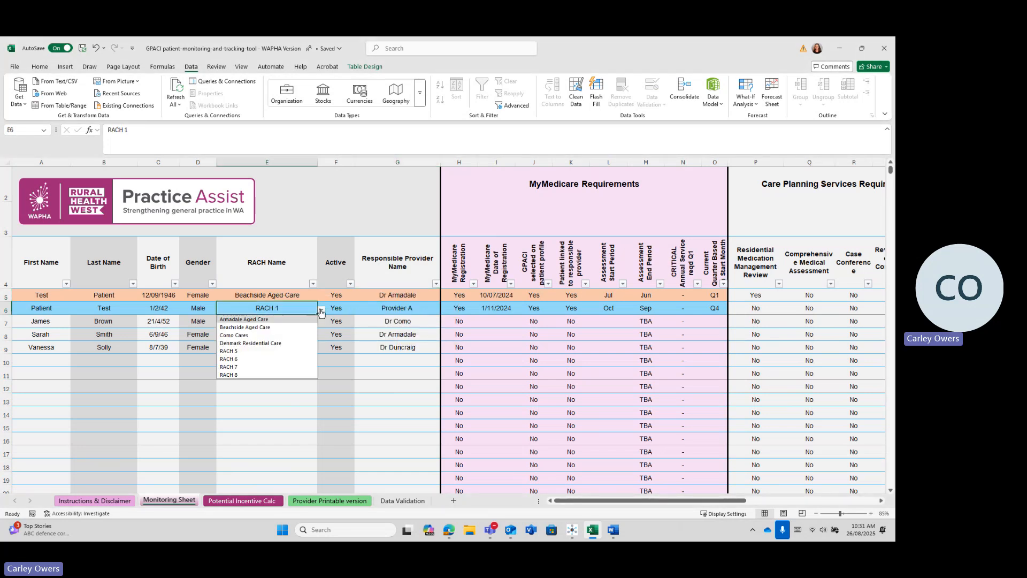
pyautogui.click(266, 335)
# Step: Keep Beachside Aged Care as row 5's RACH and set row 6's provider to Dr Baldivis
pyautogui.click(283, 295)
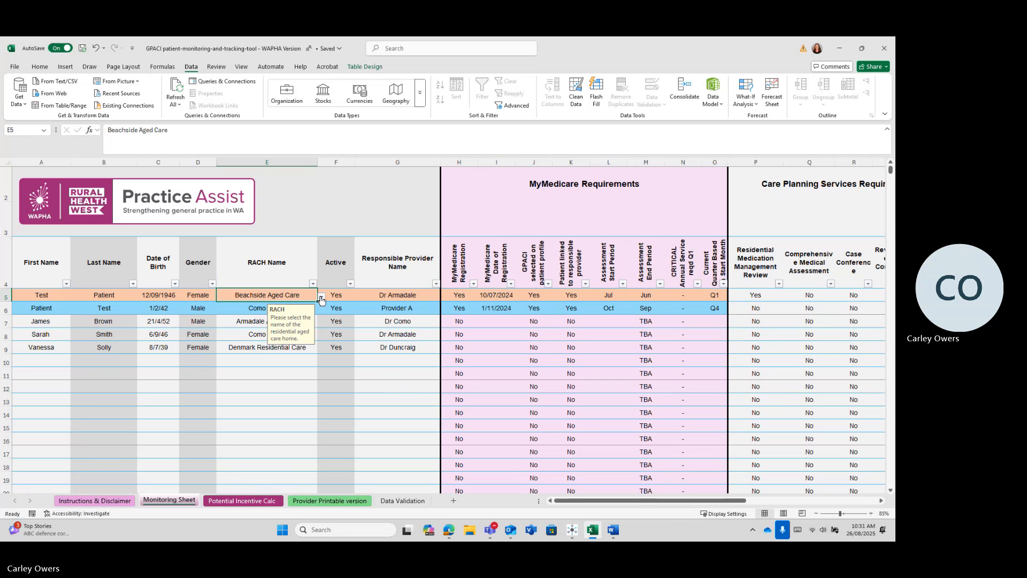
pyautogui.click(321, 300)
pyautogui.click(285, 314)
pyautogui.click(425, 312)
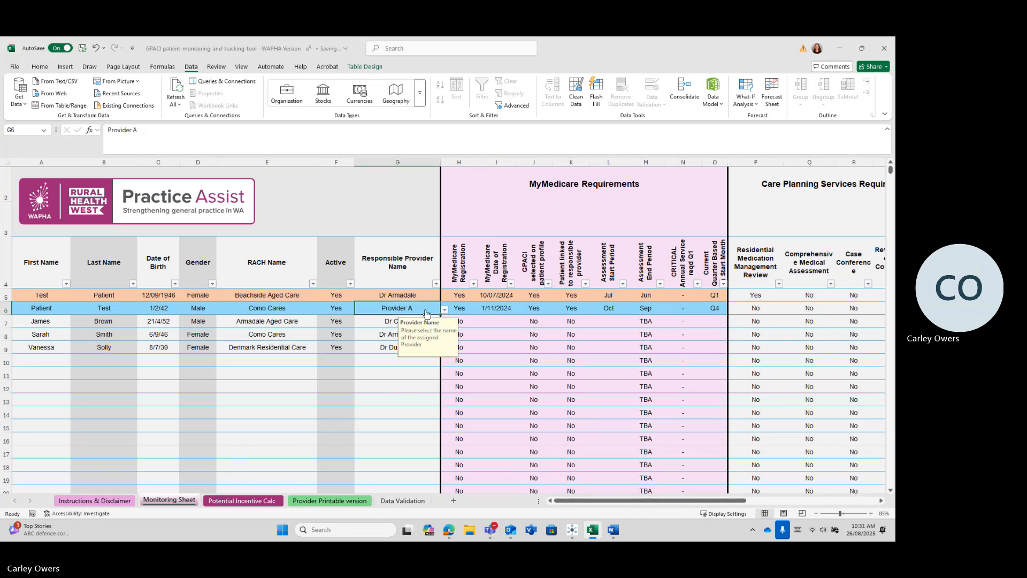
pyautogui.click(432, 312)
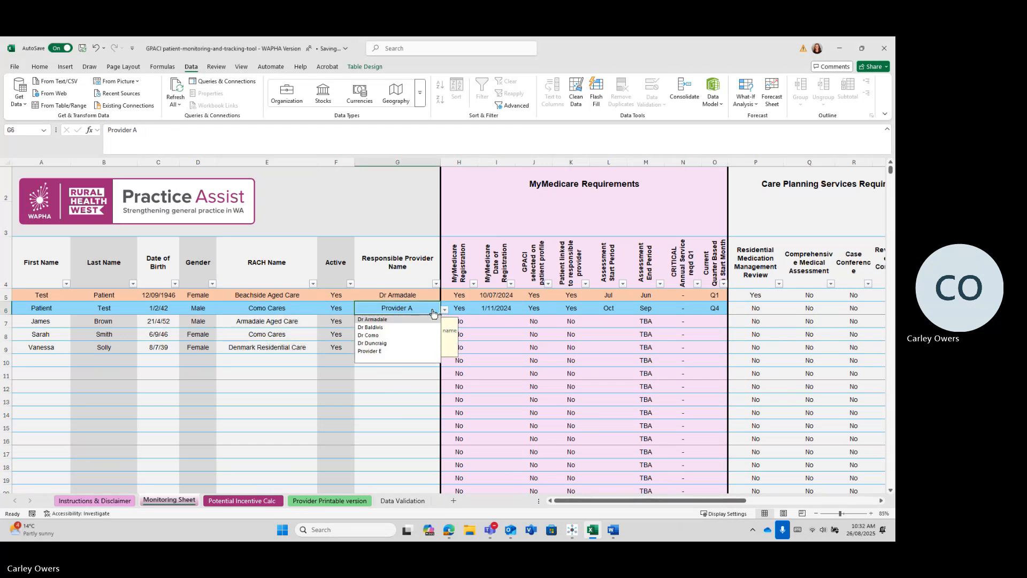
pyautogui.click(376, 328)
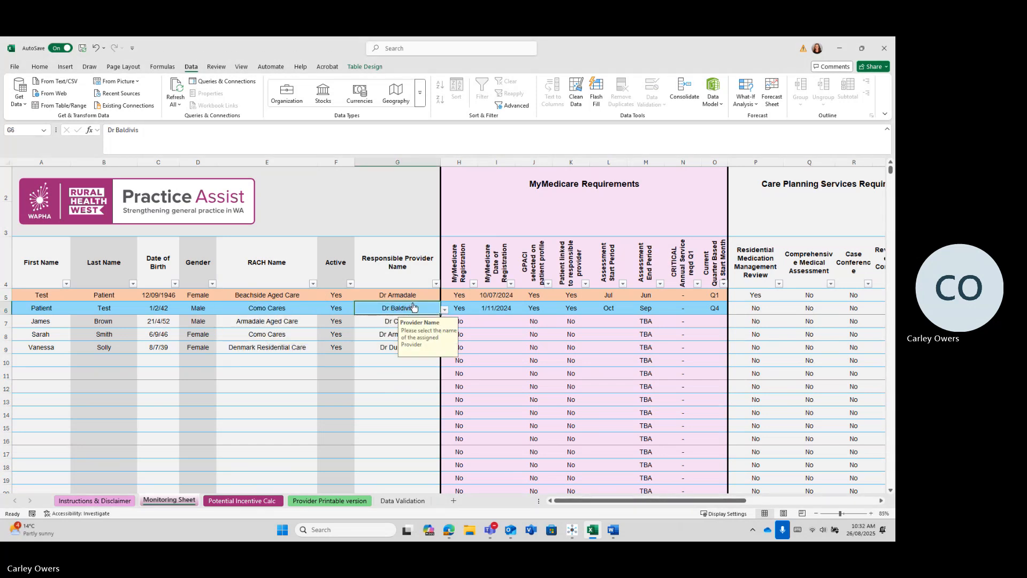
pyautogui.click(374, 352)
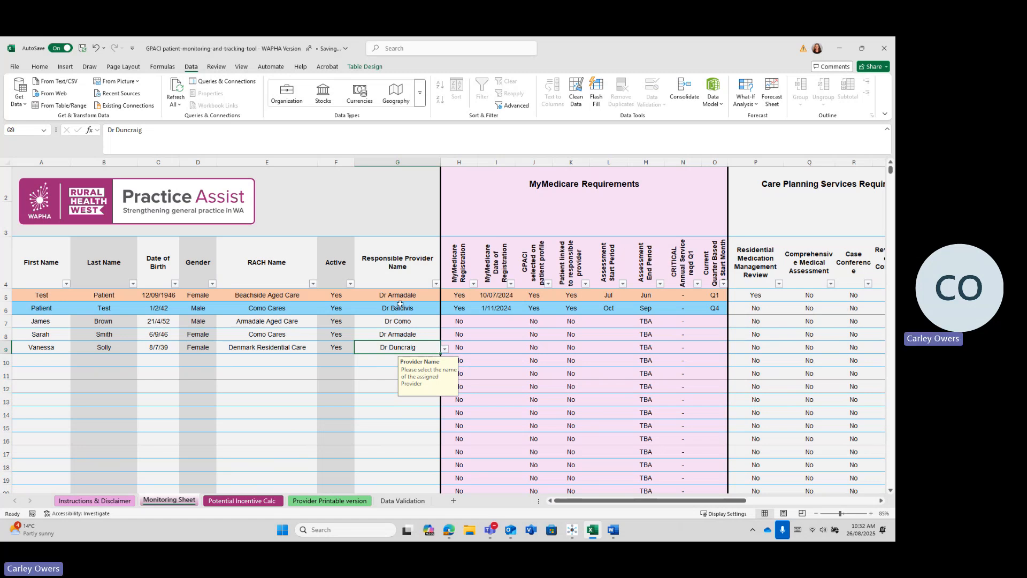
# Step: Mark row 7 as MyMedicare-registered Yes with registration date 16/01/2025
pyautogui.click(474, 325)
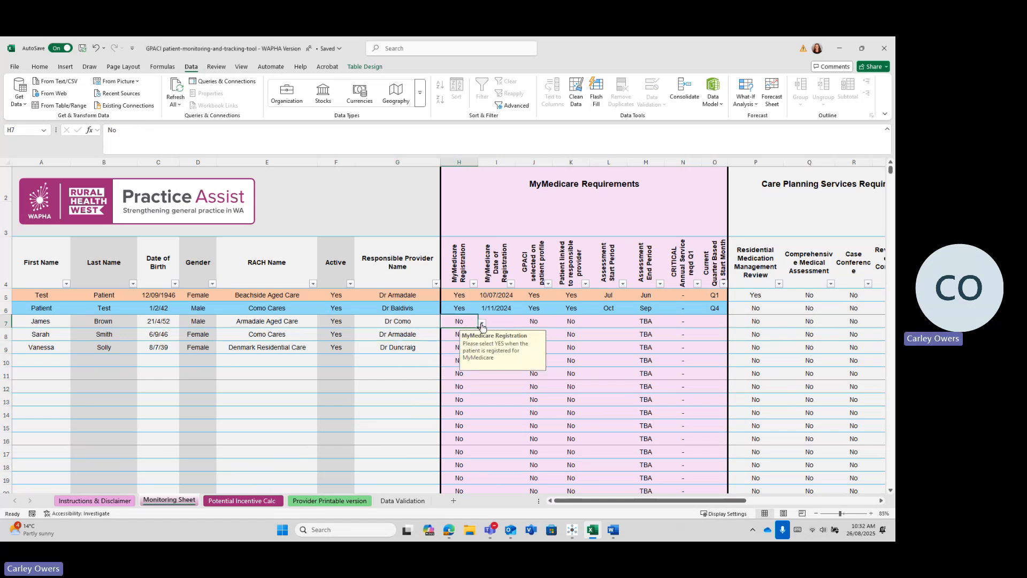
pyautogui.click(482, 325)
pyautogui.click(474, 333)
pyautogui.click(497, 322)
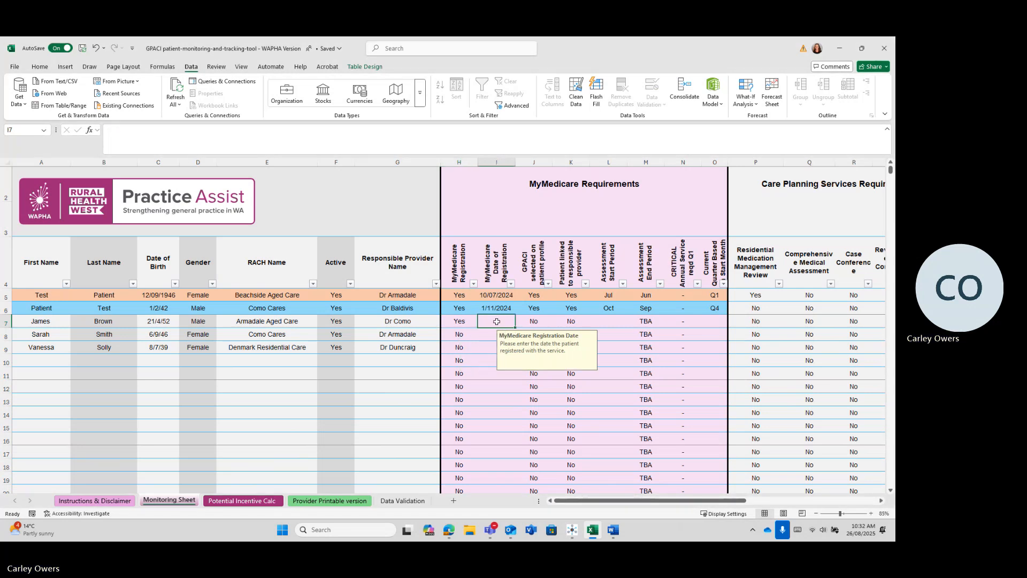
pyautogui.write('16/01')
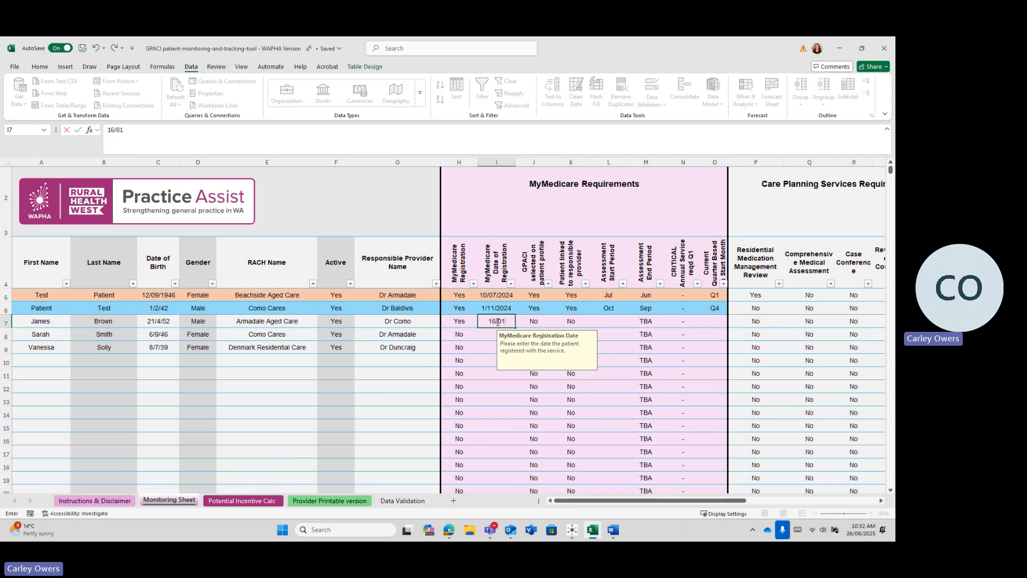
pyautogui.write('/2025')
pyautogui.hotkey('ctrl', 'Return')
# Step: Set row 7's profile and provider links to Yes and assessment start to 1-Jan
pyautogui.press('Right')
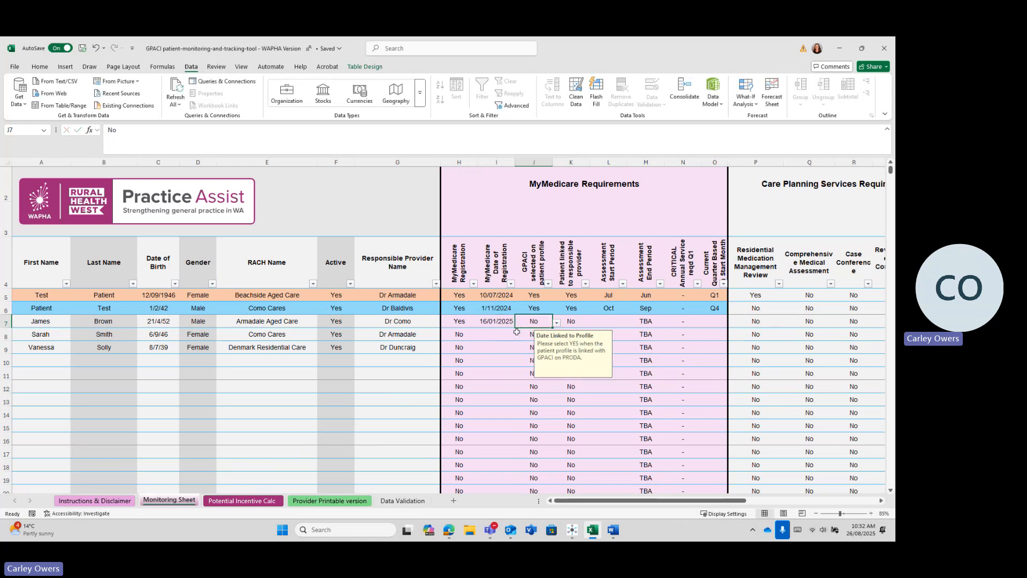
pyautogui.click(558, 326)
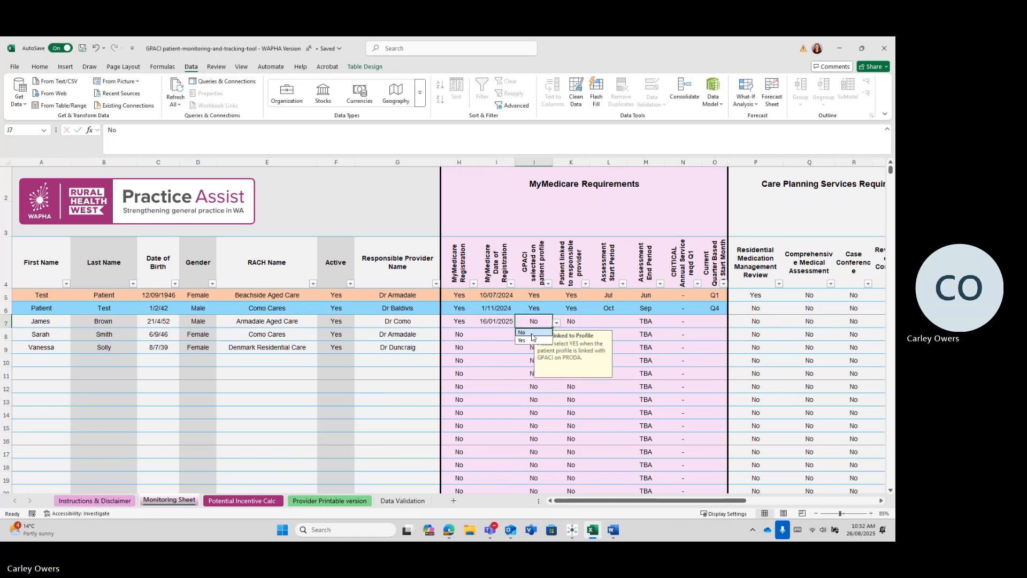
pyautogui.click(522, 340)
pyautogui.click(571, 324)
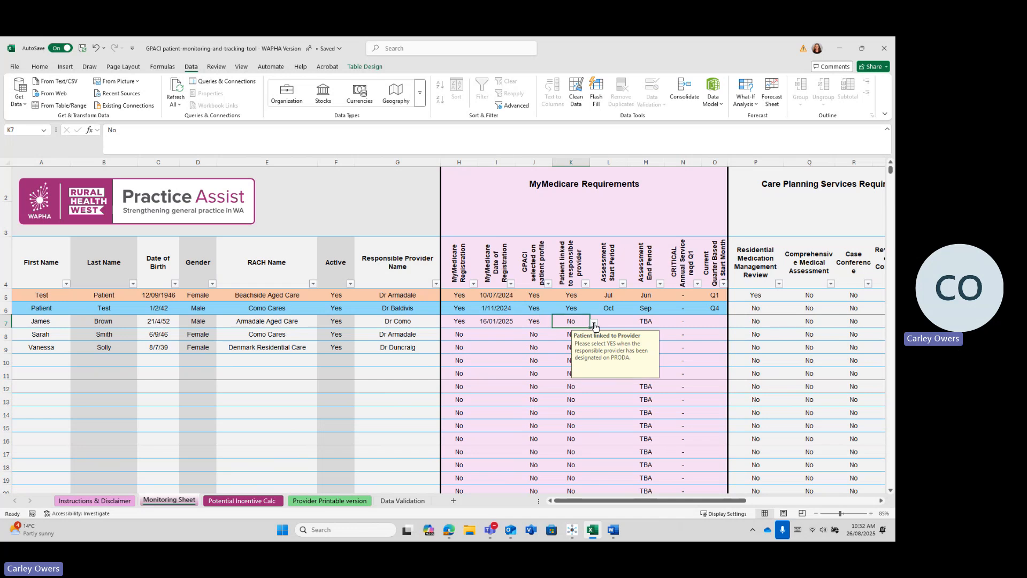
pyautogui.click(593, 327)
pyautogui.click(575, 338)
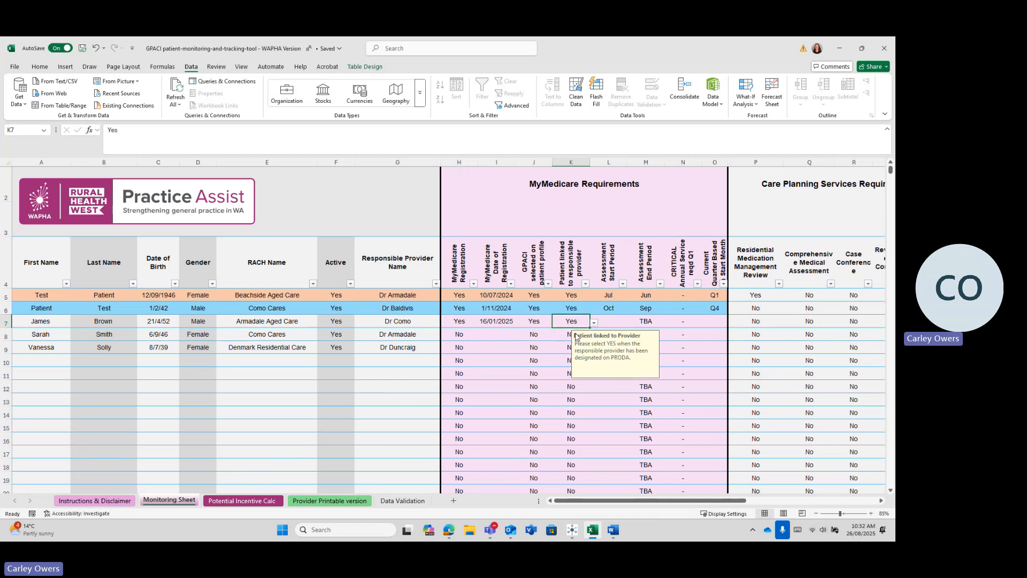
pyautogui.click(616, 323)
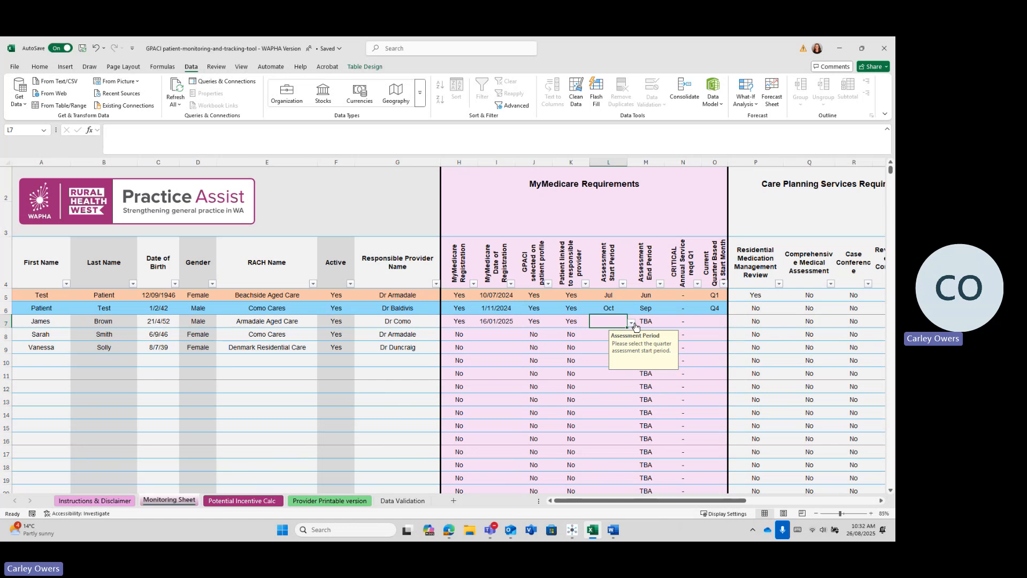
pyautogui.click(631, 326)
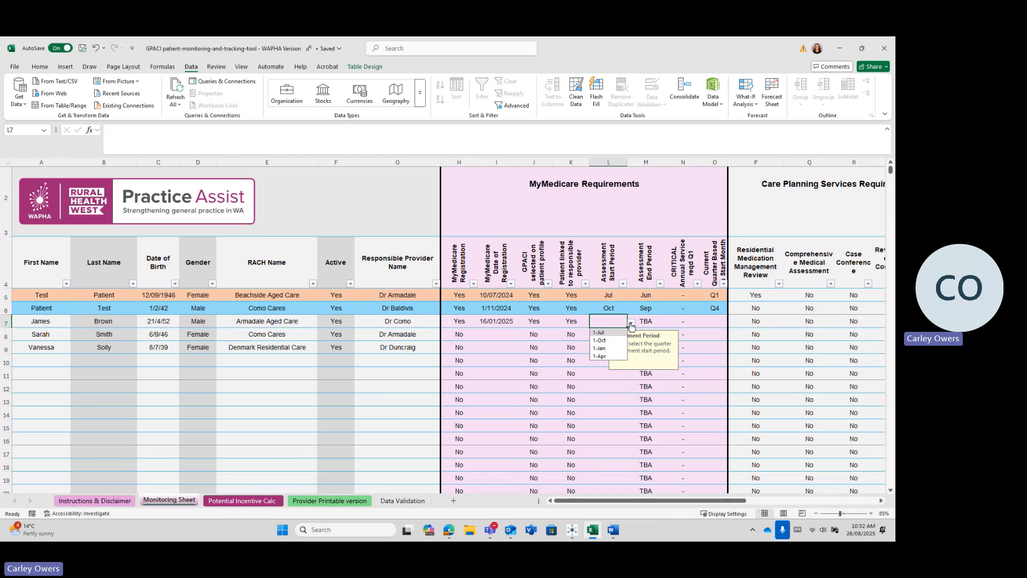
pyautogui.click(601, 348)
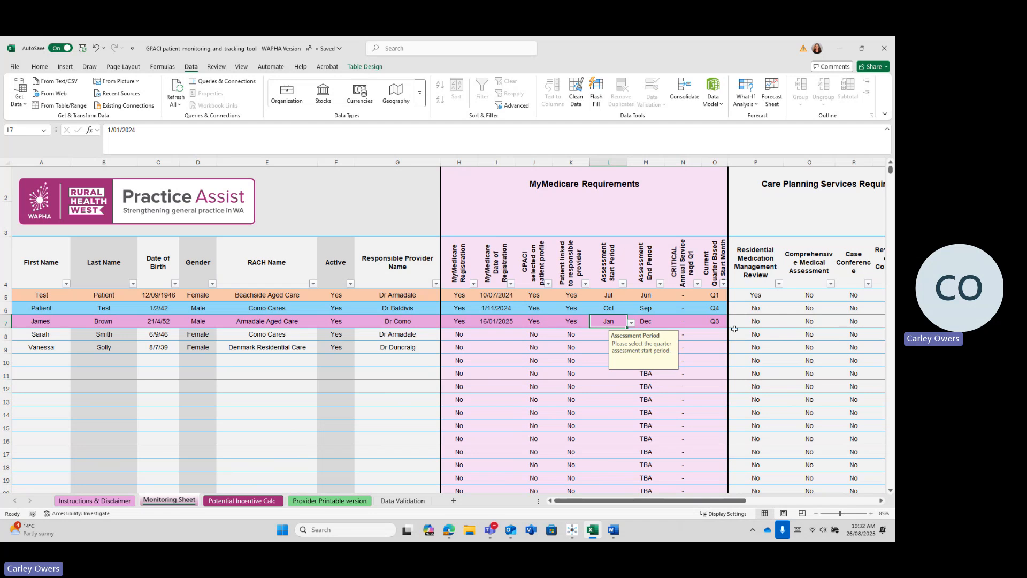
pyautogui.click(496, 336)
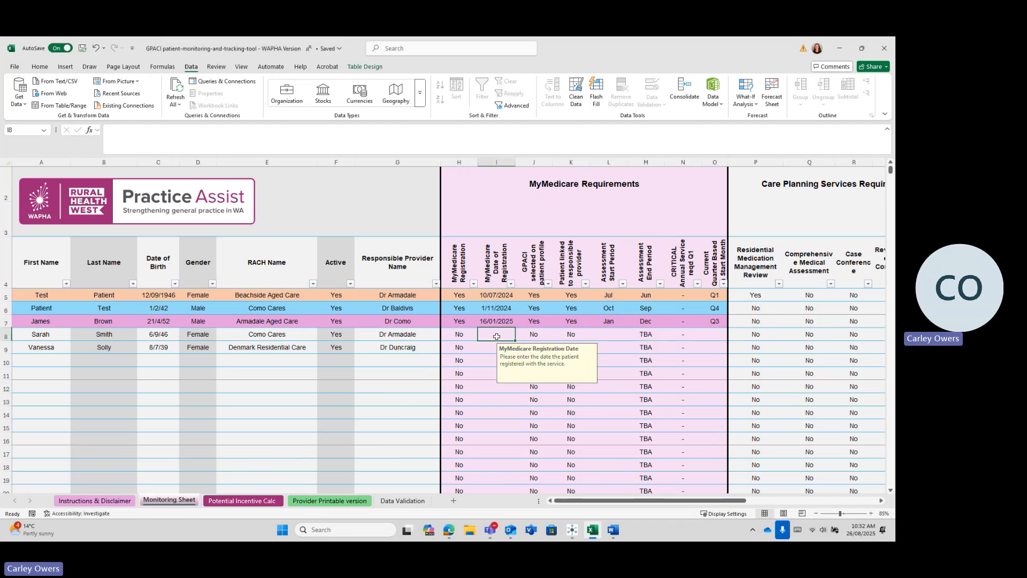
# Step: Enter row 8's registration date 12/05/2025 and mark MyMedicare registration Yes
pyautogui.write('120')
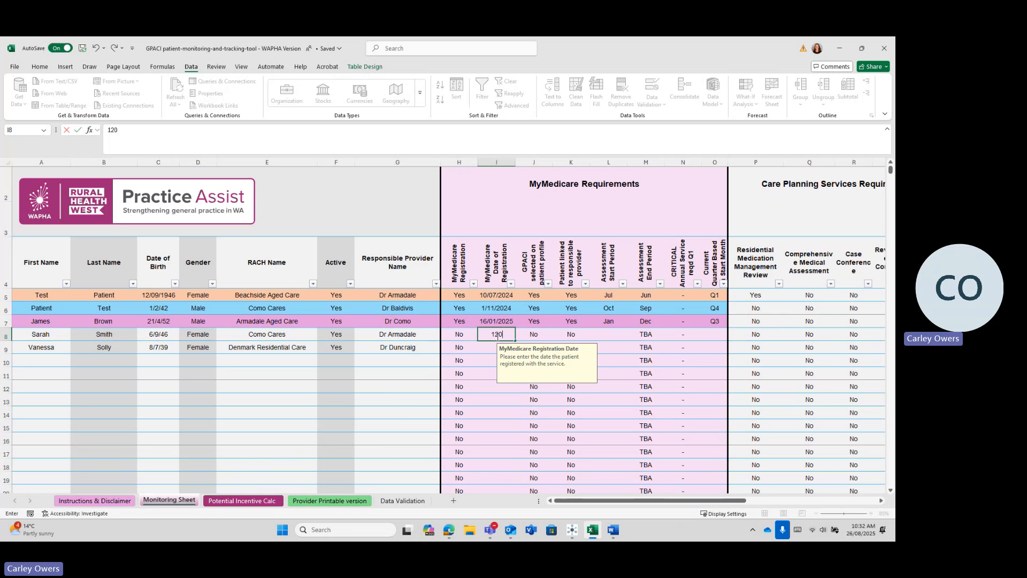
pyautogui.write('/05/2025')
pyautogui.click(469, 337)
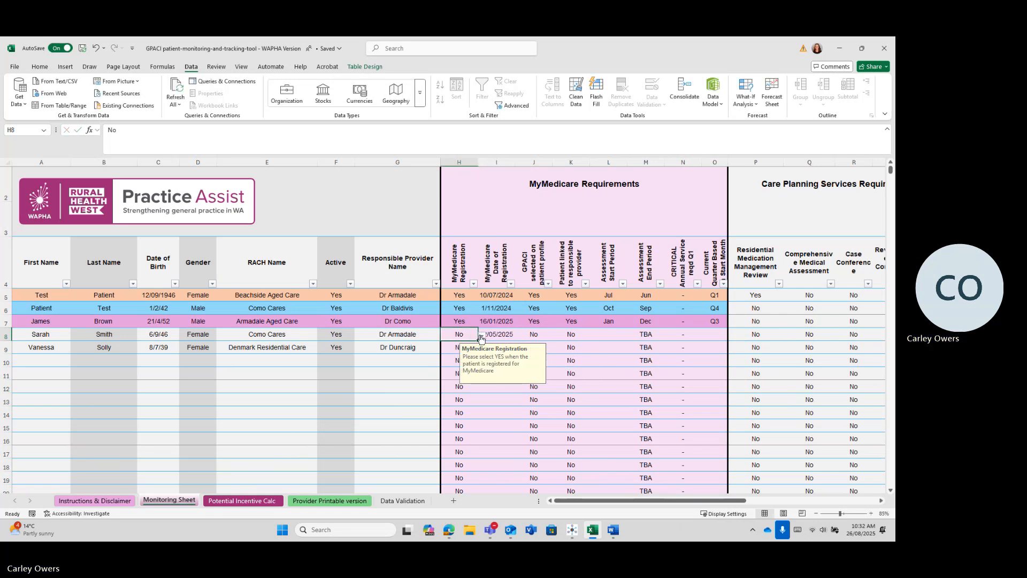
pyautogui.click(482, 335)
pyautogui.click(447, 345)
# Step: Set row 8's profile and provider links to Yes and assessment start to 1-Apr
pyautogui.click(535, 335)
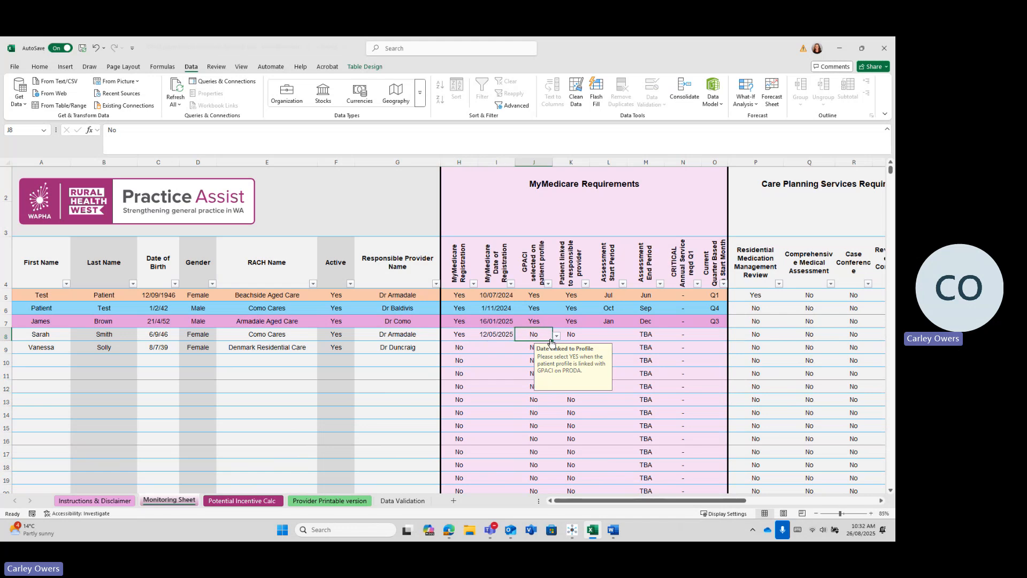
pyautogui.click(557, 336)
pyautogui.click(535, 346)
pyautogui.click(576, 333)
pyautogui.click(594, 336)
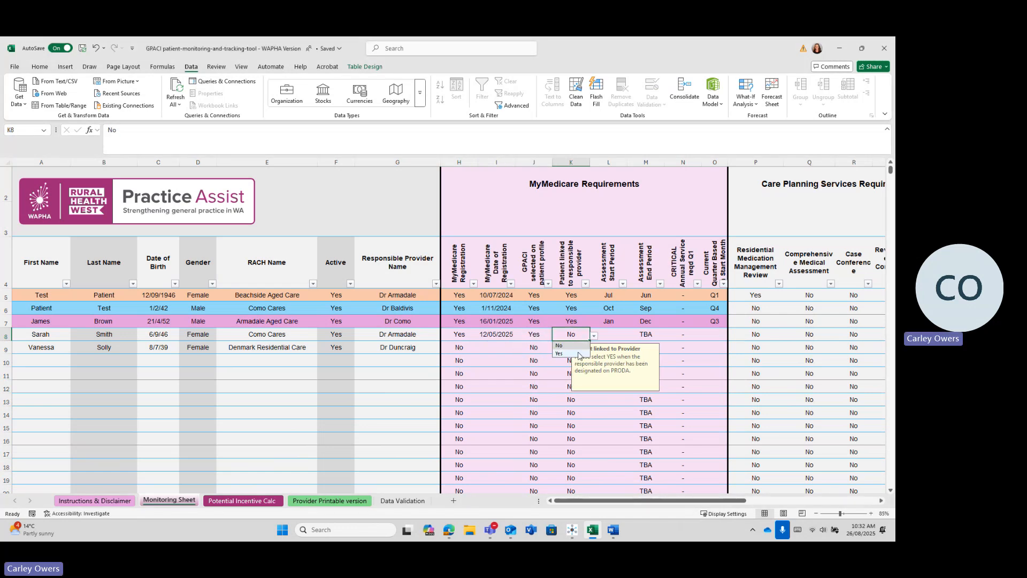
pyautogui.click(576, 354)
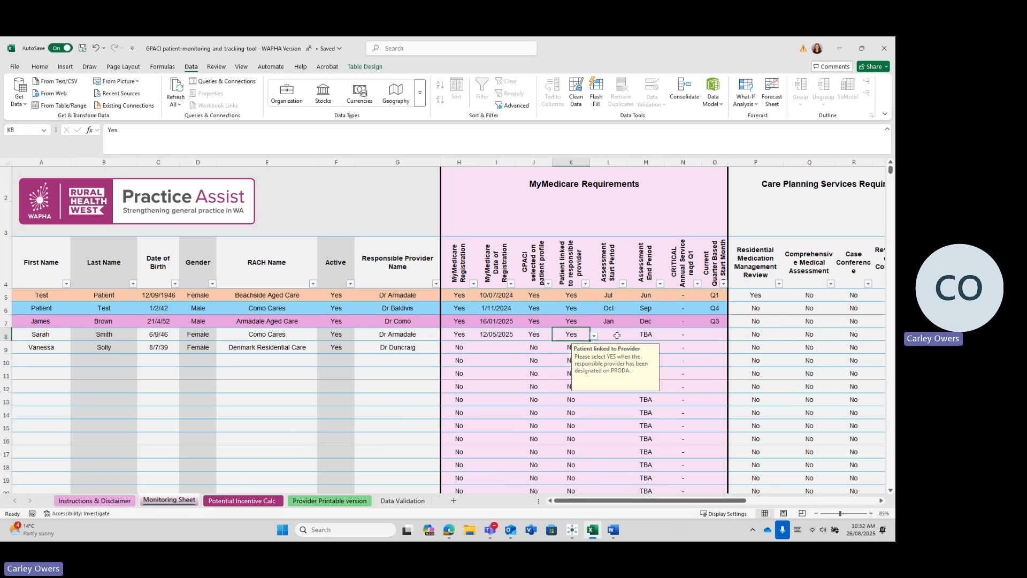
pyautogui.click(610, 337)
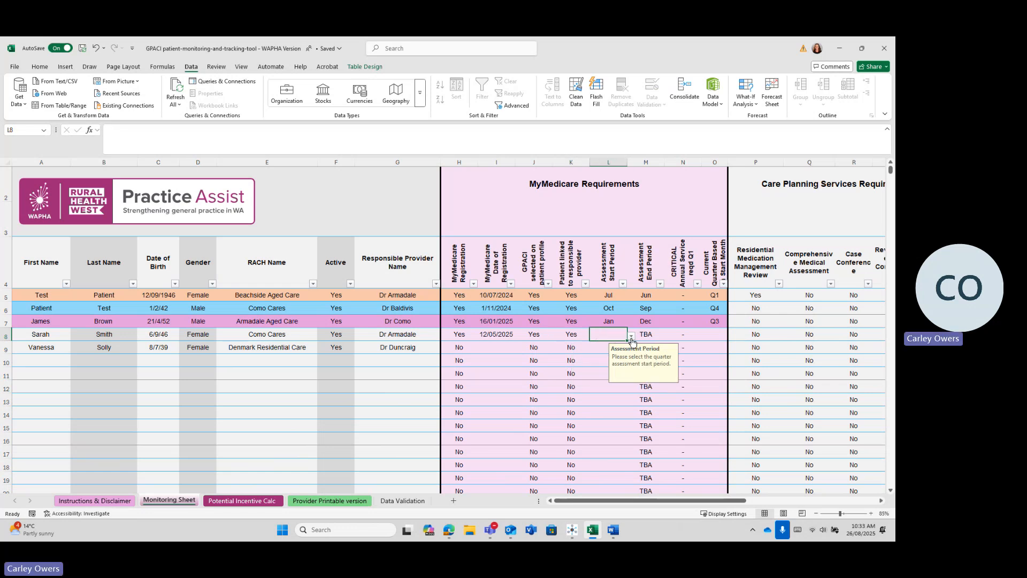
pyautogui.click(631, 337)
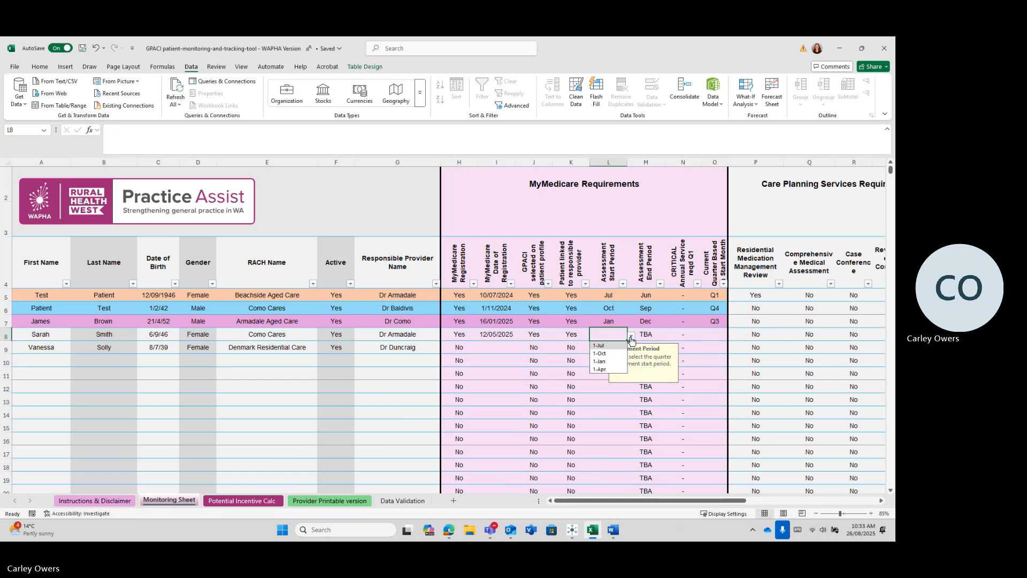
pyautogui.click(600, 369)
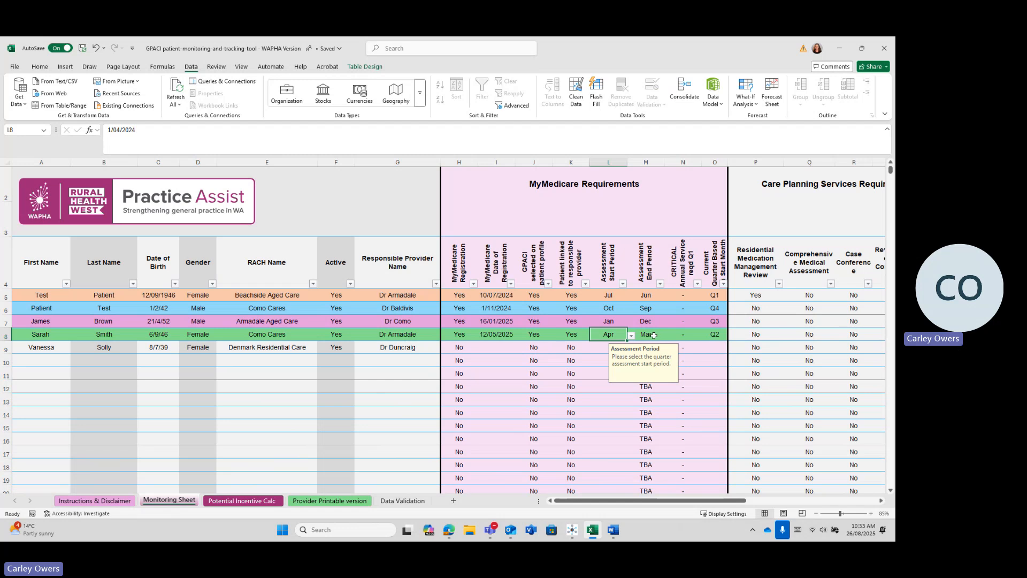
pyautogui.click(506, 349)
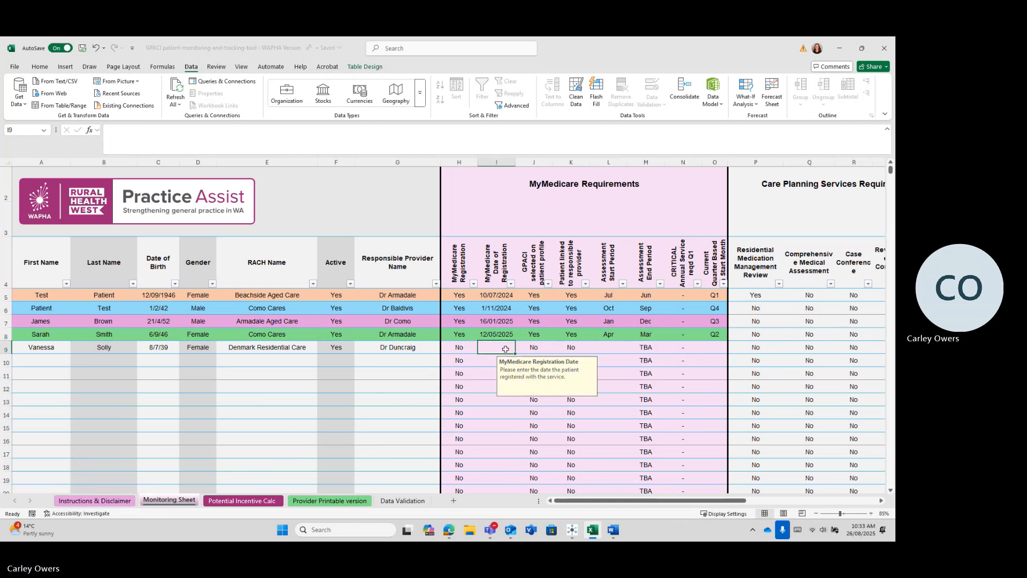
# Step: Enter row 9's registration date 01/08/2025 and mark MyMedicare registration Yes
pyautogui.write('01/08/')
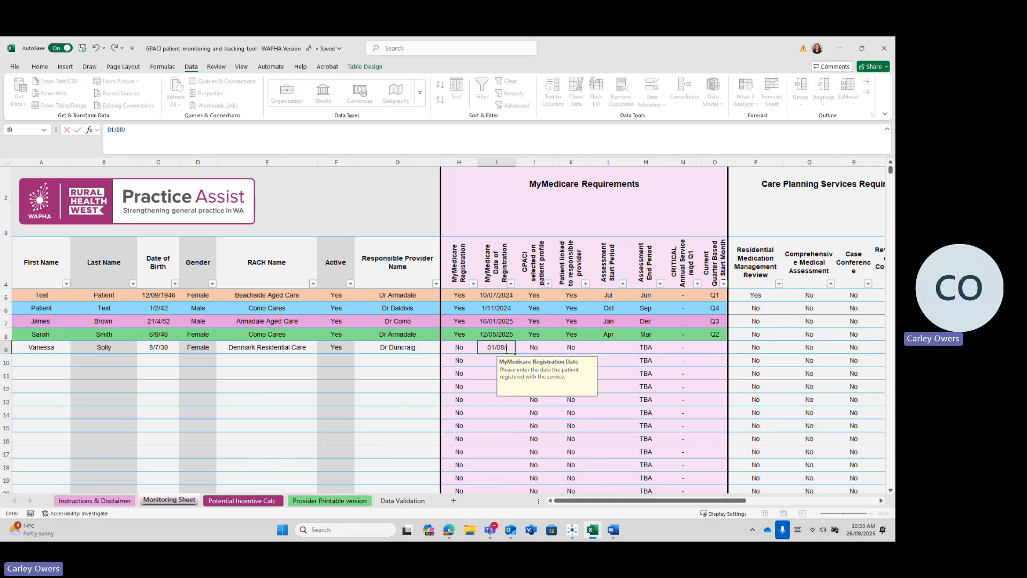
pyautogui.write('2025')
pyautogui.press('Tab')
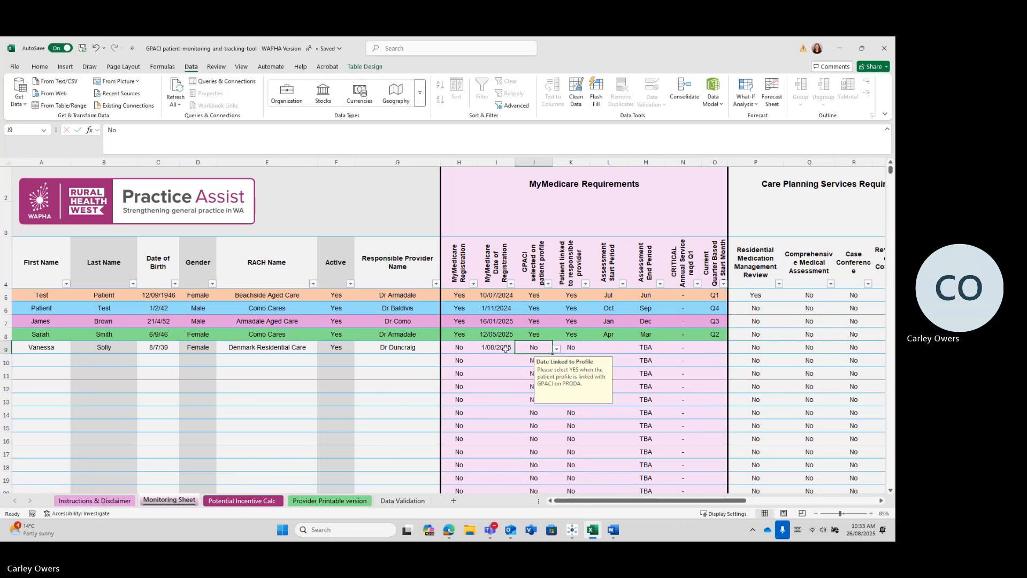
pyautogui.click(468, 347)
pyautogui.click(482, 348)
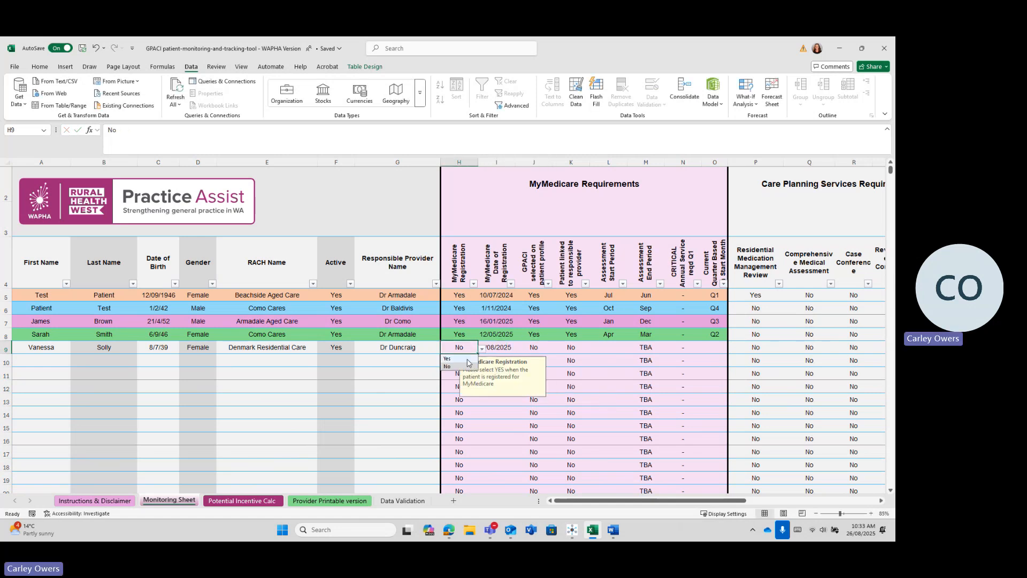
pyautogui.click(535, 351)
# Step: Set row 9's profile and provider links to Yes and assessment start to 1-Jul
pyautogui.click(557, 349)
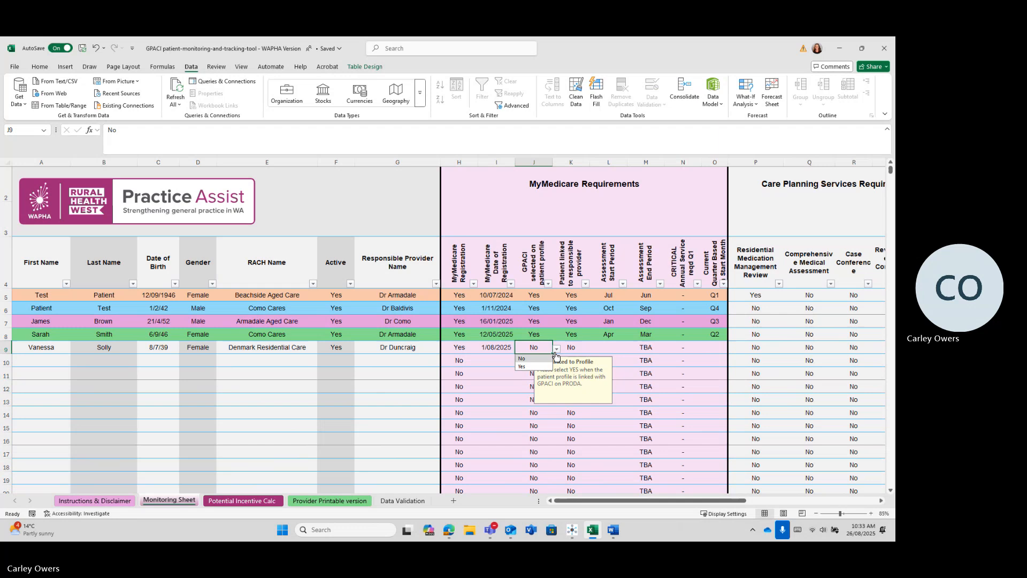
pyautogui.click(527, 358)
pyautogui.click(568, 352)
pyautogui.click(594, 348)
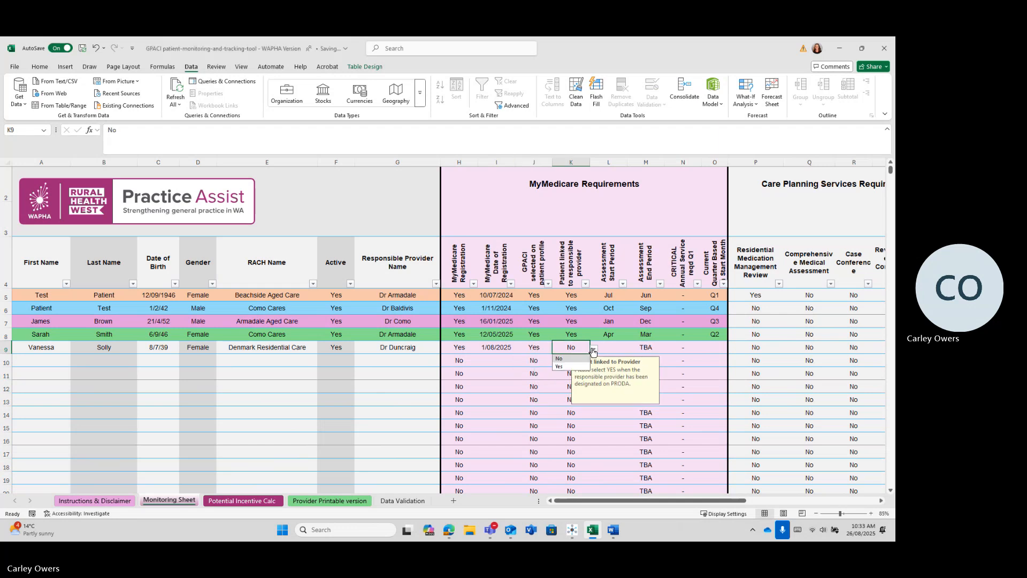
pyautogui.click(570, 368)
pyautogui.click(617, 351)
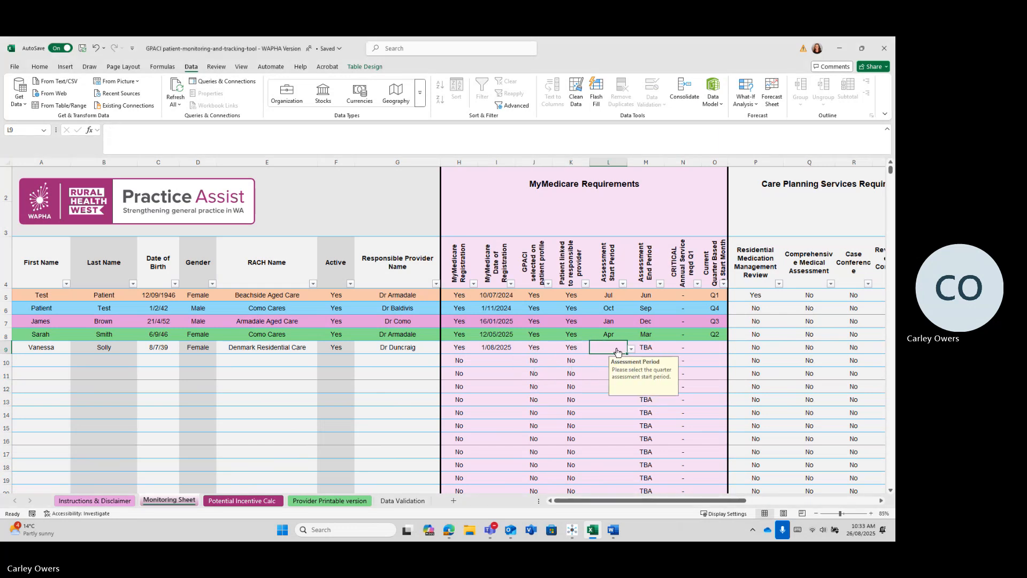
pyautogui.click(631, 349)
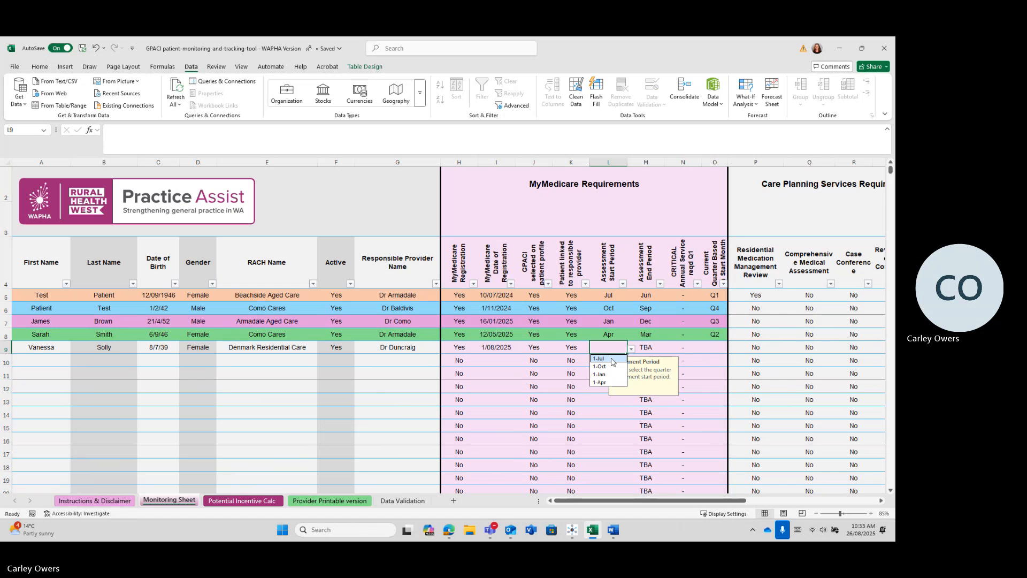
pyautogui.click(611, 360)
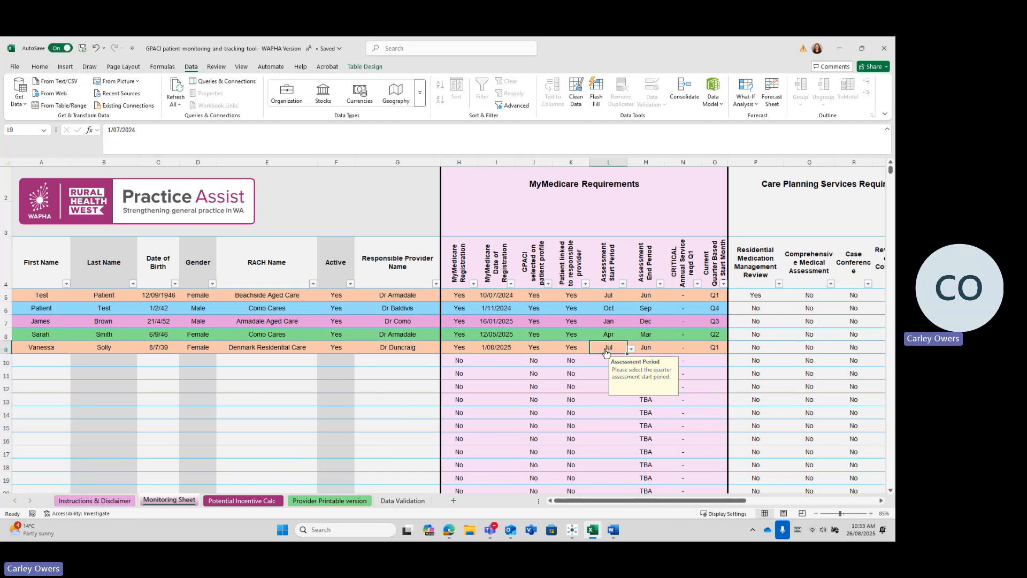
pyautogui.click(615, 310)
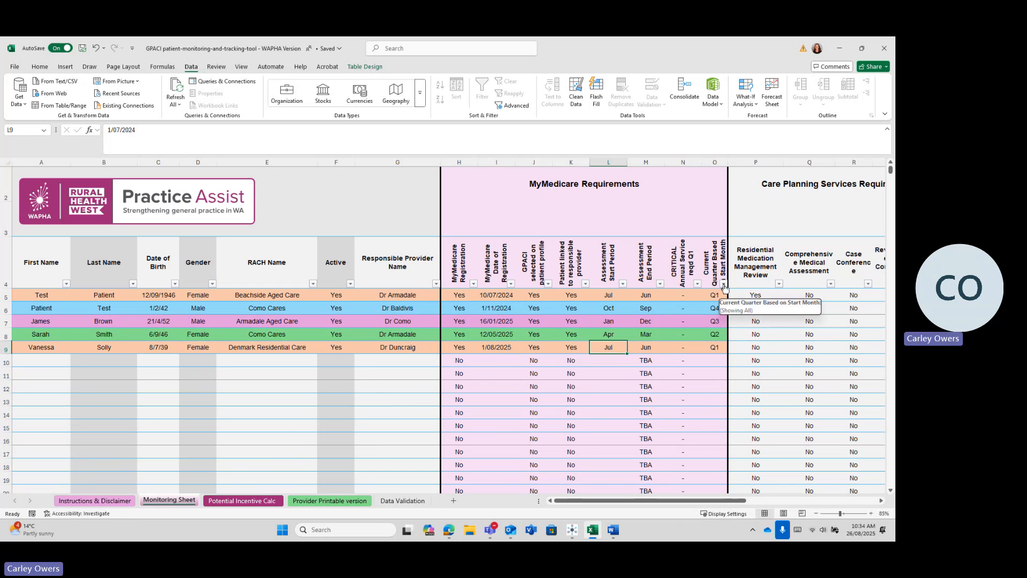
# Step: Filter the quarter column O to show only Q4 patients
pyautogui.click(724, 284)
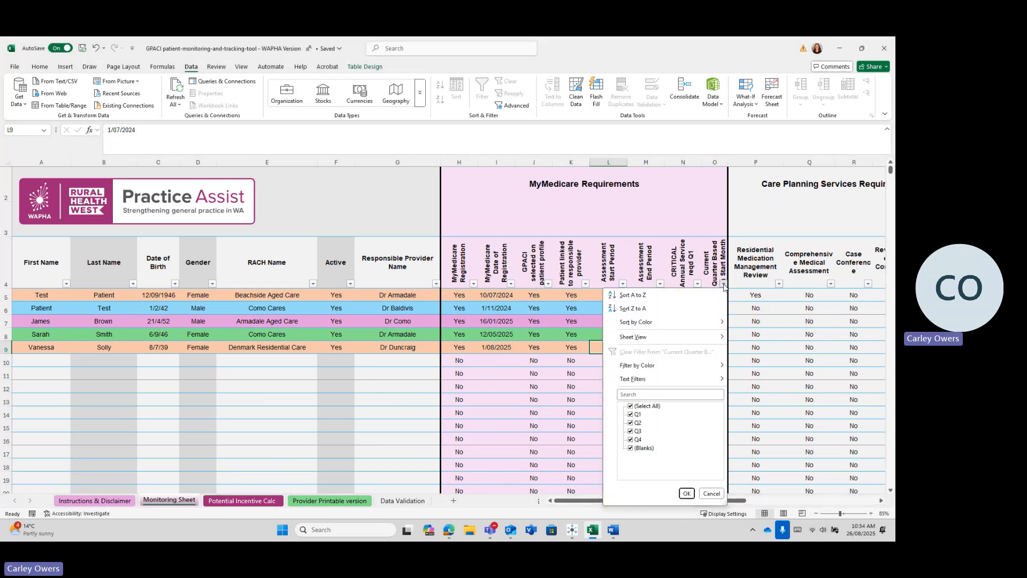
pyautogui.click(646, 406)
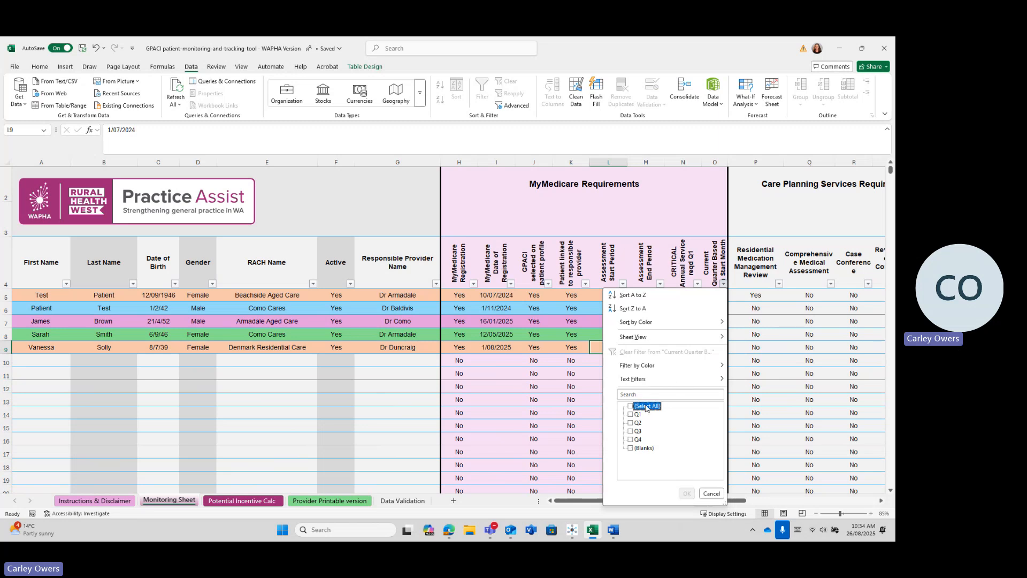
pyautogui.click(631, 441)
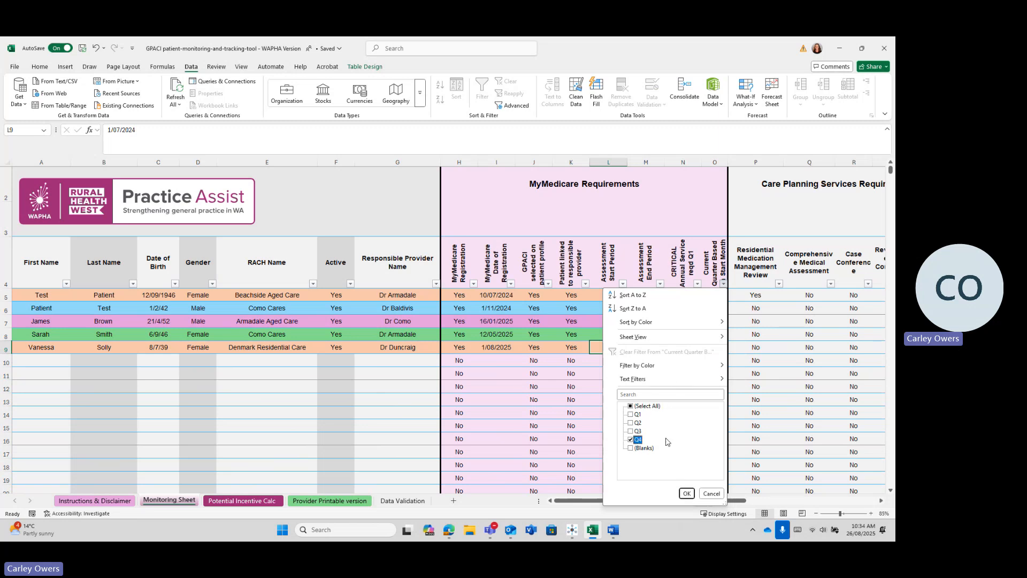
pyautogui.click(686, 494)
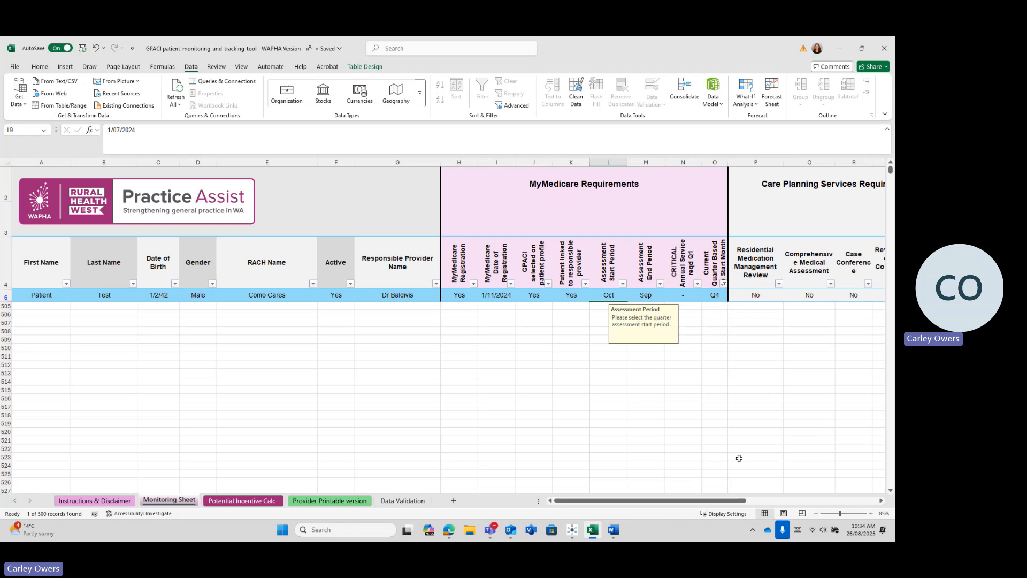
pyautogui.moveTo(734, 500); pyautogui.dragTo(783, 505)
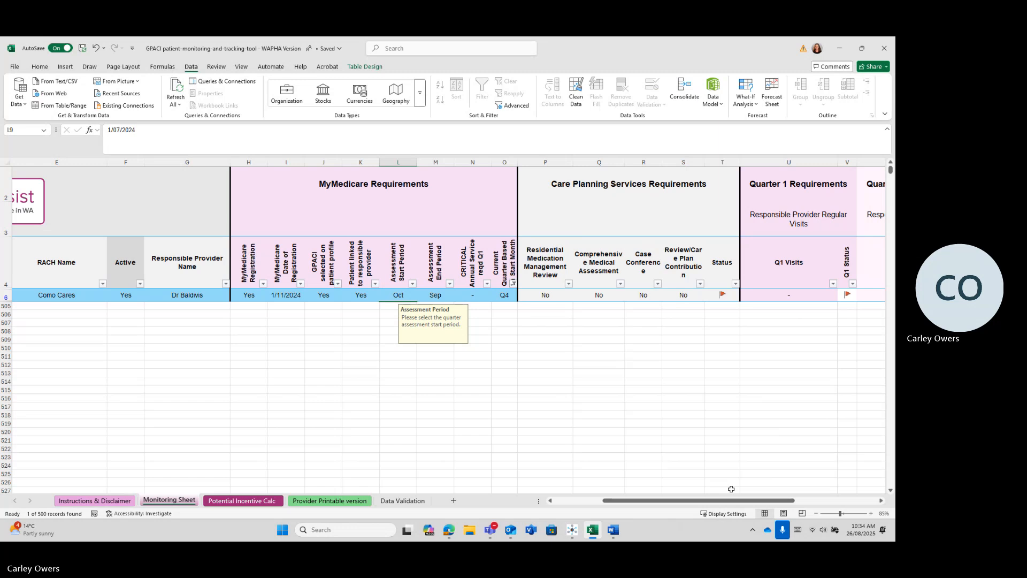
pyautogui.moveTo(711, 506); pyautogui.dragTo(790, 513)
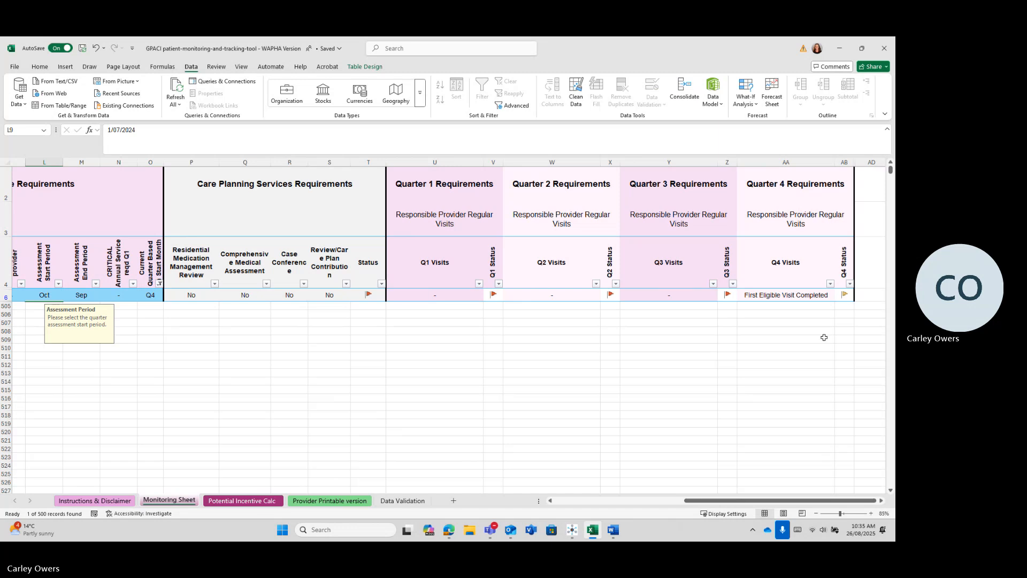
# Step: Reset the Q4 patient's Q4 Visits cell AA6 to '-'
pyautogui.click(801, 295)
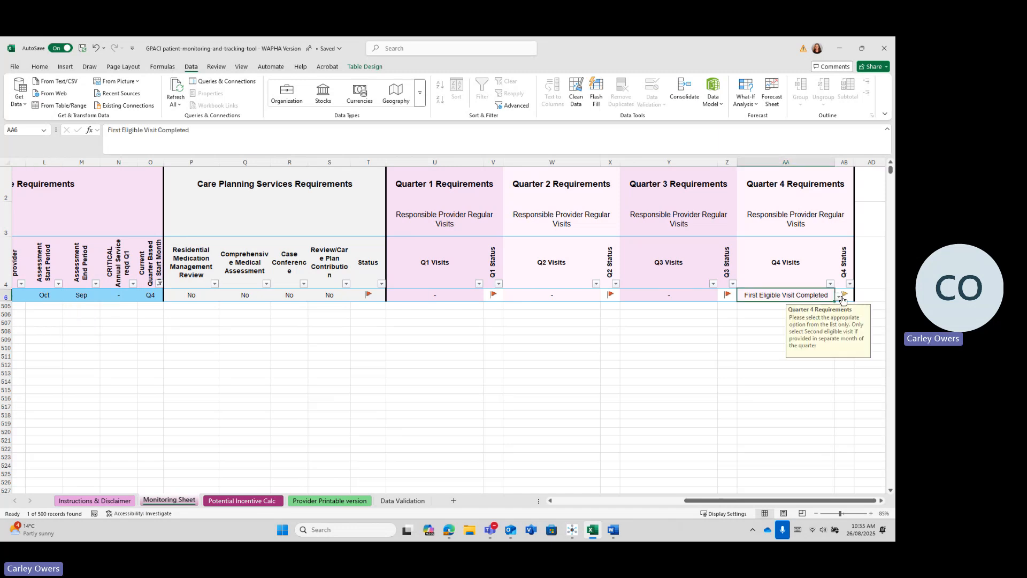
pyautogui.click(839, 297)
pyautogui.click(804, 307)
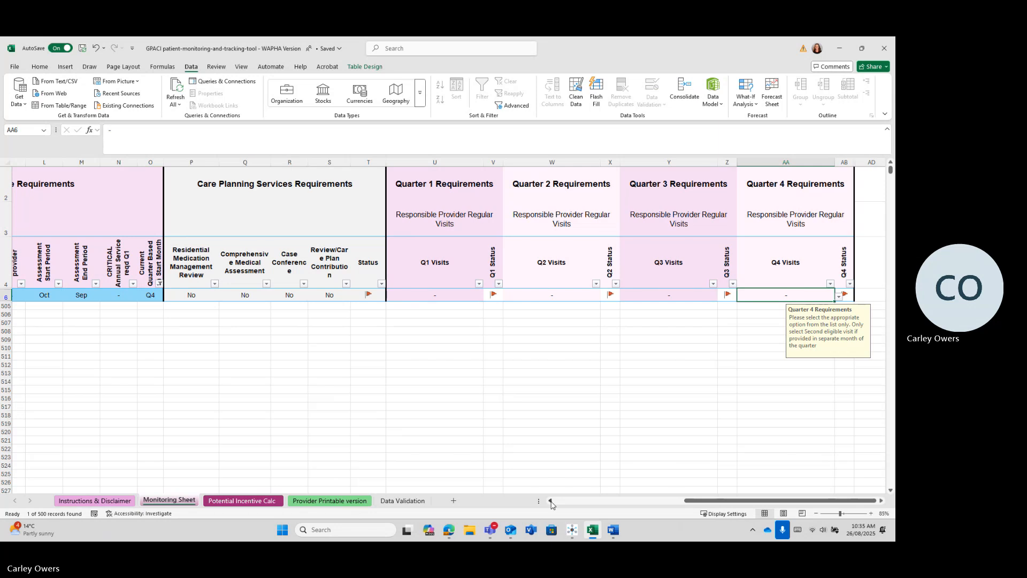
pyautogui.click(551, 501)
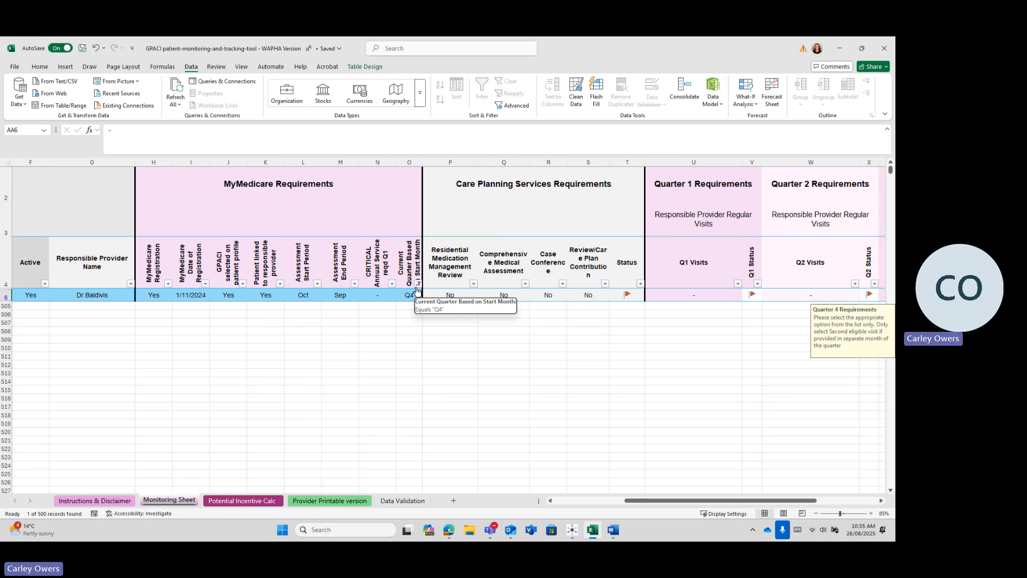
pyautogui.click(551, 501)
pyautogui.click(551, 501)
pyautogui.click(551, 501)
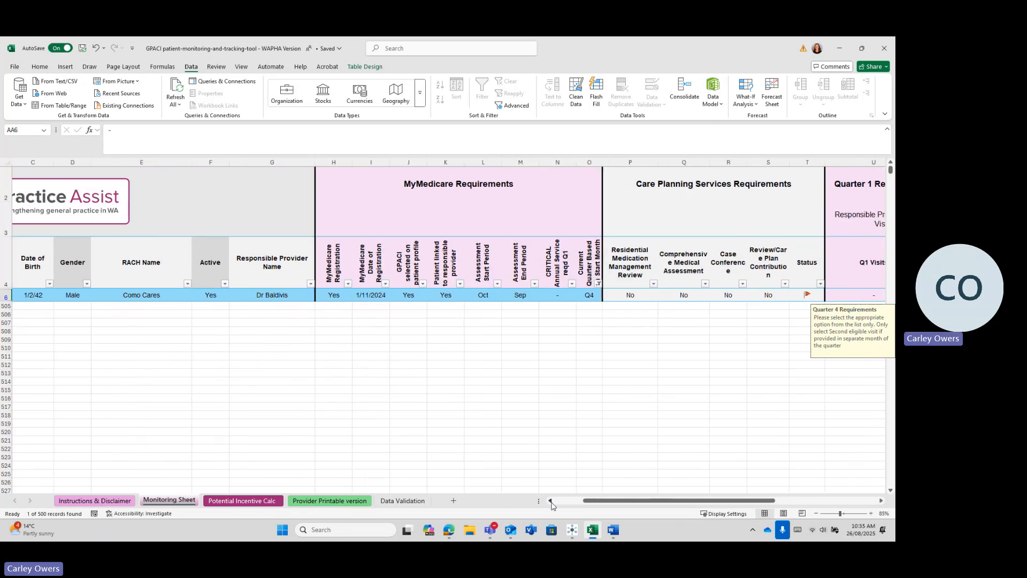
# Step: Clear column O's filter with (Select All) so all five patients show
pyautogui.click(598, 283)
pyautogui.click(518, 406)
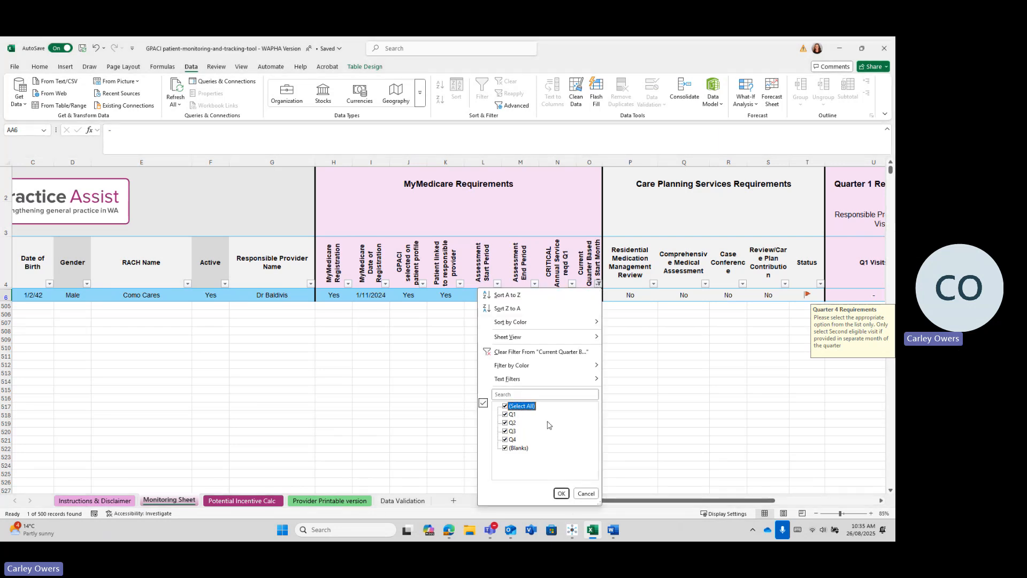
pyautogui.click(561, 494)
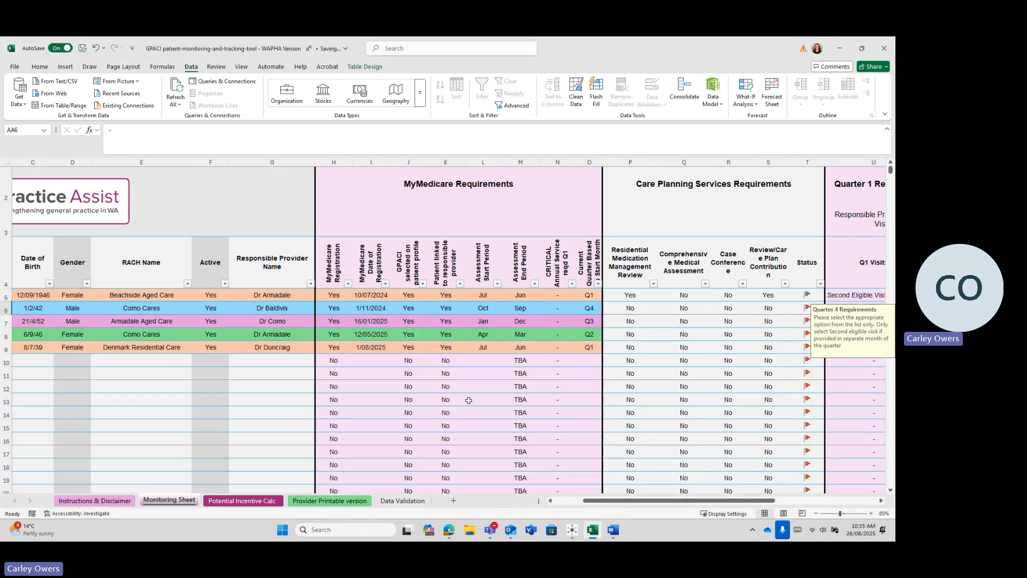
pyautogui.click(282, 349)
pyautogui.click(319, 348)
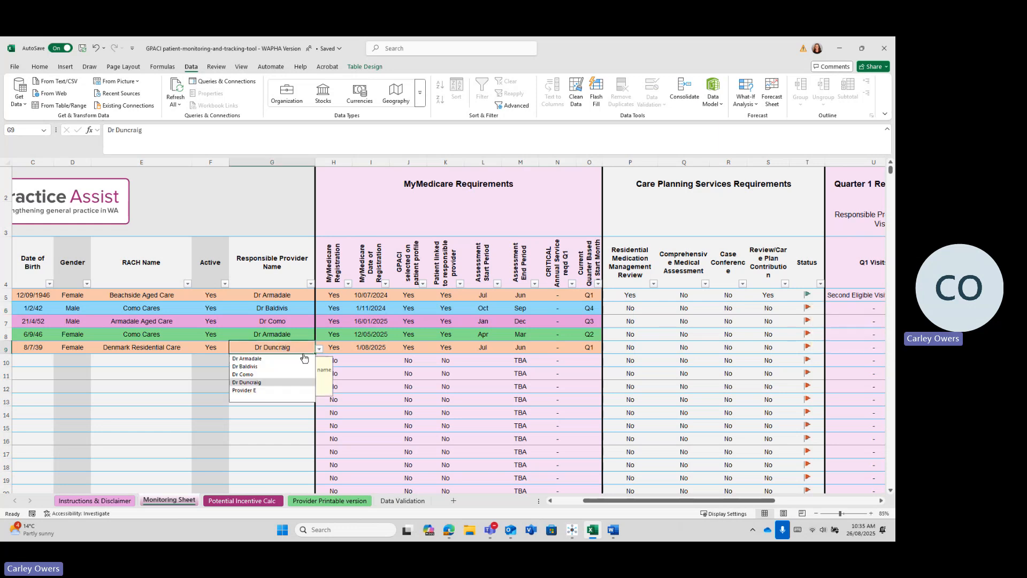
pyautogui.click(289, 358)
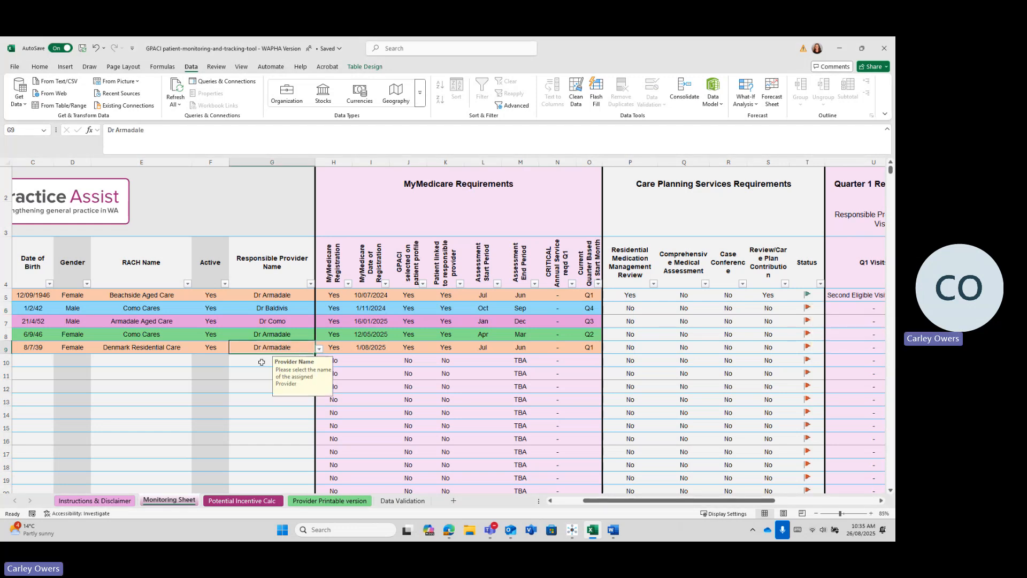
pyautogui.click(262, 362)
pyautogui.click(310, 283)
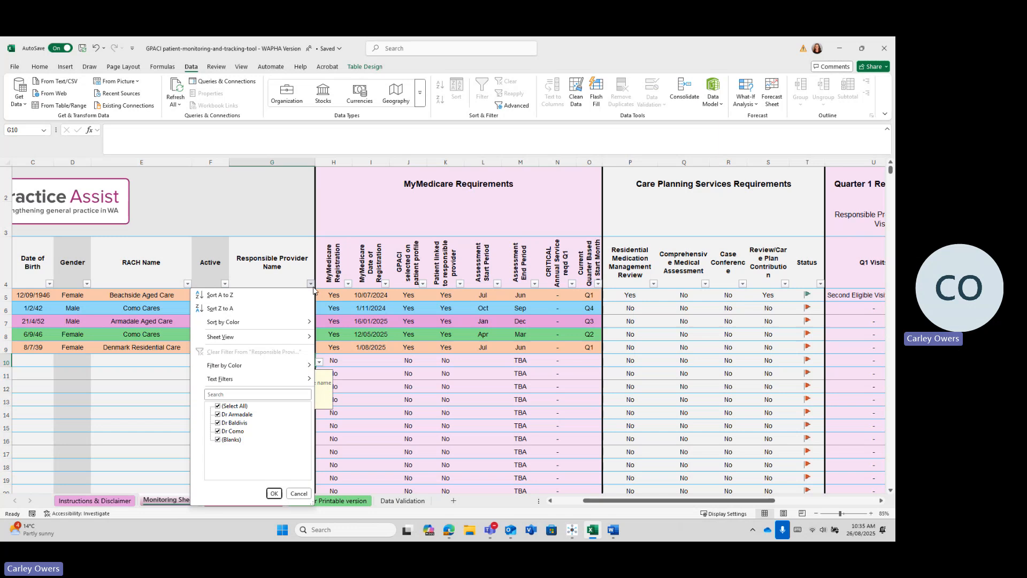
pyautogui.click(245, 408)
pyautogui.click(245, 414)
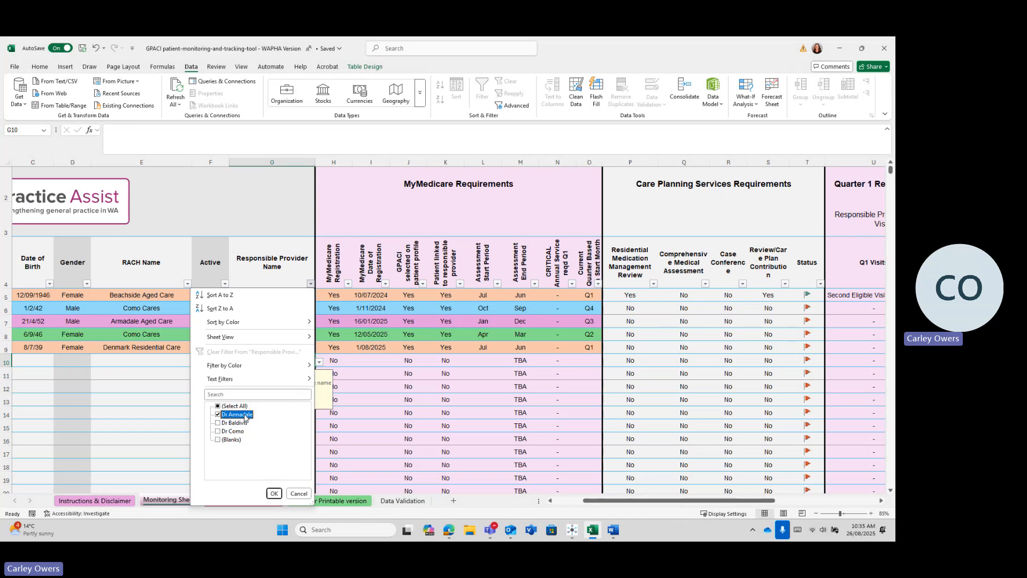
pyautogui.click(273, 494)
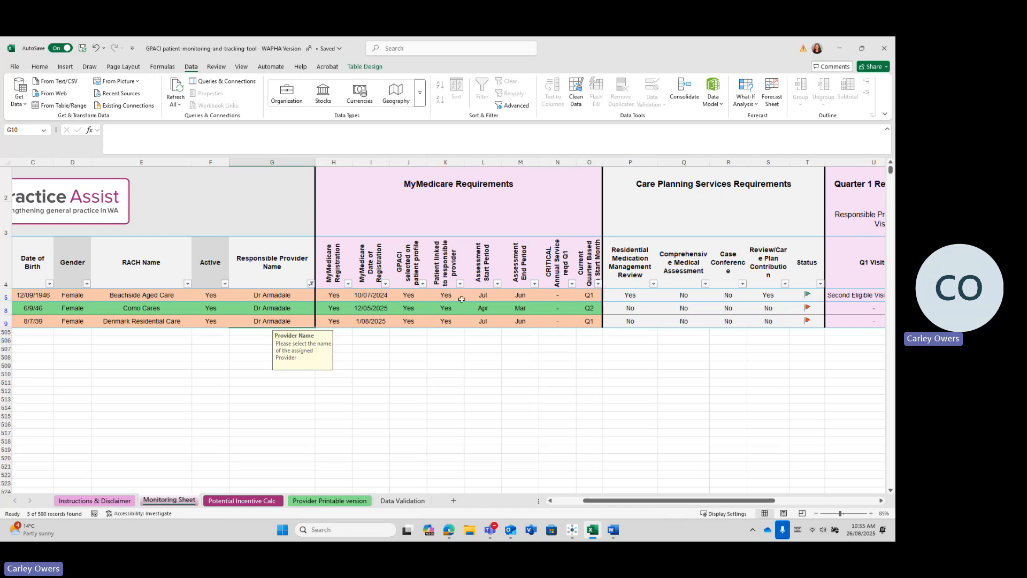
pyautogui.click(598, 283)
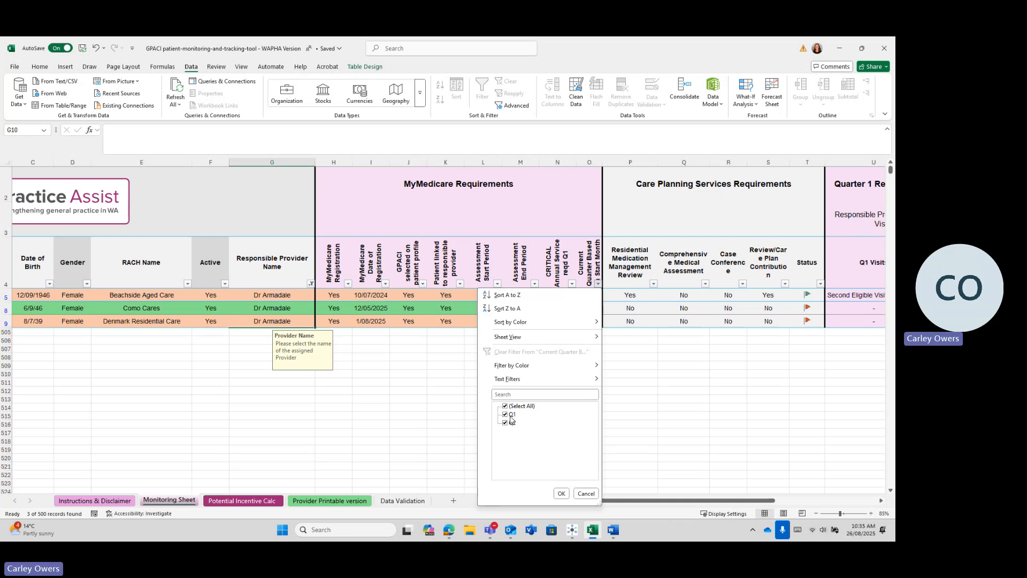
pyautogui.click(511, 422)
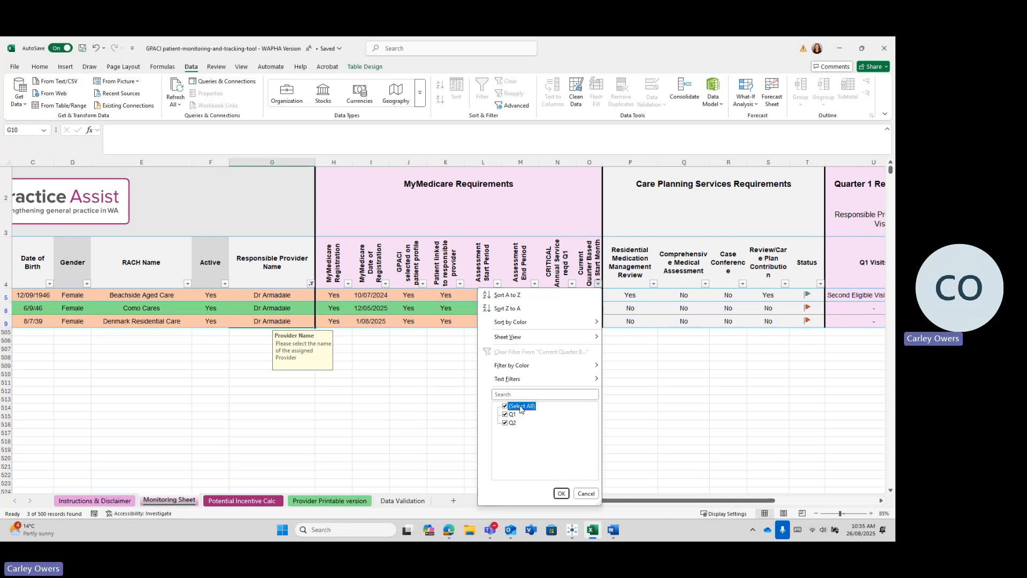
pyautogui.click(560, 493)
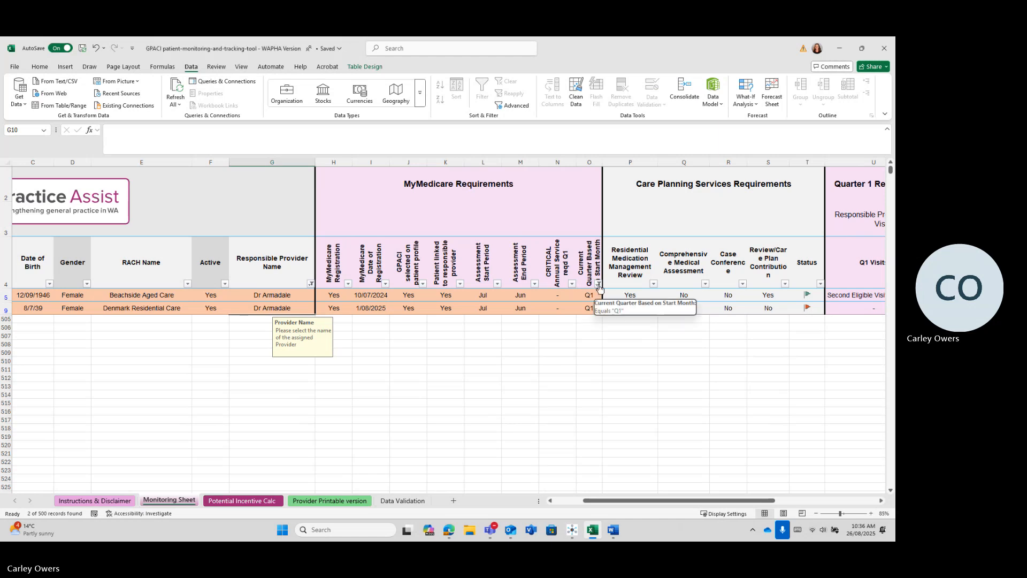
pyautogui.click(599, 284)
pyautogui.click(505, 406)
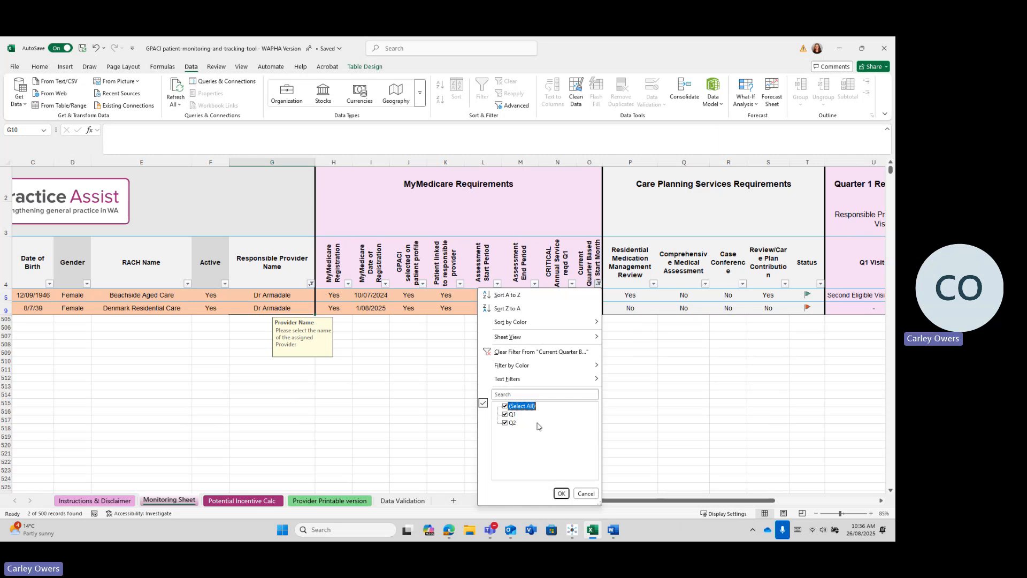
pyautogui.click(528, 353)
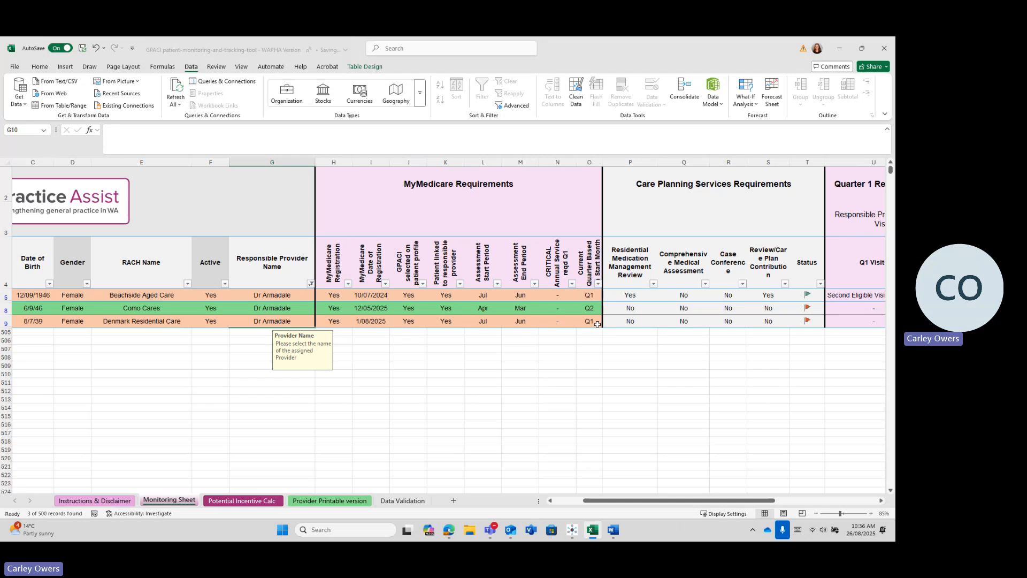
pyautogui.click(311, 284)
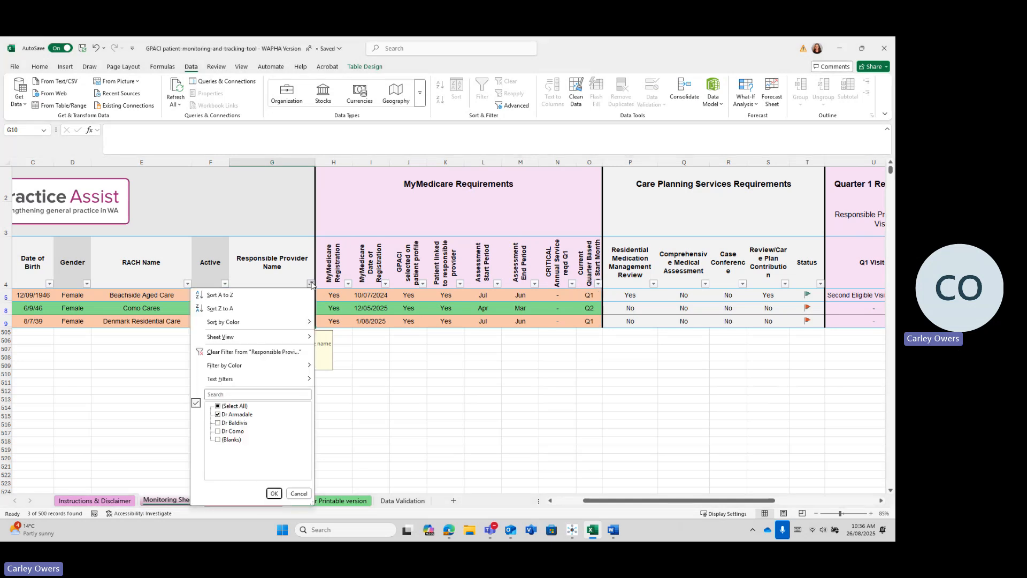
pyautogui.click(269, 352)
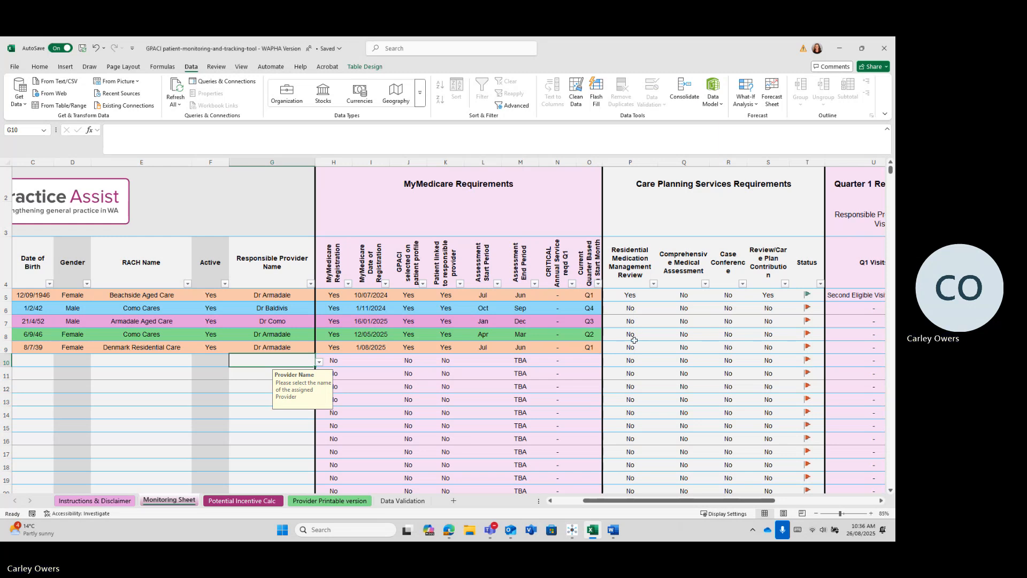
# Step: Set row 6's Q1, Q2 and Q3 Visits to Second Eligible Visit Completed
pyautogui.moveTo(637, 505); pyautogui.dragTo(728, 509)
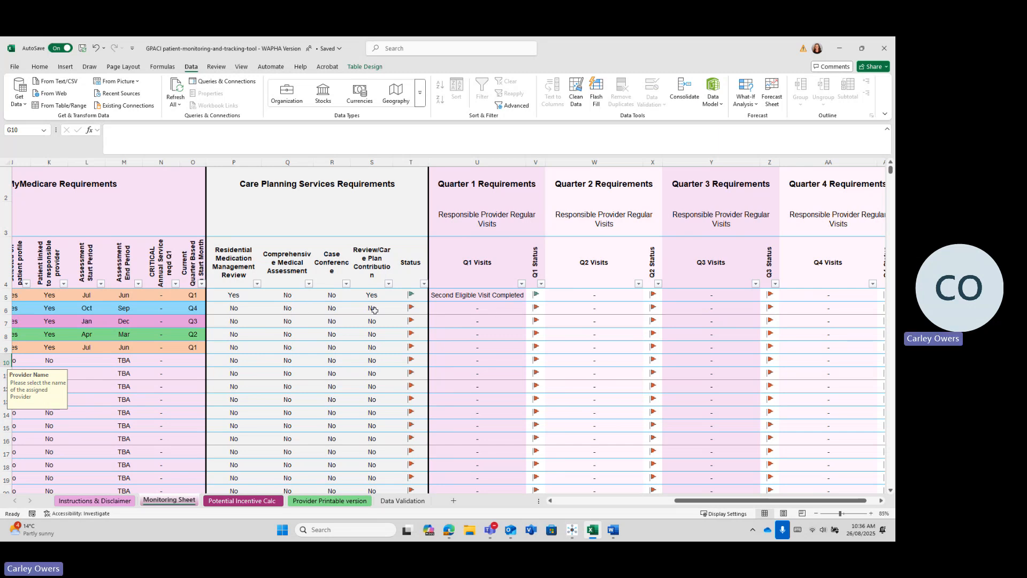
pyautogui.click(474, 310)
pyautogui.click(529, 309)
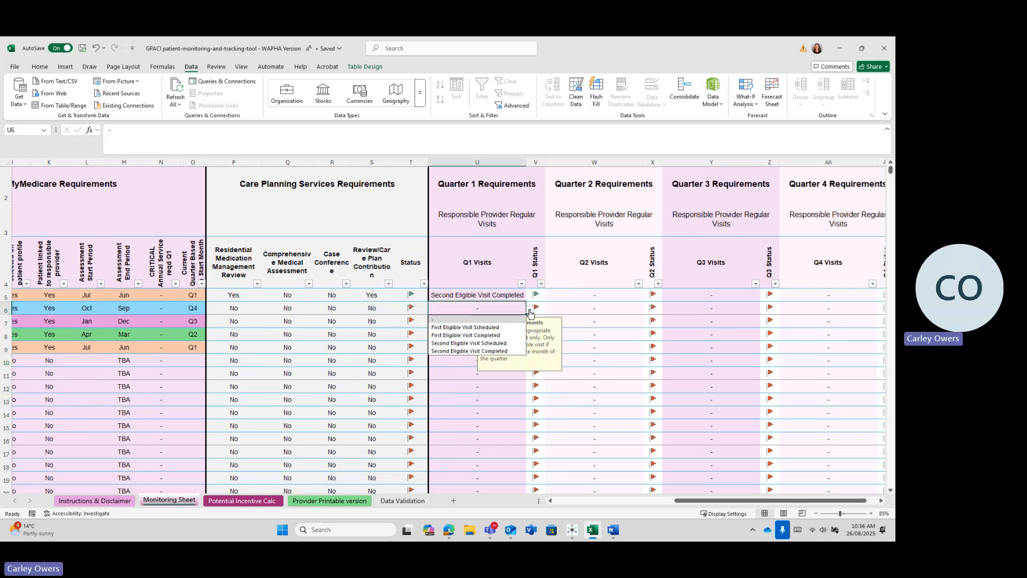
pyautogui.click(493, 352)
pyautogui.click(609, 308)
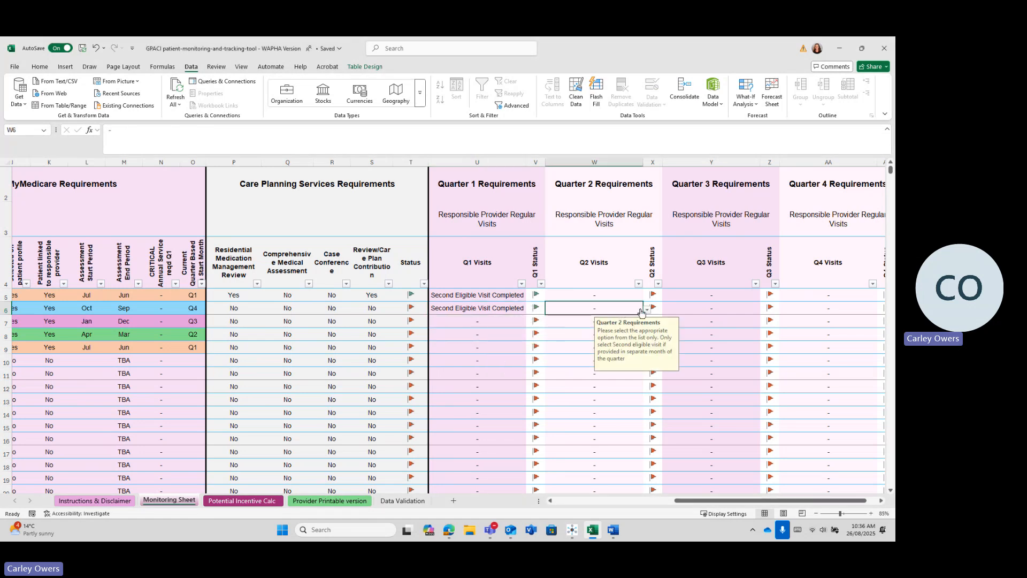
pyautogui.click(647, 309)
pyautogui.click(632, 352)
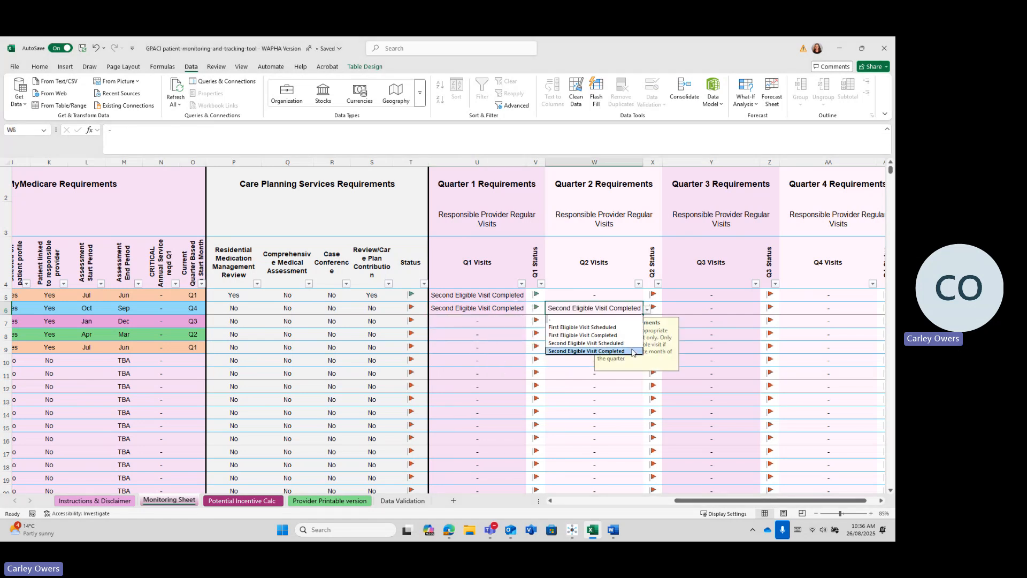
pyautogui.click(717, 311)
pyautogui.click(764, 309)
pyautogui.click(741, 352)
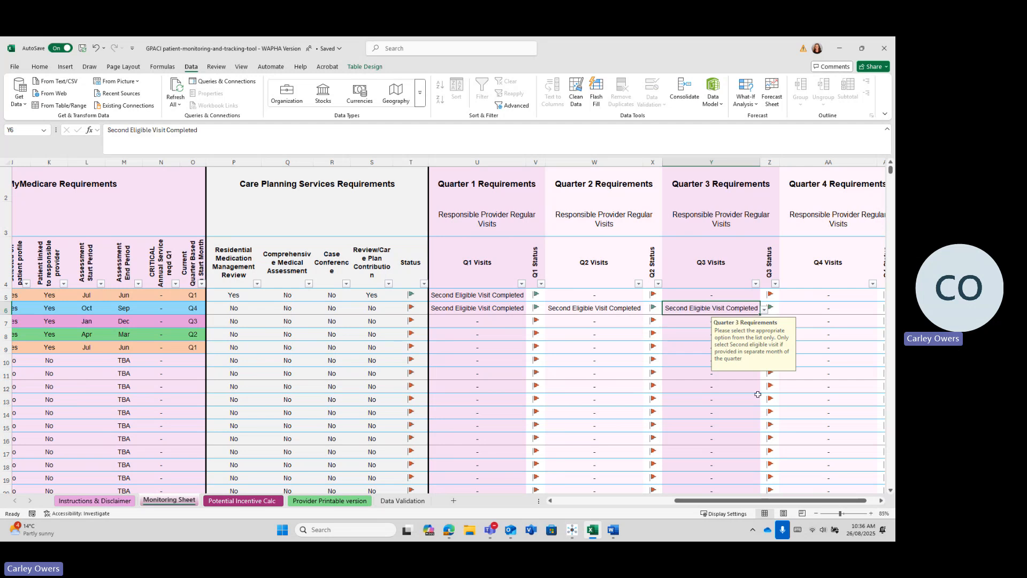
# Step: Set row 6's Q4 Visits to First Eligible Visit Completed
pyautogui.hscroll(2, 789, 421)
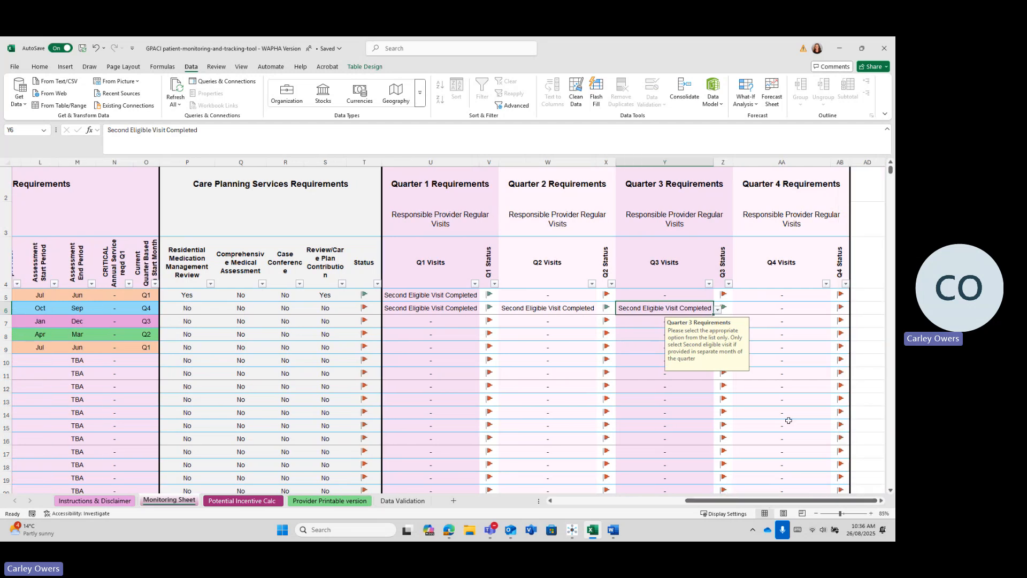
pyautogui.click(782, 309)
pyautogui.click(833, 312)
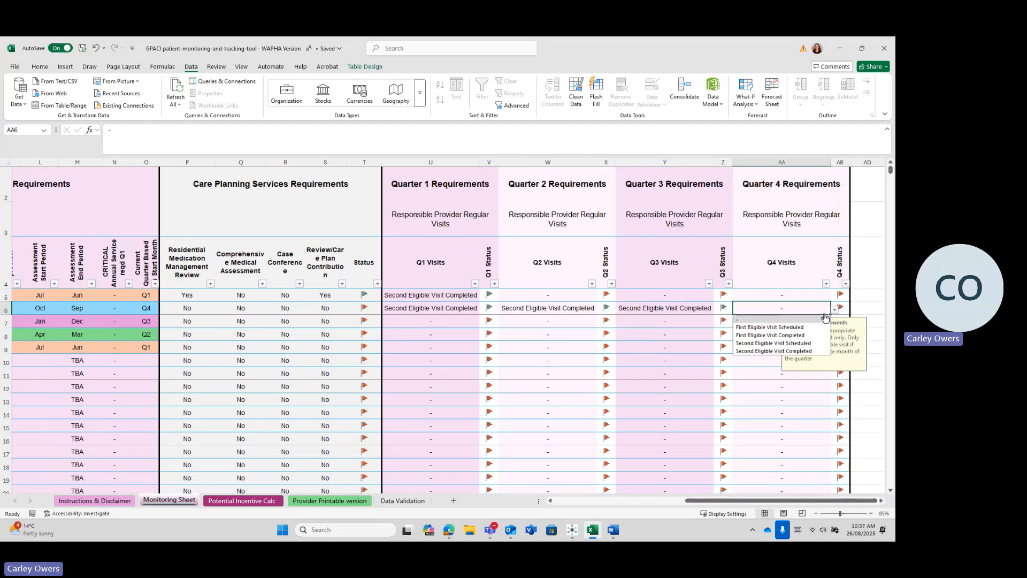
pyautogui.click(796, 336)
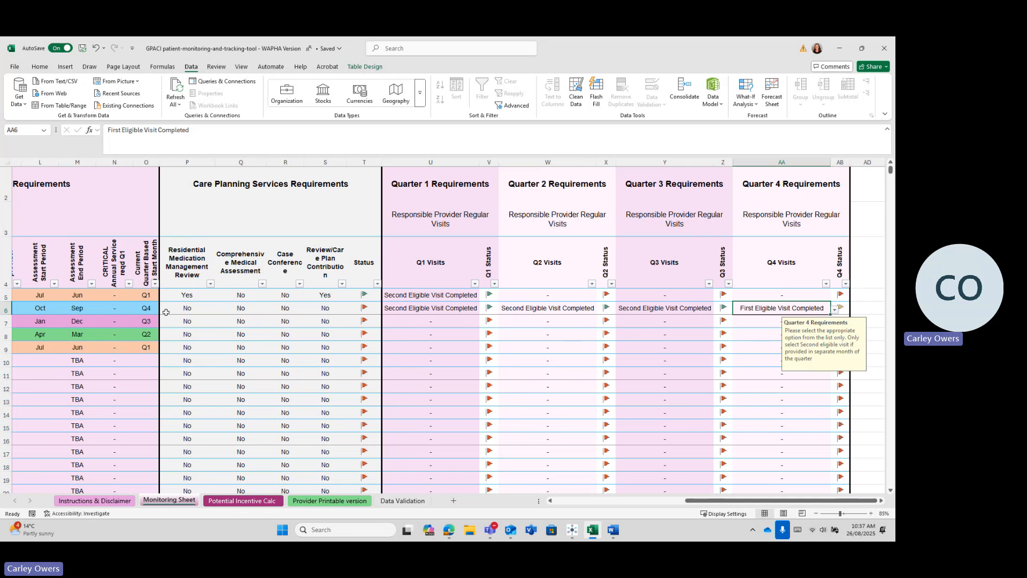
# Step: Scroll the Monitoring Sheet back to the patient name columns
pyautogui.click(654, 325)
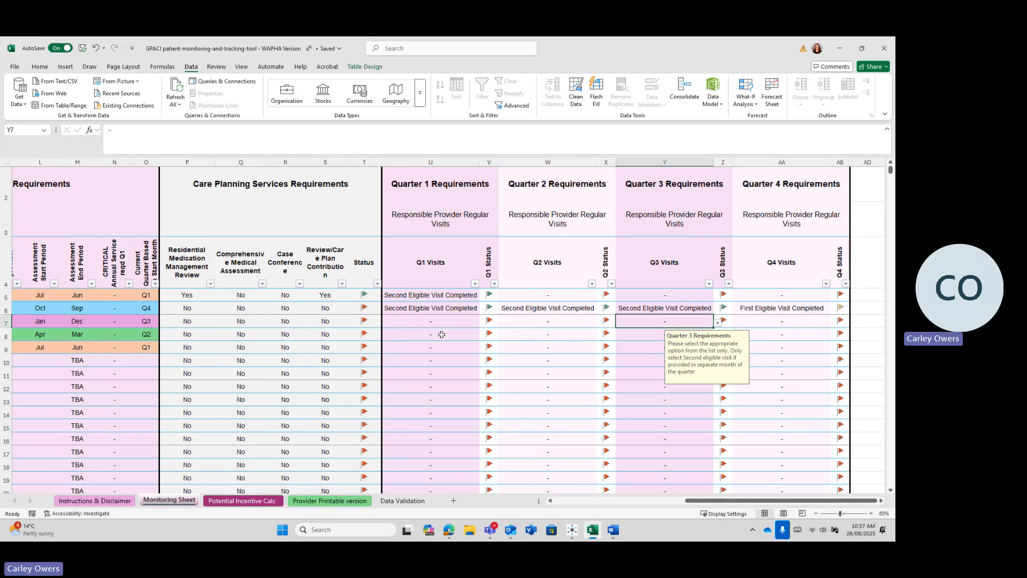
pyautogui.click(187, 309)
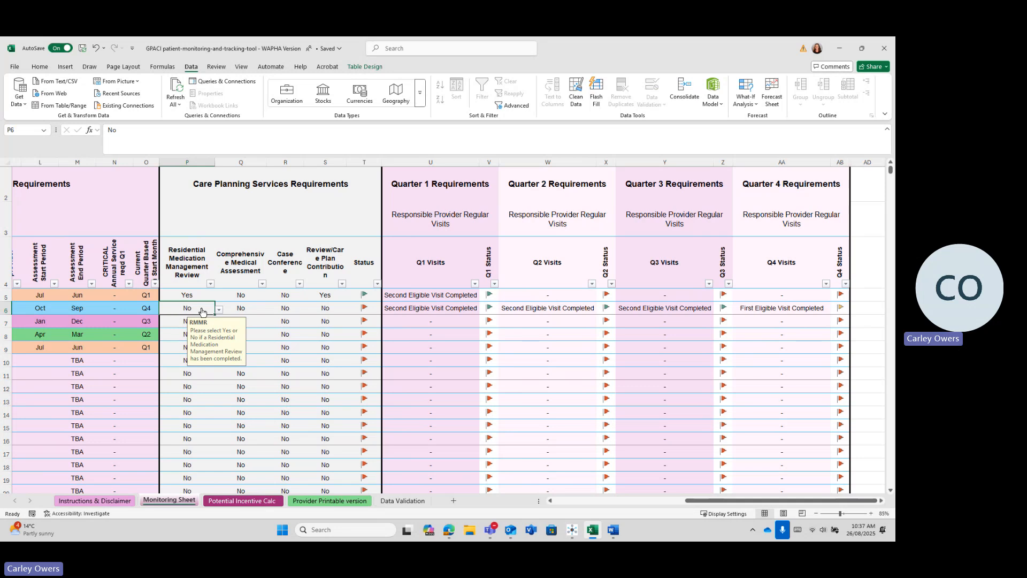
pyautogui.click(560, 500)
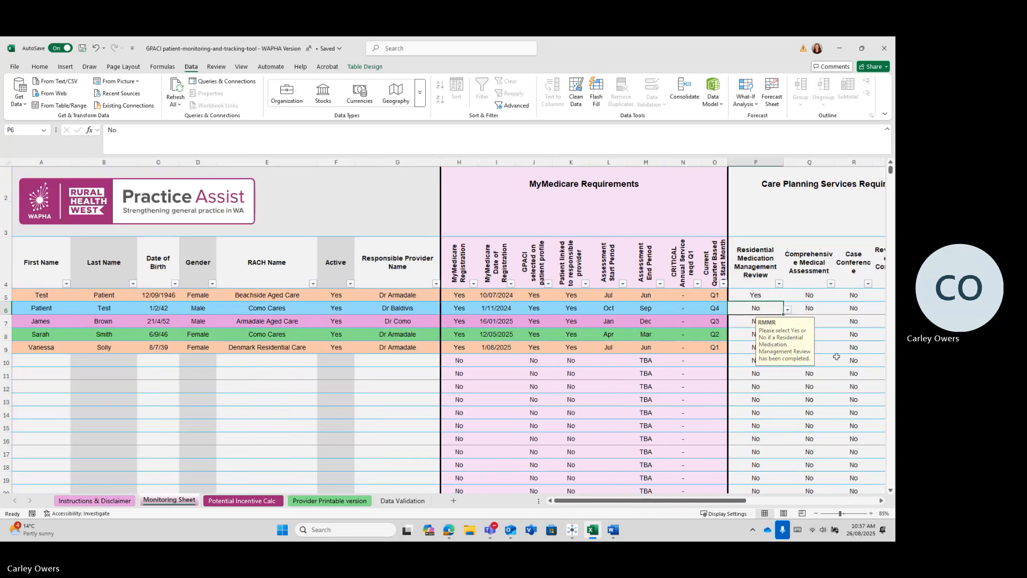
# Step: Filter the Provider Printable version's Responsible Provider Name column to Dr Armadale only
pyautogui.click(310, 502)
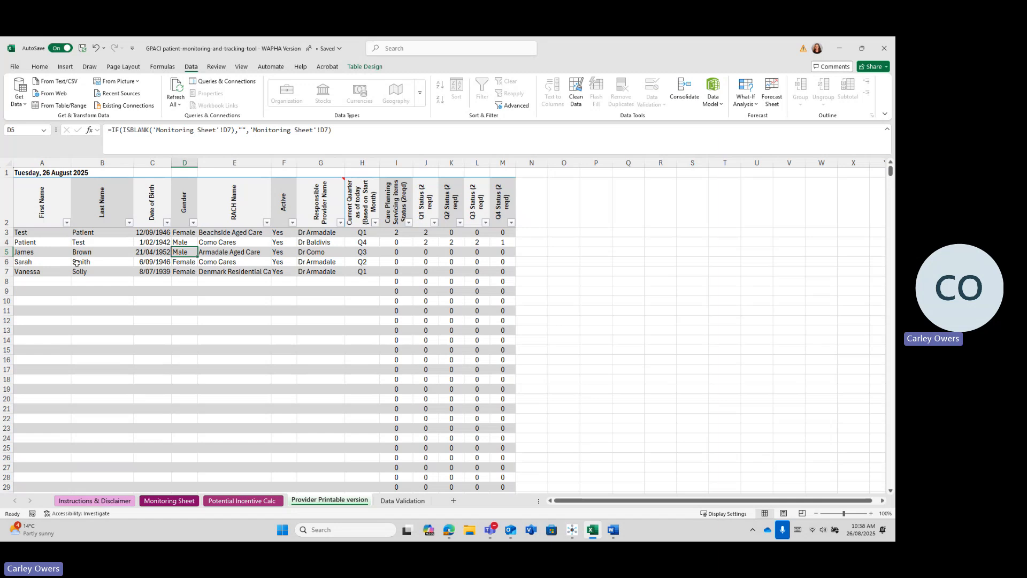
pyautogui.click(340, 222)
pyautogui.click(264, 345)
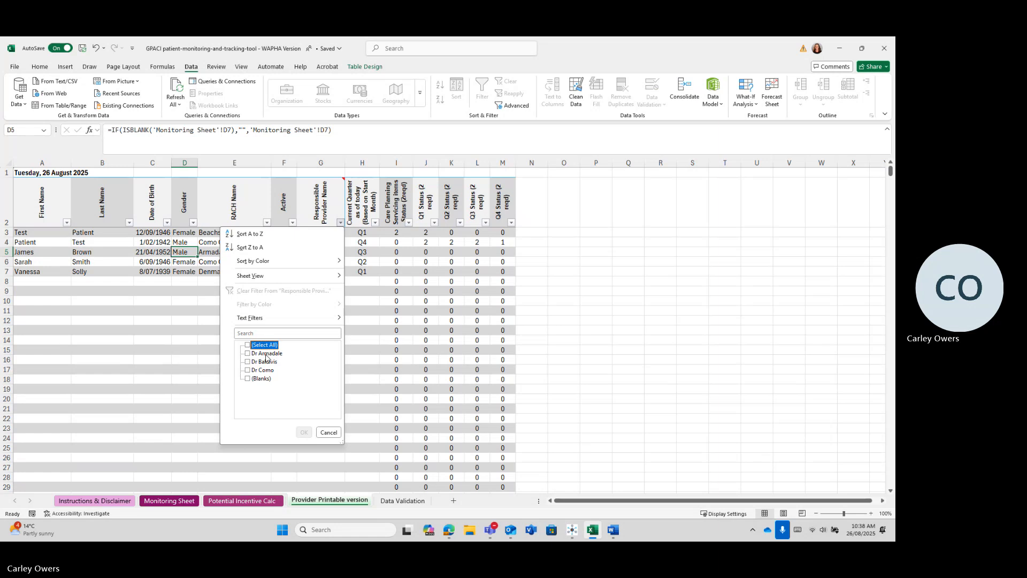
pyautogui.click(266, 353)
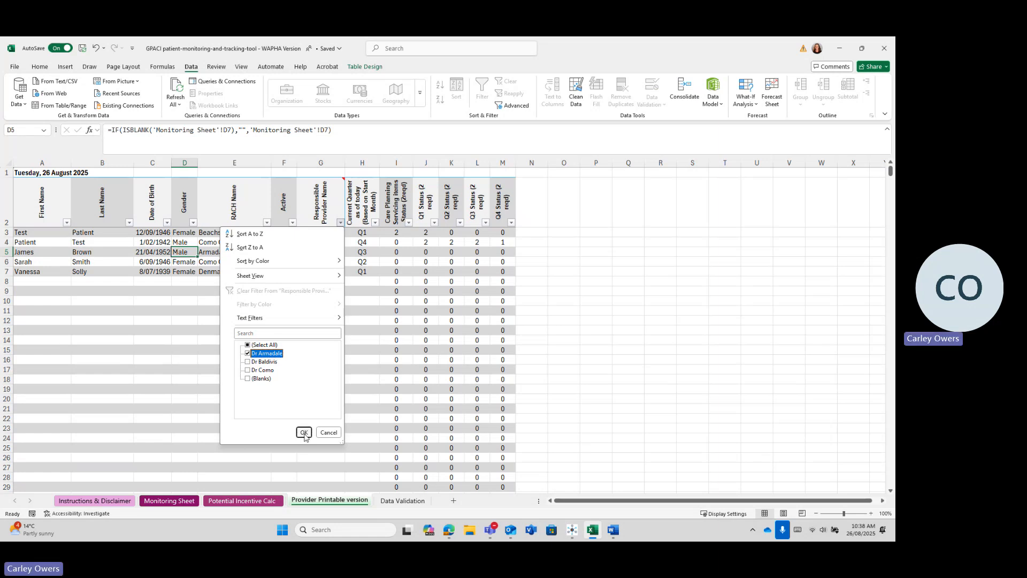
pyautogui.click(304, 432)
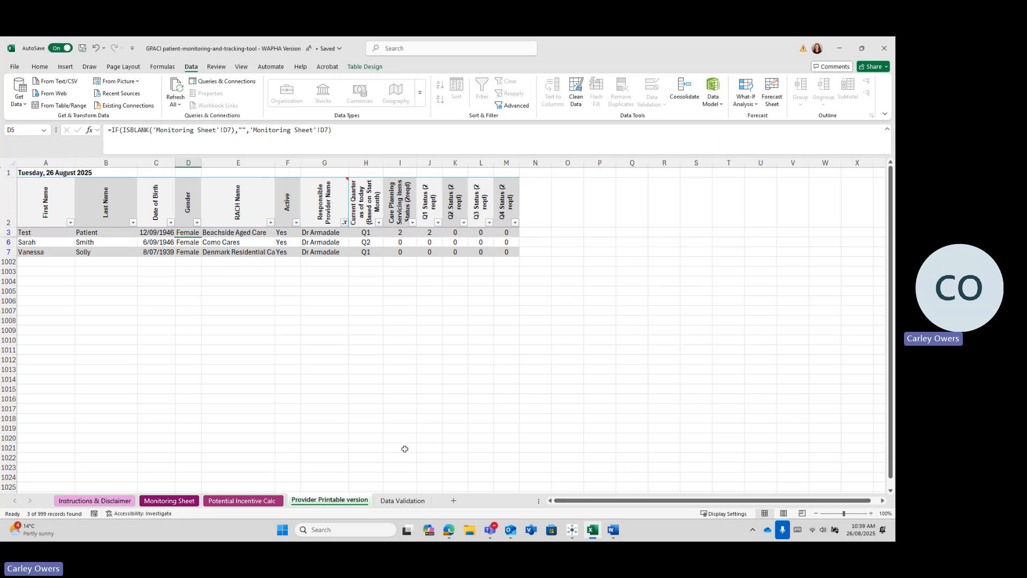
# Step: On the Monitoring Sheet, set row 8's medication review cell P8 to Yes
pyautogui.click(167, 501)
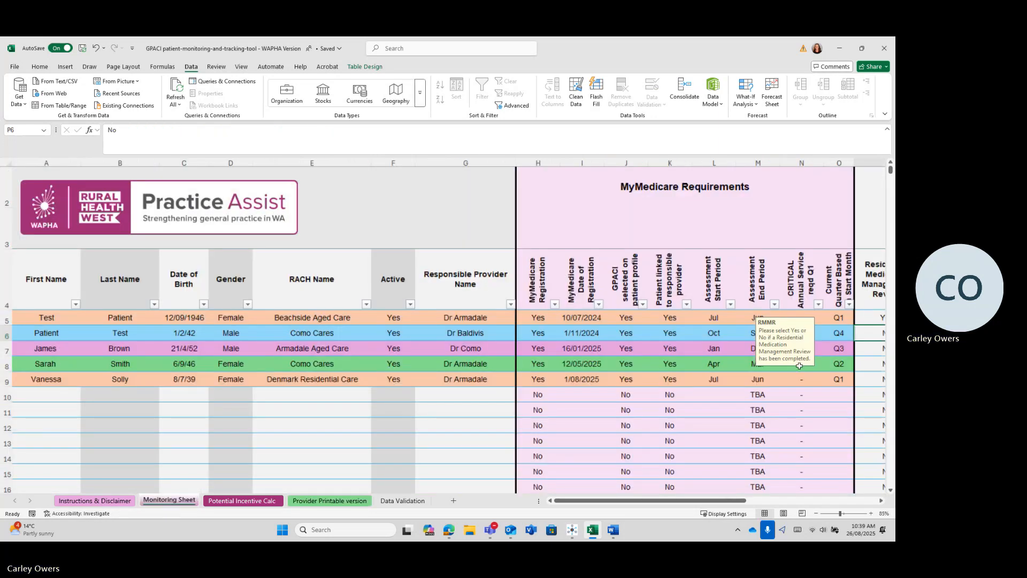
pyautogui.moveTo(732, 503); pyautogui.dragTo(777, 502)
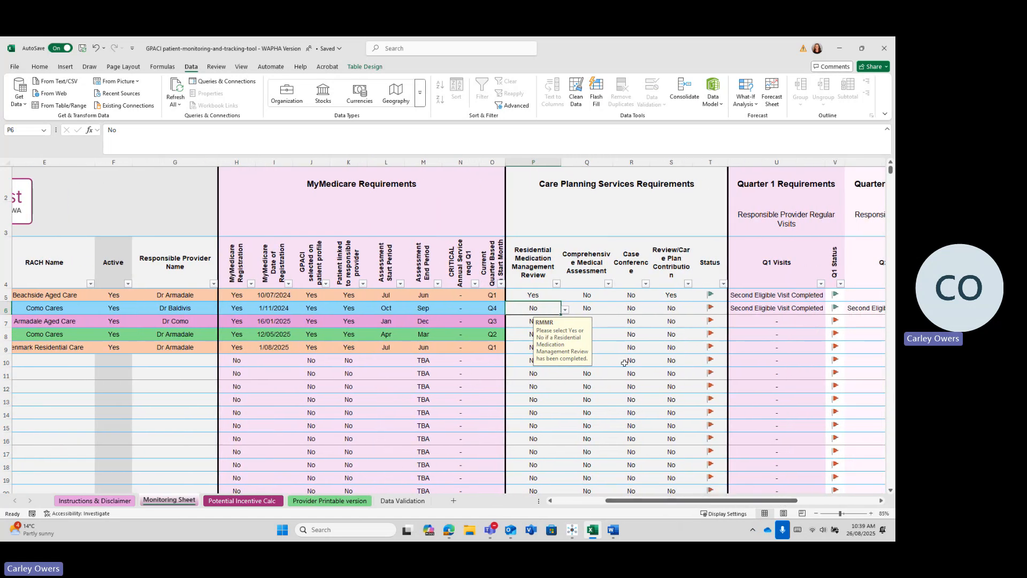
pyautogui.click(523, 339)
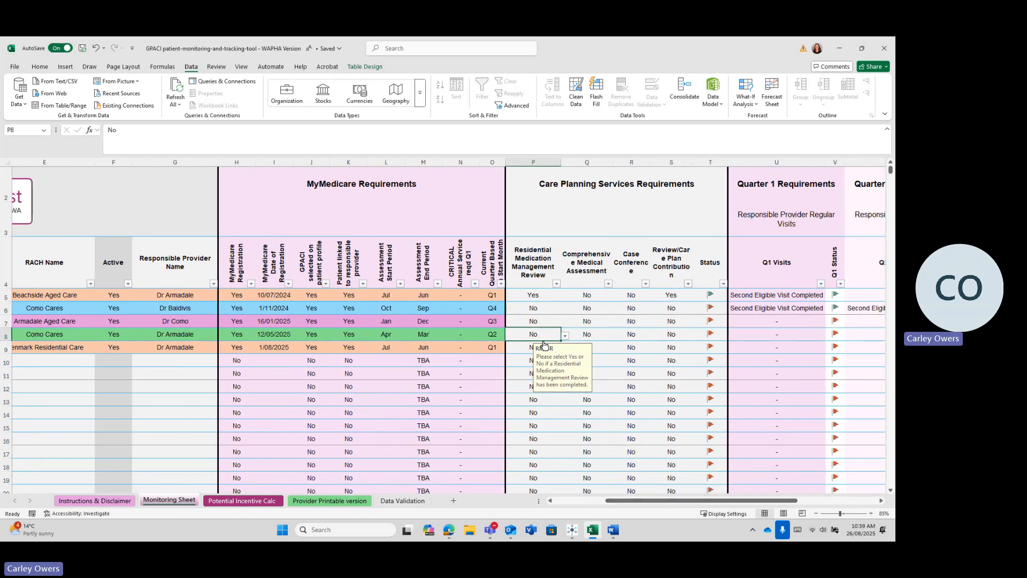
pyautogui.click(566, 336)
pyautogui.click(550, 353)
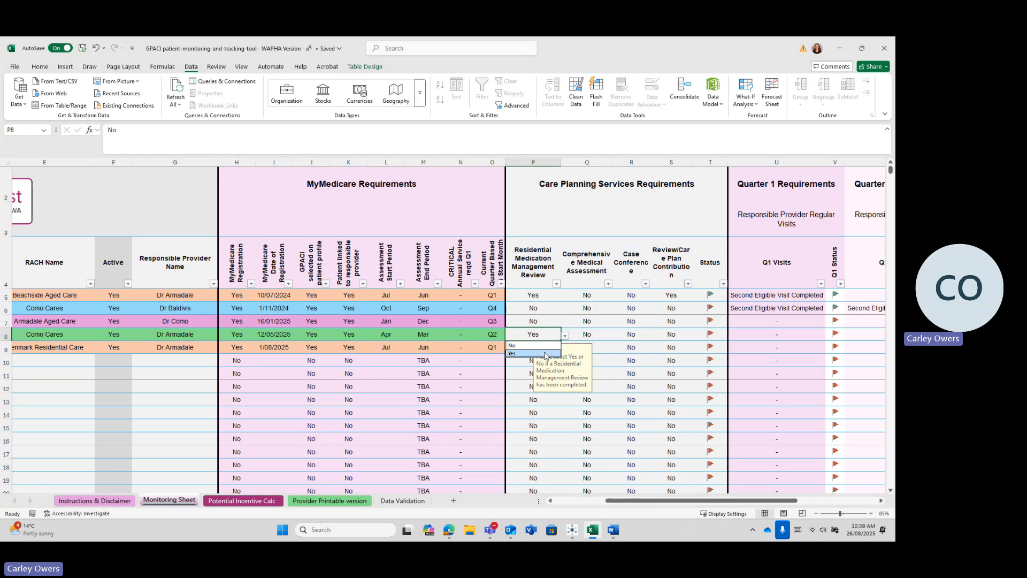
# Step: Set U8 to Second Eligible and W8 to First Eligible Visit Completed, then view the printable sheet
pyautogui.click(775, 337)
pyautogui.click(829, 338)
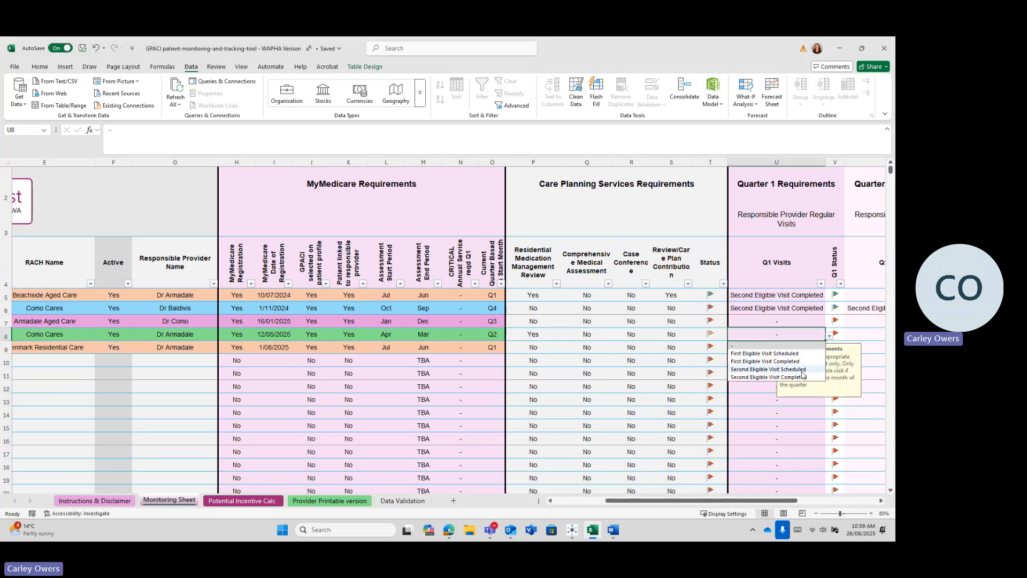
pyautogui.click(769, 377)
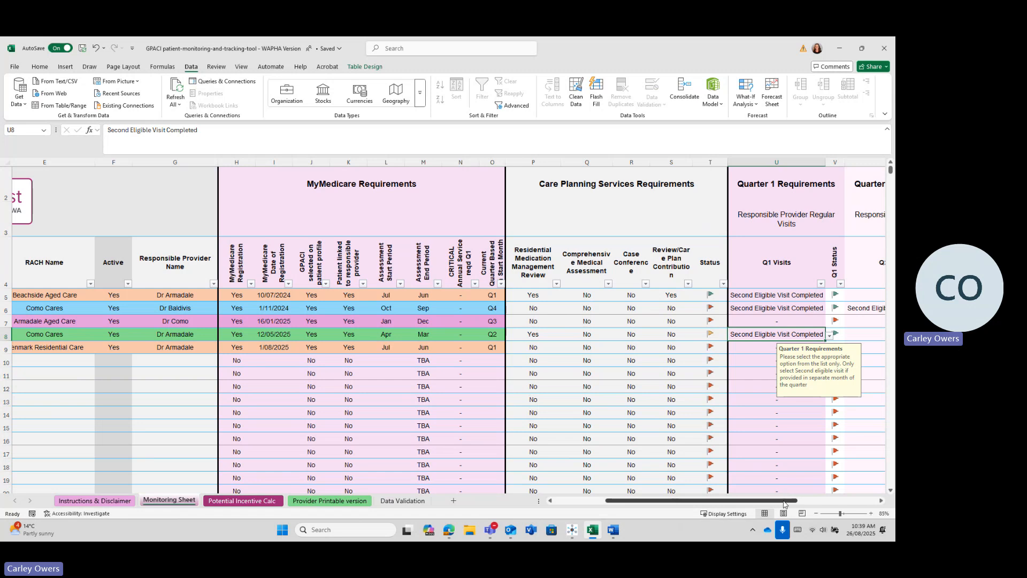
pyautogui.moveTo(787, 498); pyautogui.dragTo(821, 498)
pyautogui.click(771, 335)
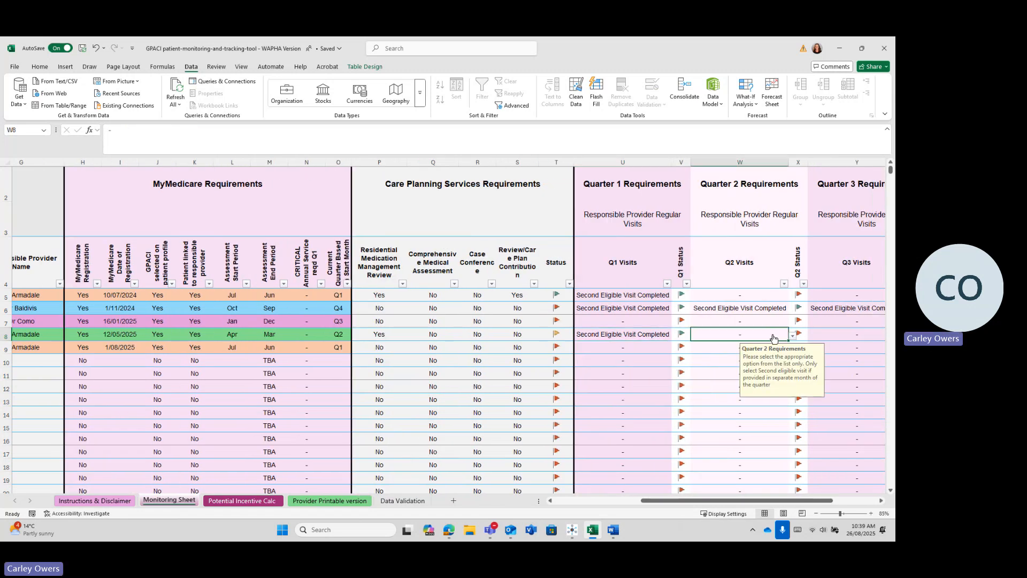
pyautogui.click(792, 336)
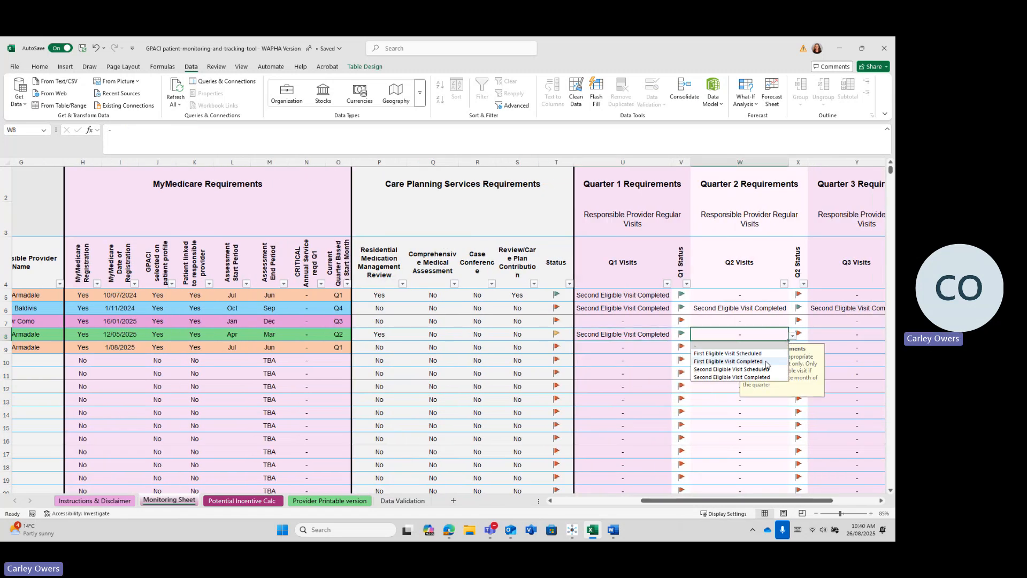
pyautogui.click(748, 361)
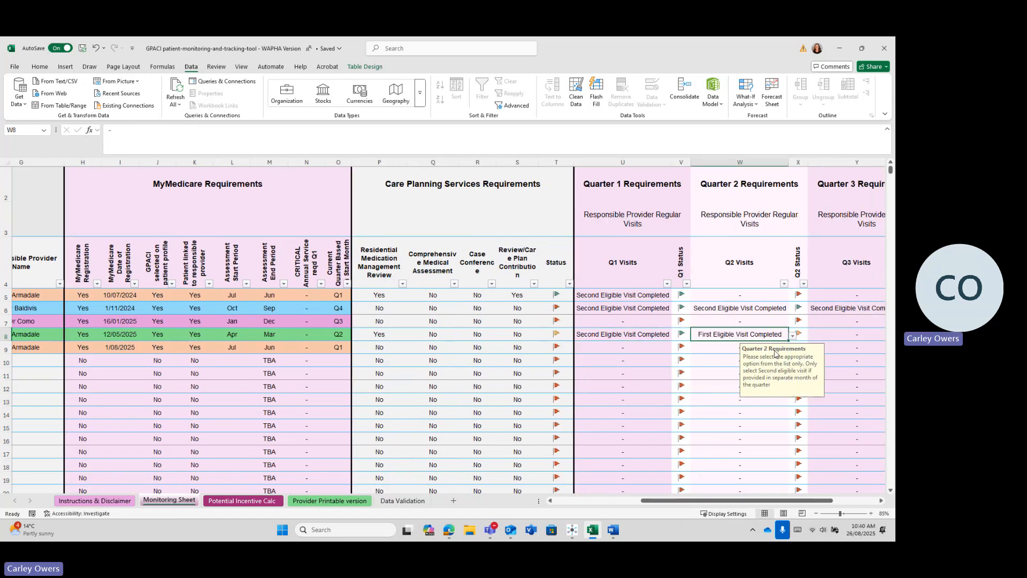
pyautogui.click(330, 502)
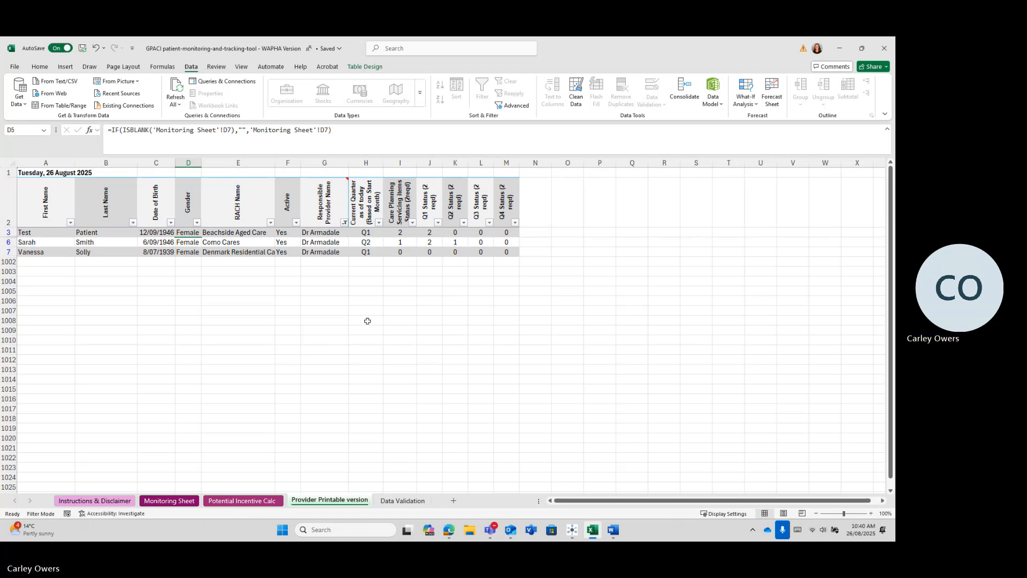
# Step: Clear the Responsible Provider Name filter, then reapply it with (Blanks) unchecked
pyautogui.click(344, 223)
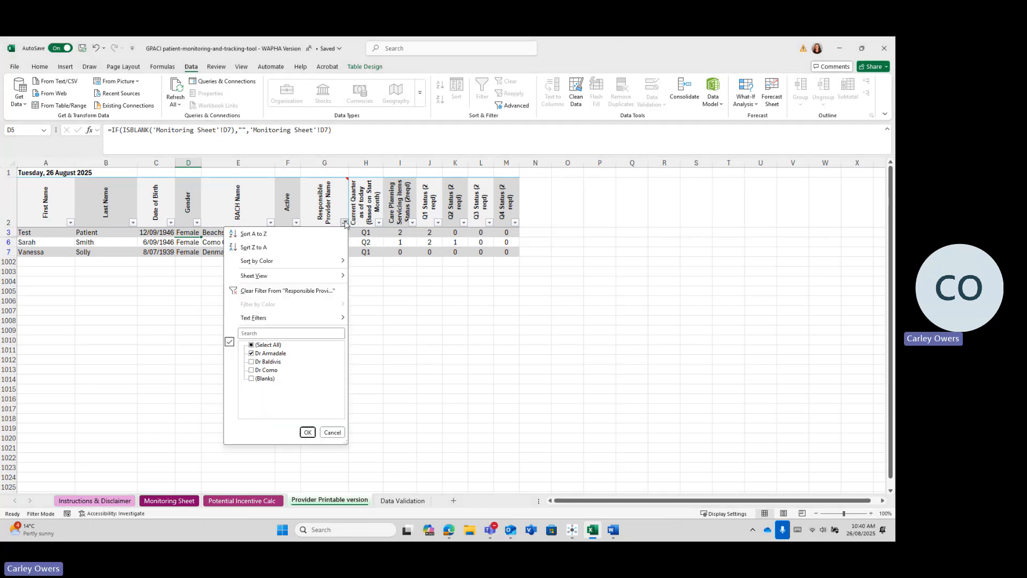
pyautogui.click(267, 344)
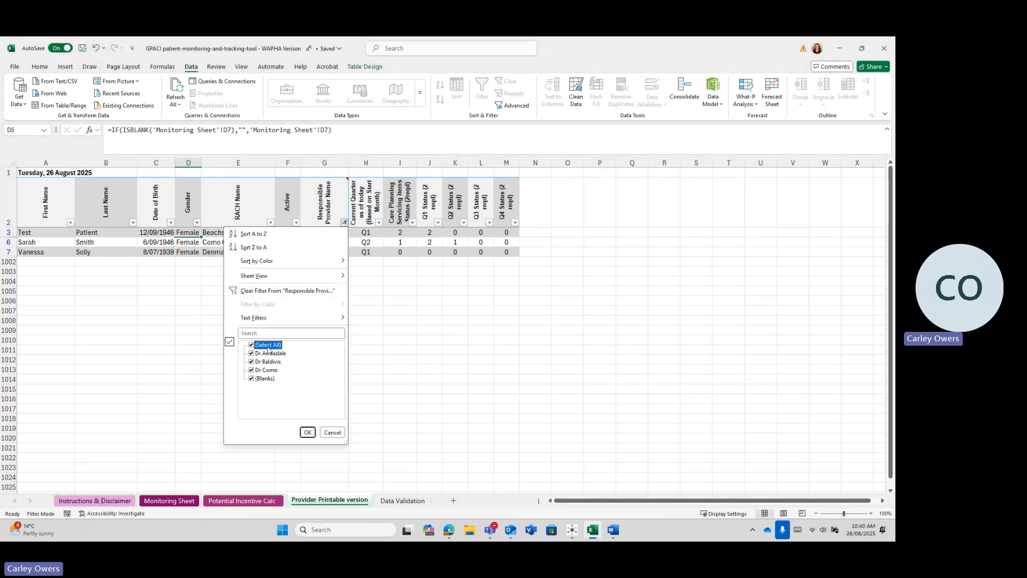
pyautogui.click(274, 293)
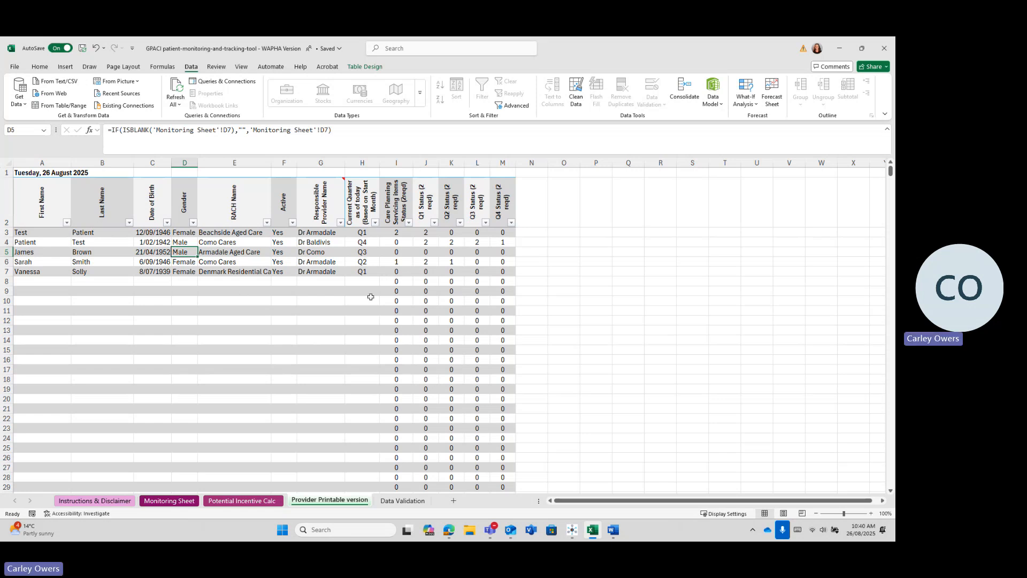
pyautogui.click(340, 222)
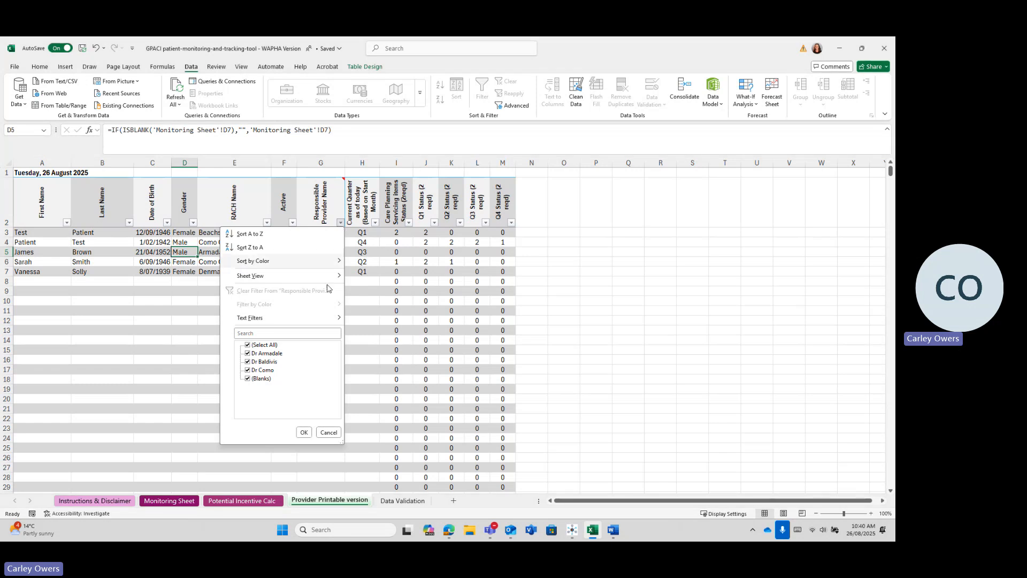
pyautogui.click(247, 378)
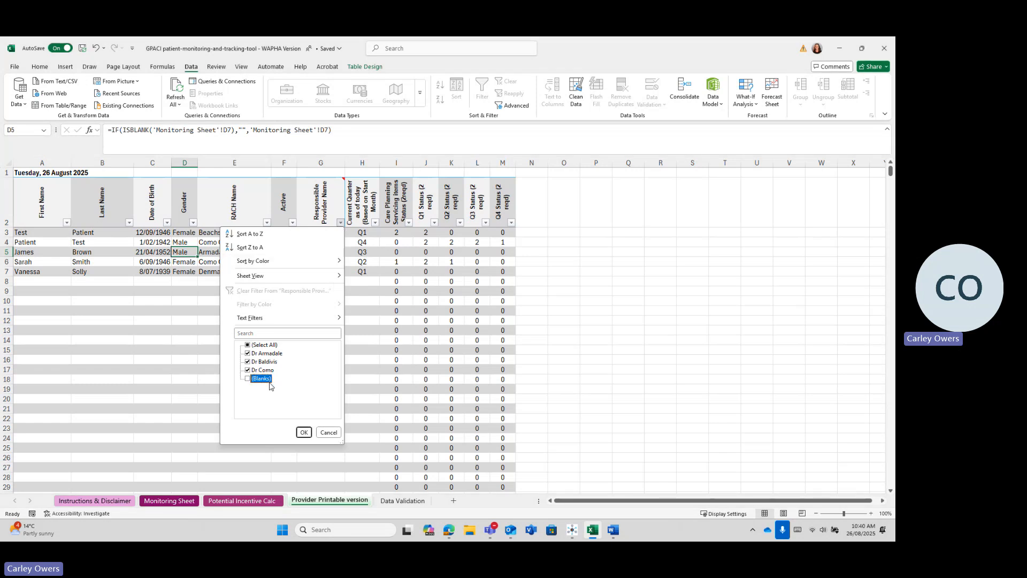
pyautogui.click(304, 432)
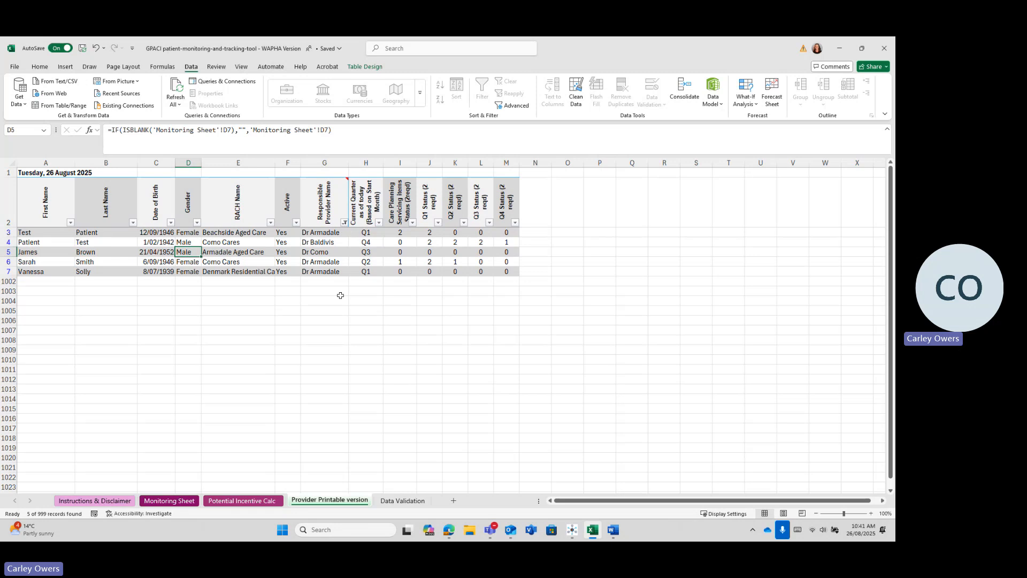
pyautogui.click(15, 68)
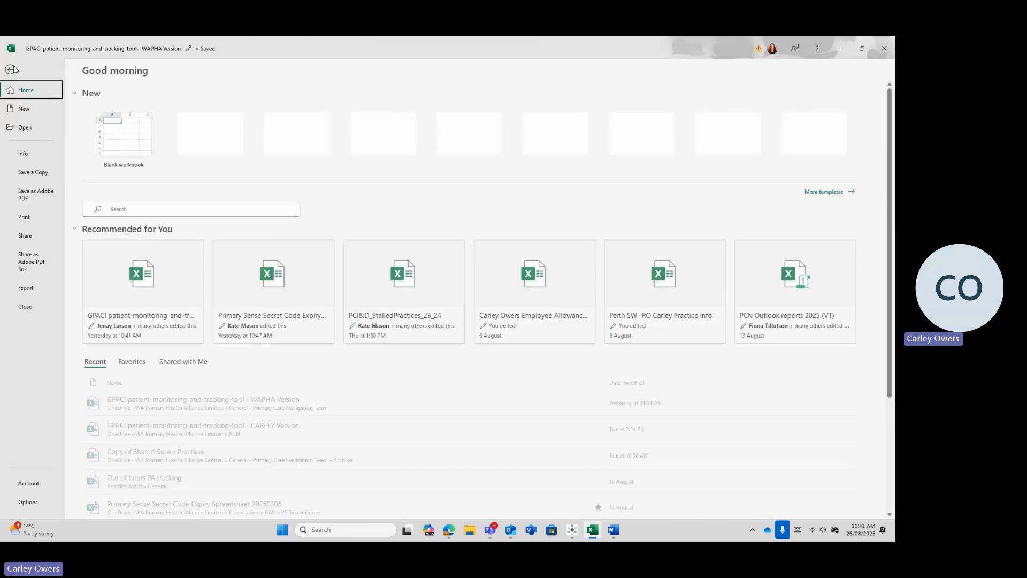
pyautogui.click(25, 218)
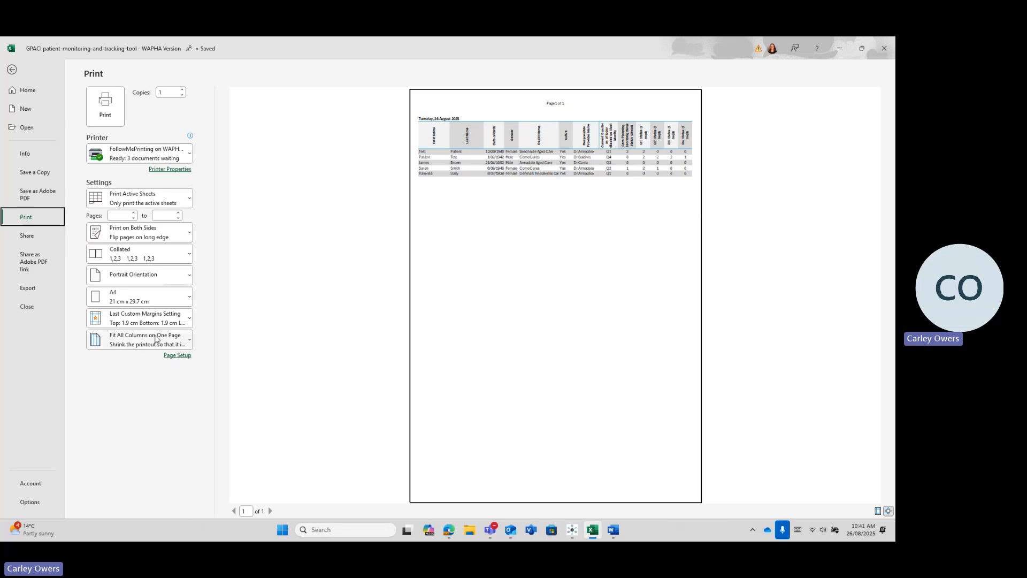
pyautogui.click(13, 73)
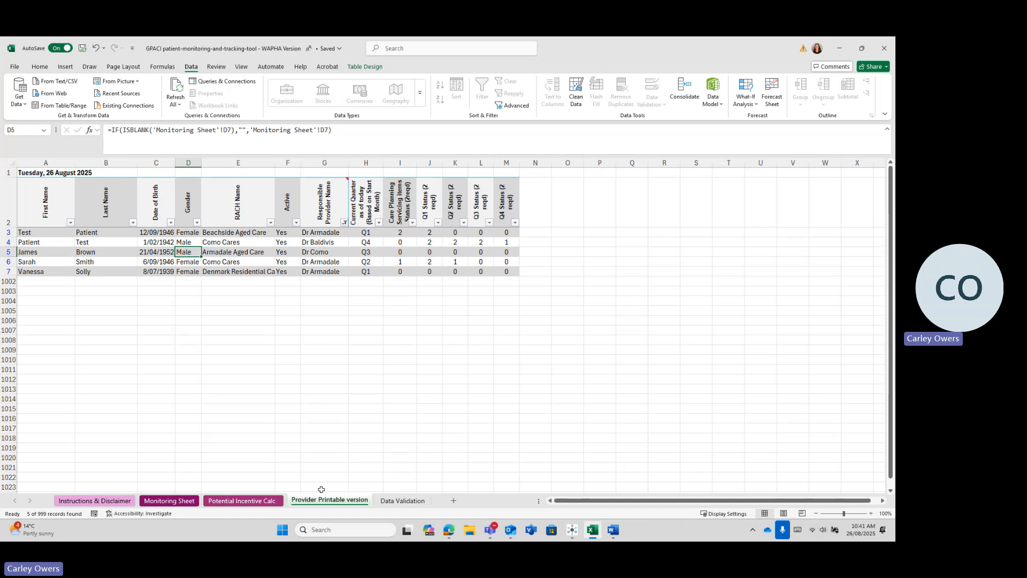
# Step: Clear the provider filter and scroll the Monitoring Sheet back to column A
pyautogui.click(345, 222)
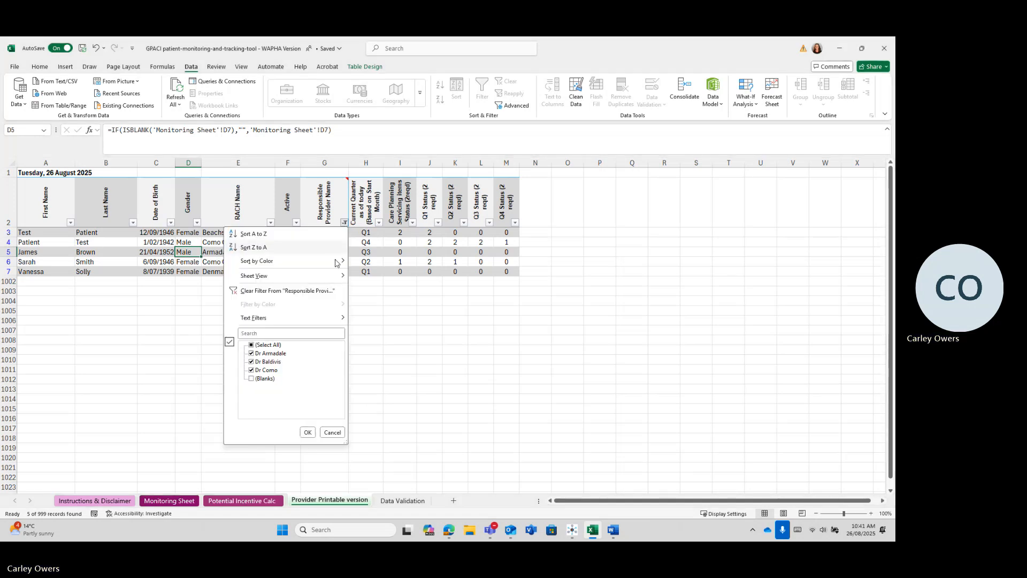
pyautogui.click(298, 290)
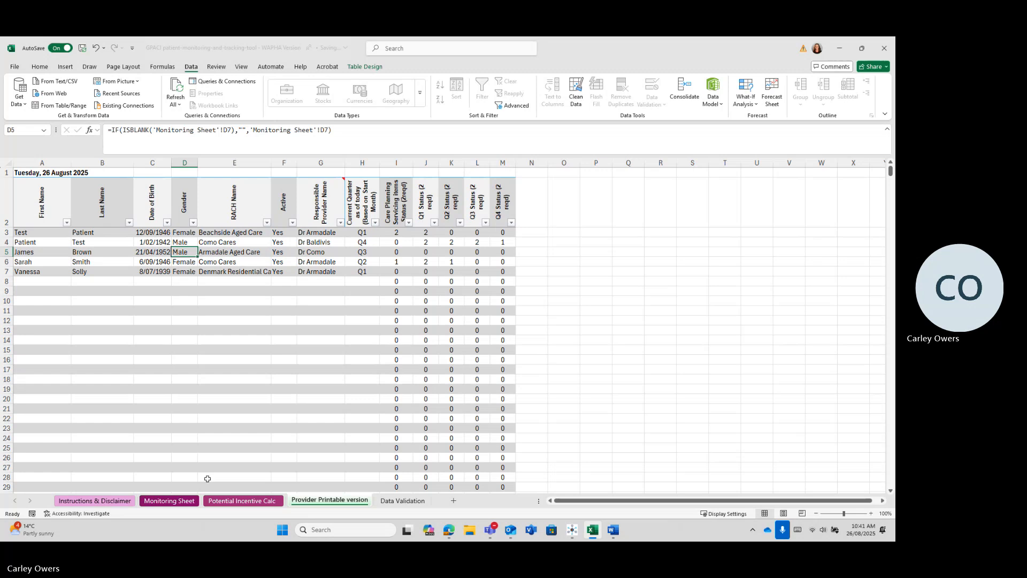
pyautogui.click(169, 501)
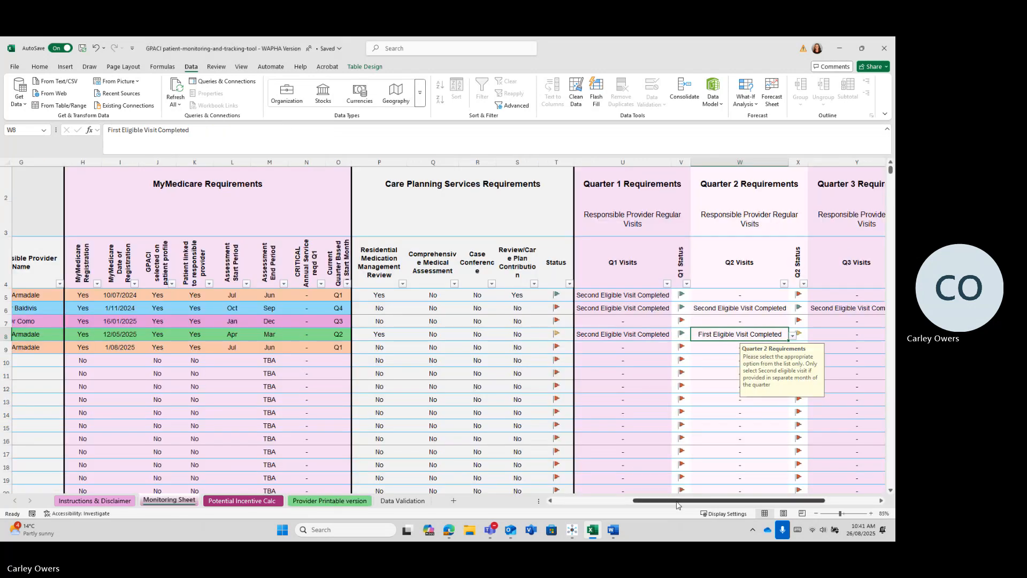
pyautogui.moveTo(686, 500); pyautogui.dragTo(608, 500)
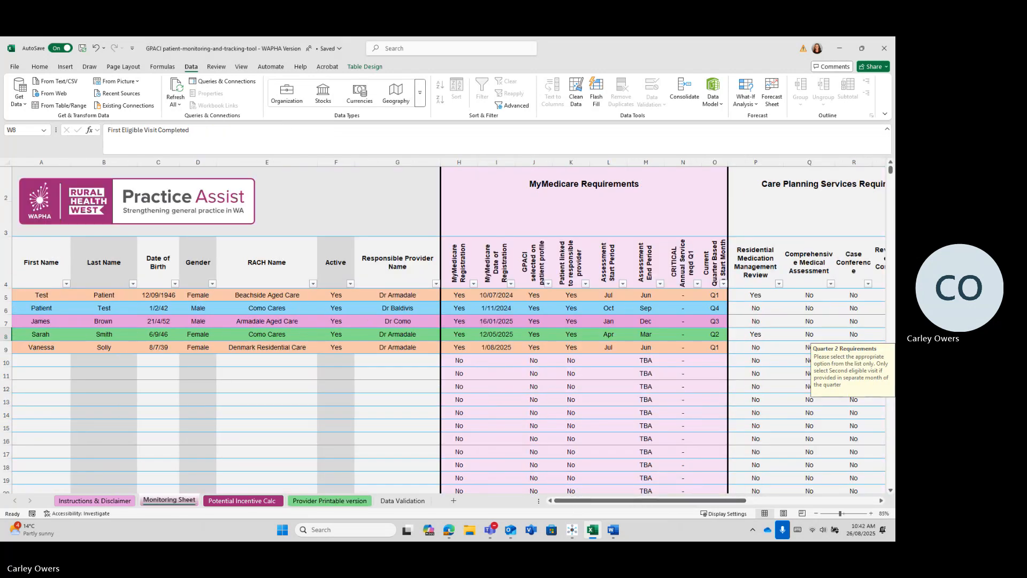